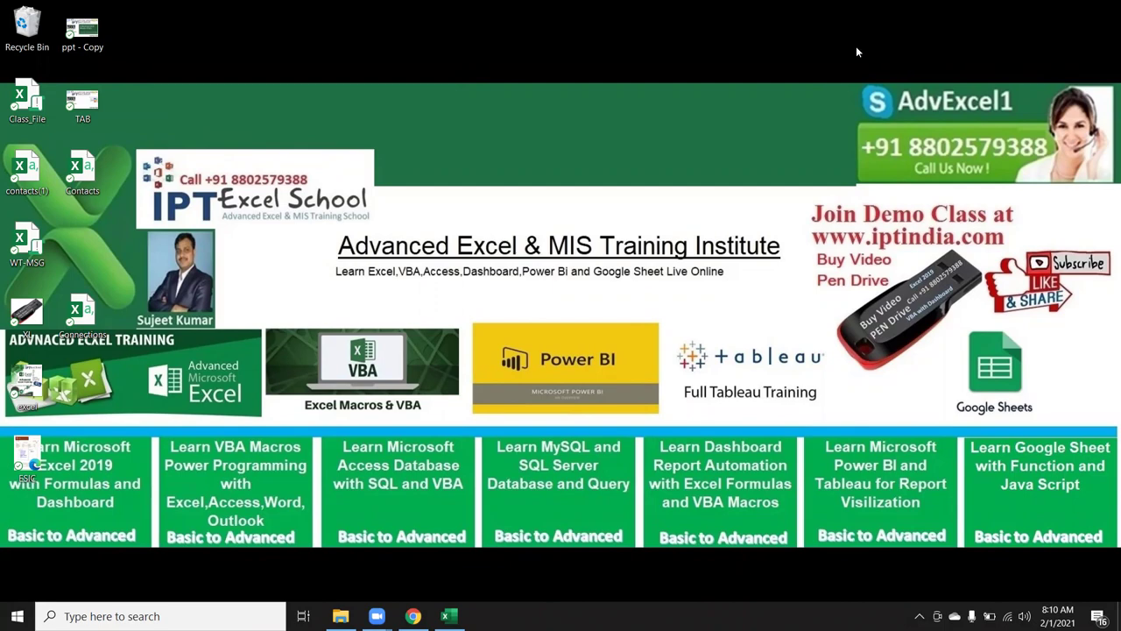
# Step: Bring the List of Students workbook forward and insert a new blank Sheet1
pyautogui.click(442, 608)
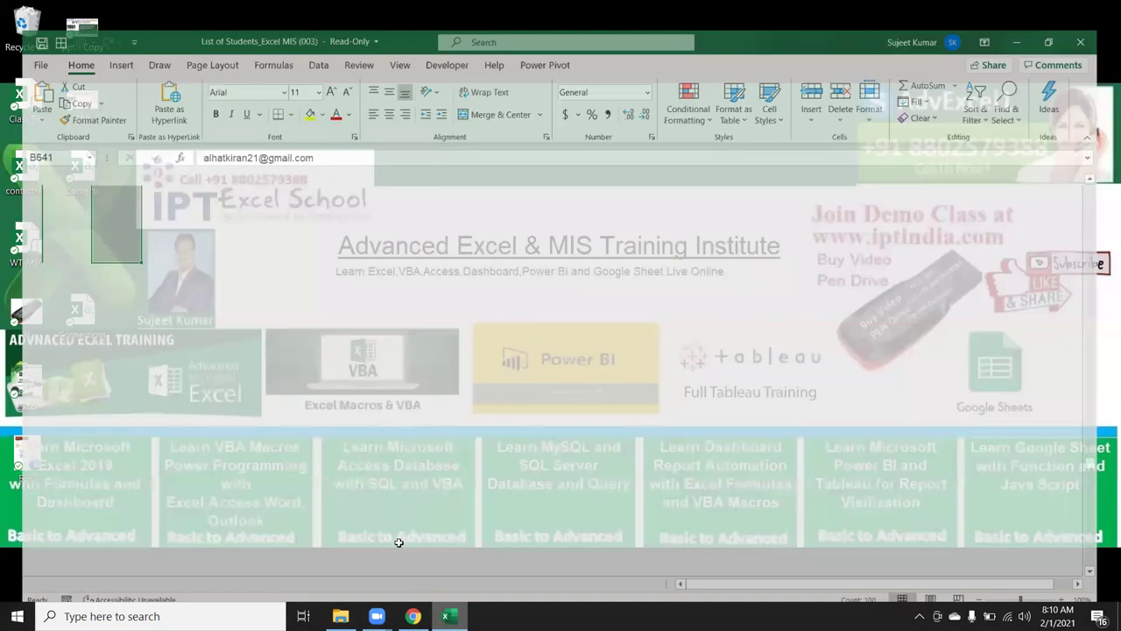
pyautogui.click(245, 577)
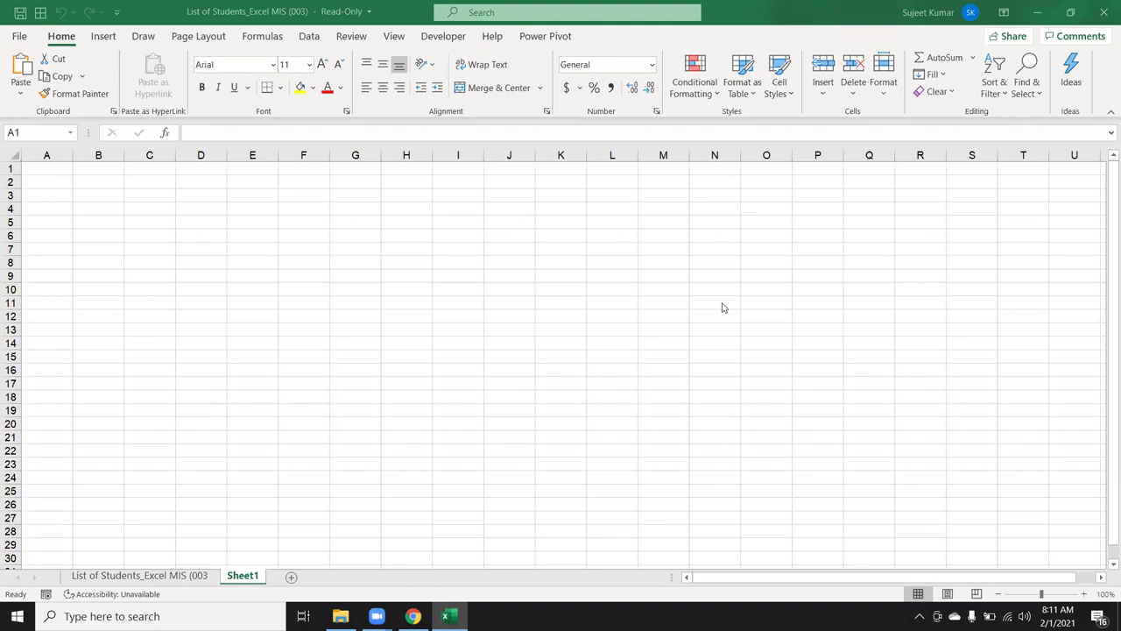
# Step: Enter the heading VBA in cell A2
pyautogui.click(69, 182)
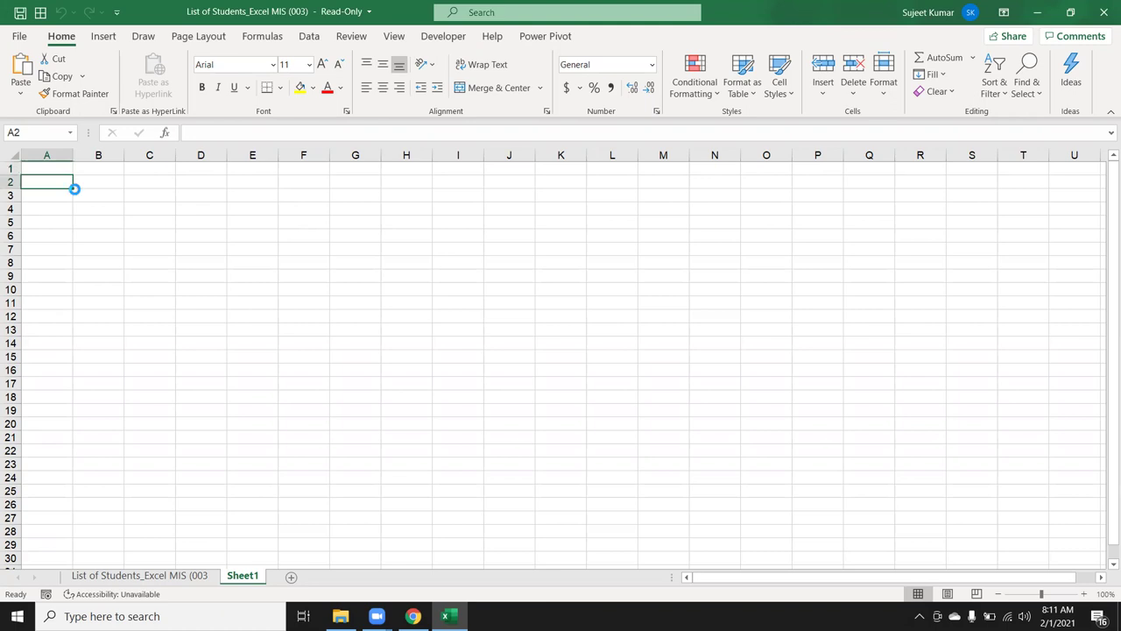
pyautogui.scroll(3, 75, 189)
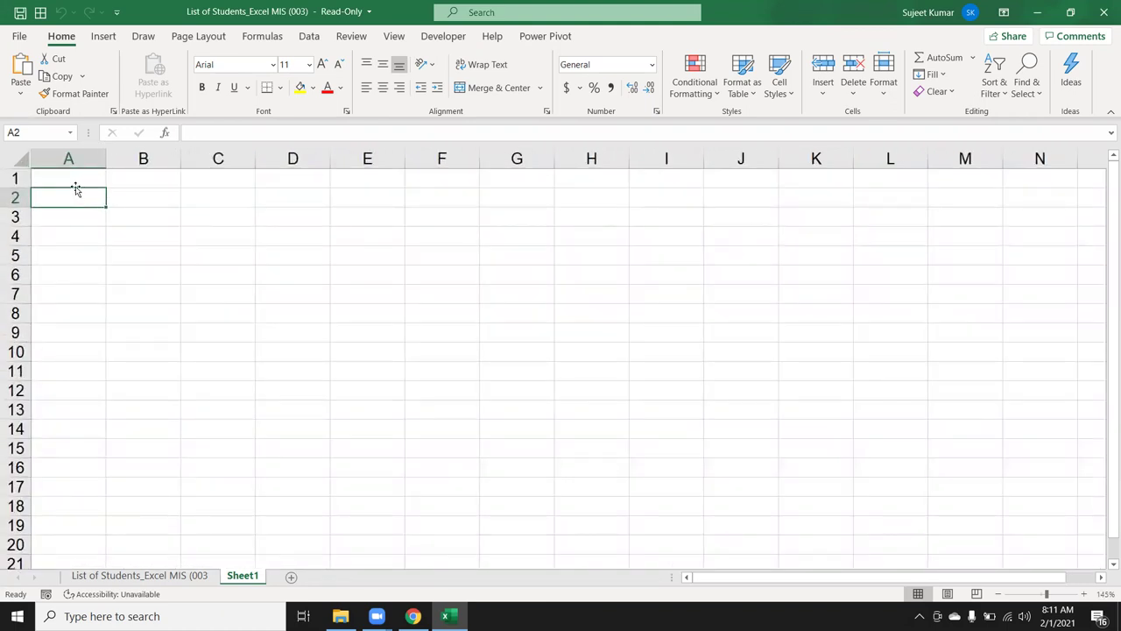
pyautogui.write('VBA')
pyautogui.press('Return')
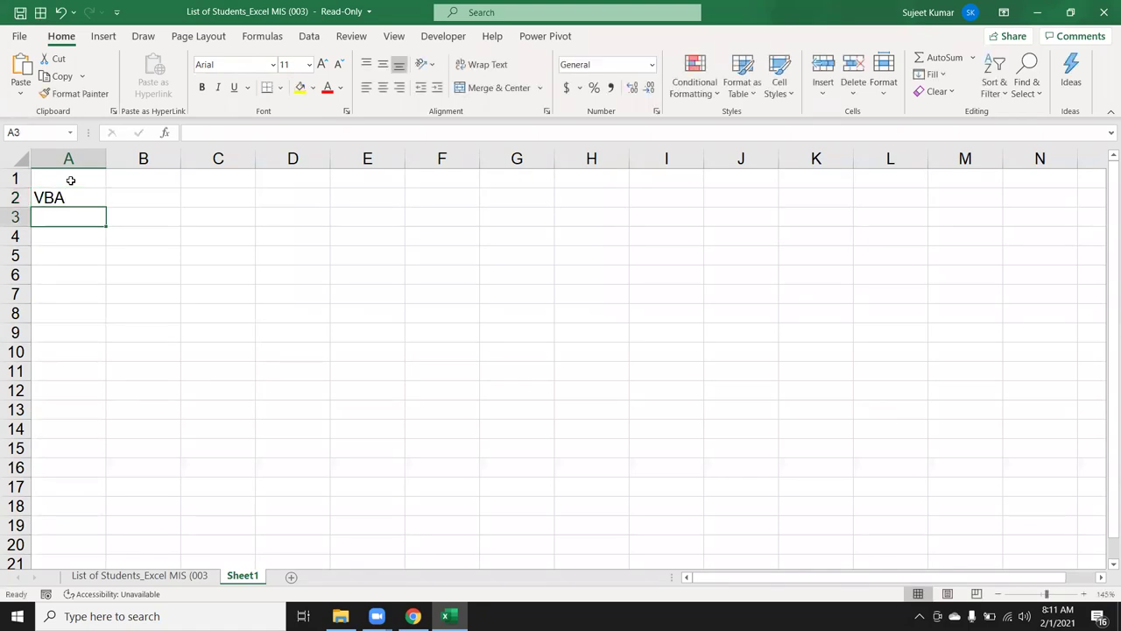
pyautogui.press('Return')
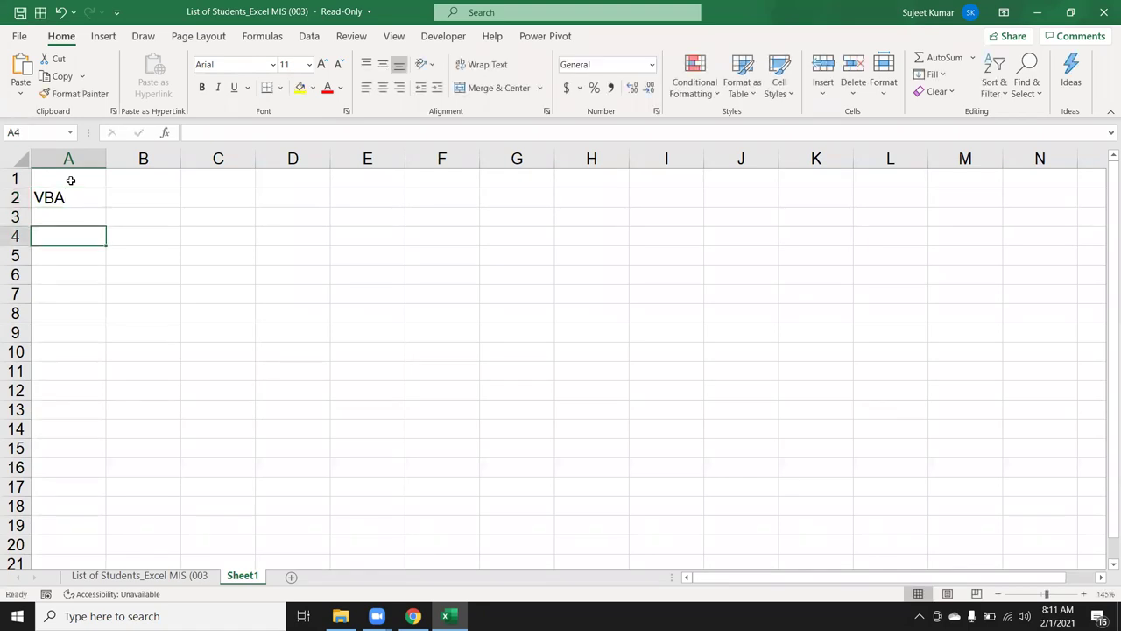
# Step: Enter VB6 in cell A4, then clear it again
pyautogui.keyDown('shift'); pyautogui.click(71, 180); pyautogui.keyUp('shift')
pyautogui.write('V')
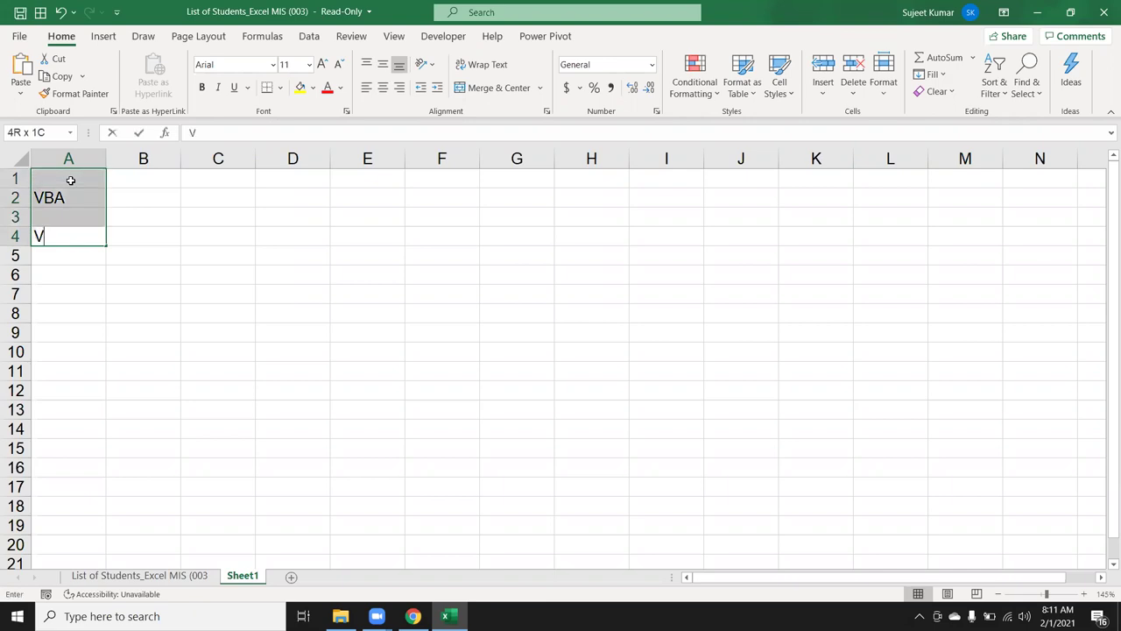
pyautogui.write('B')
pyautogui.press('Return')
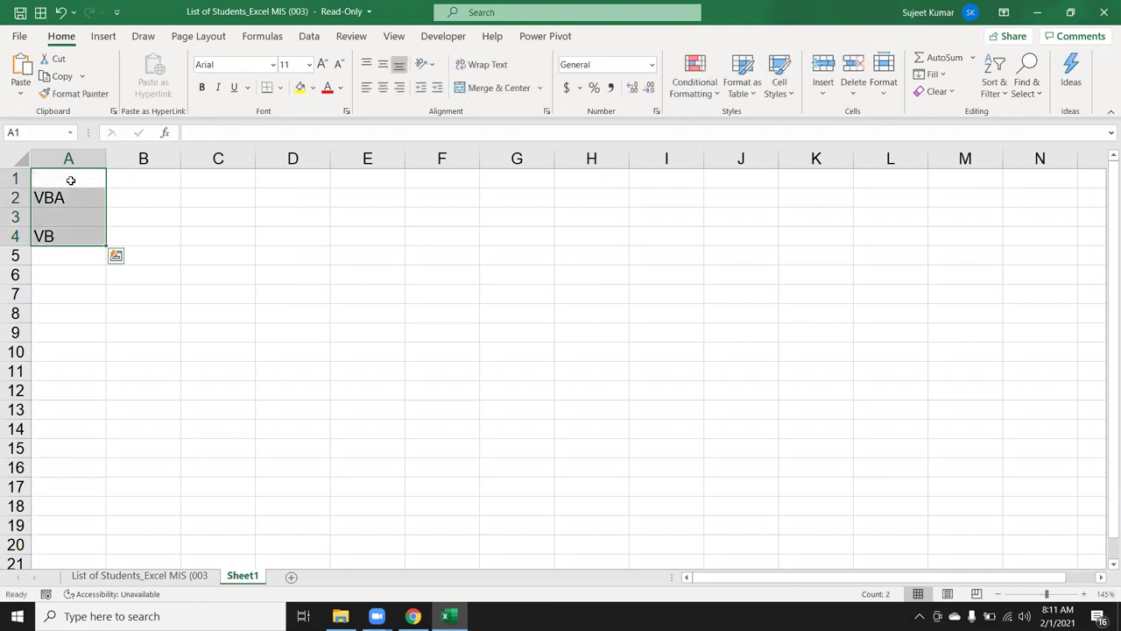
pyautogui.click(63, 237)
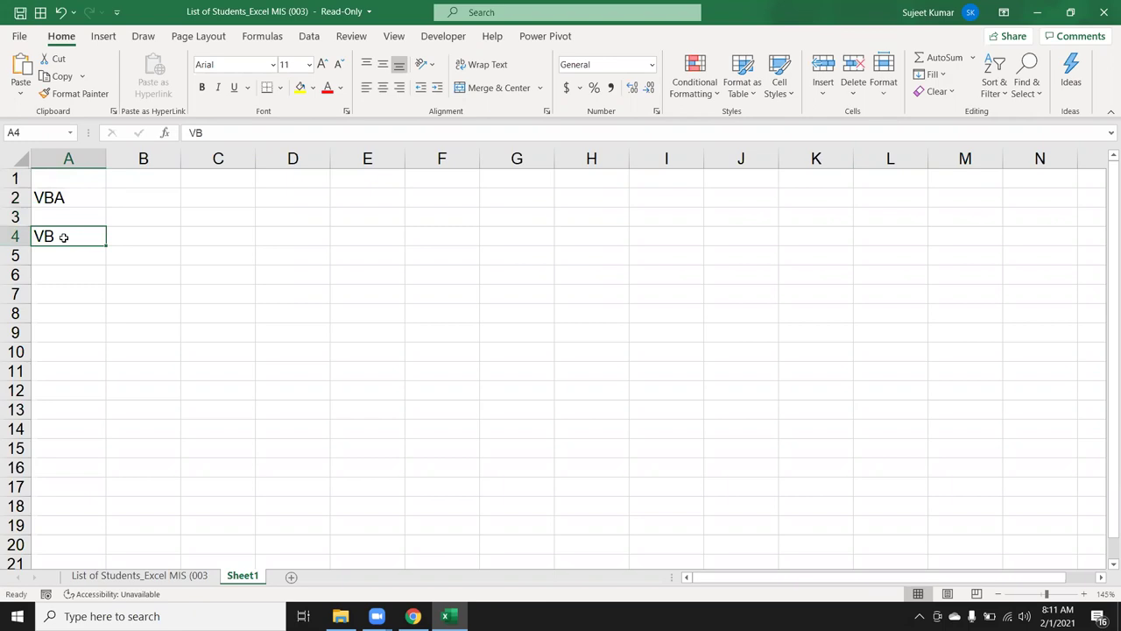
pyautogui.doubleClick(63, 236)
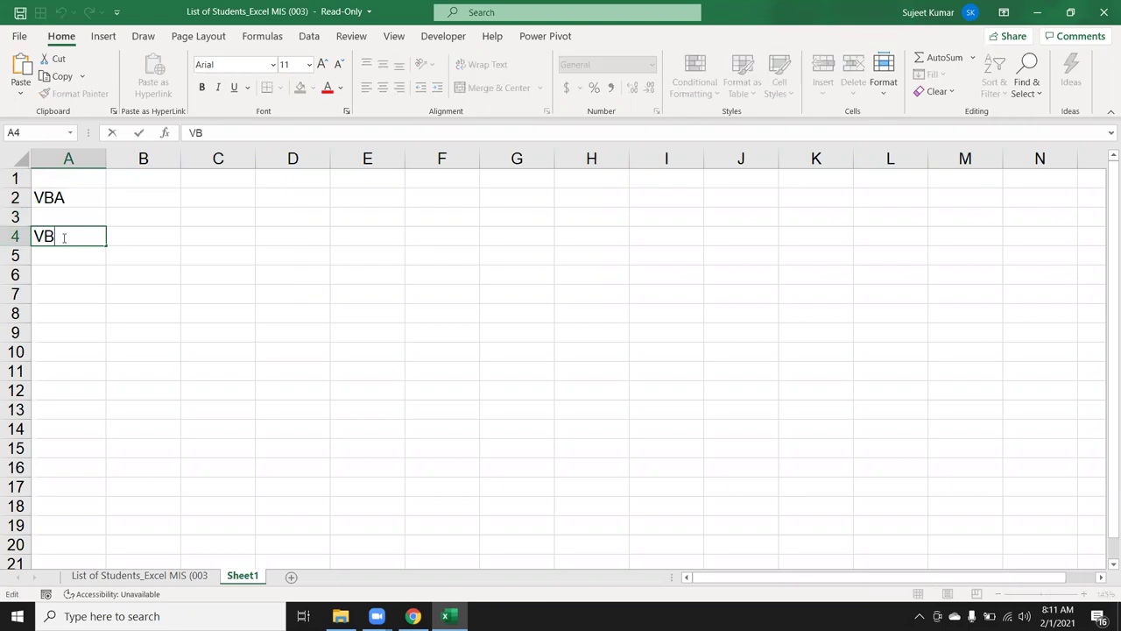
pyautogui.write('6')
pyautogui.press('Return')
pyautogui.press('Up')
pyautogui.press('Up')
pyautogui.press('Up')
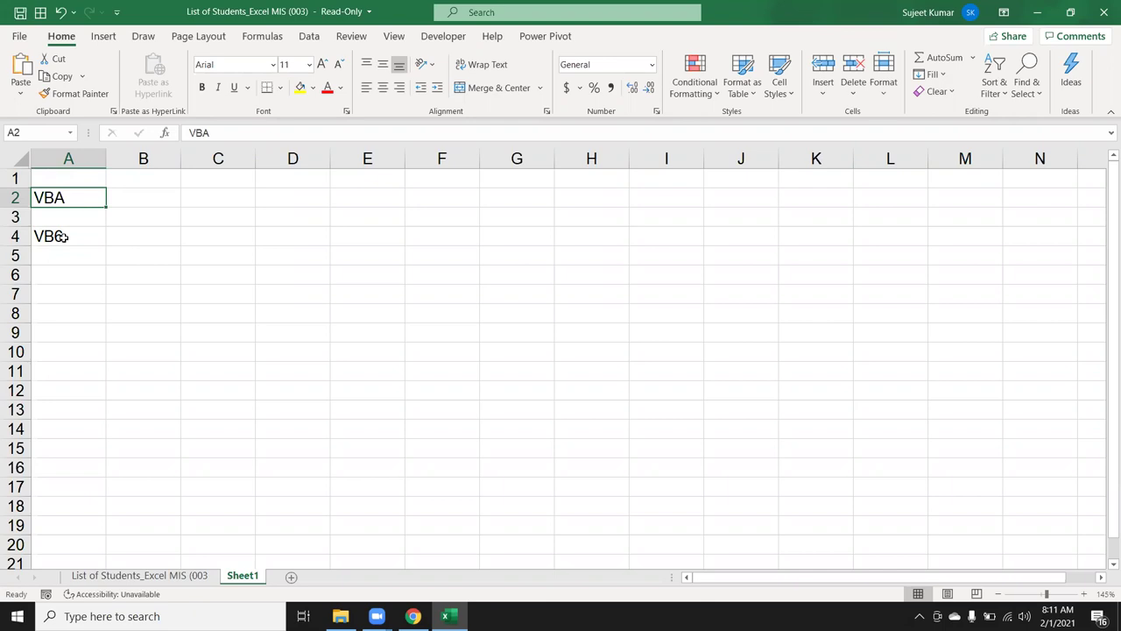
pyautogui.press('Down')
pyautogui.press('Down')
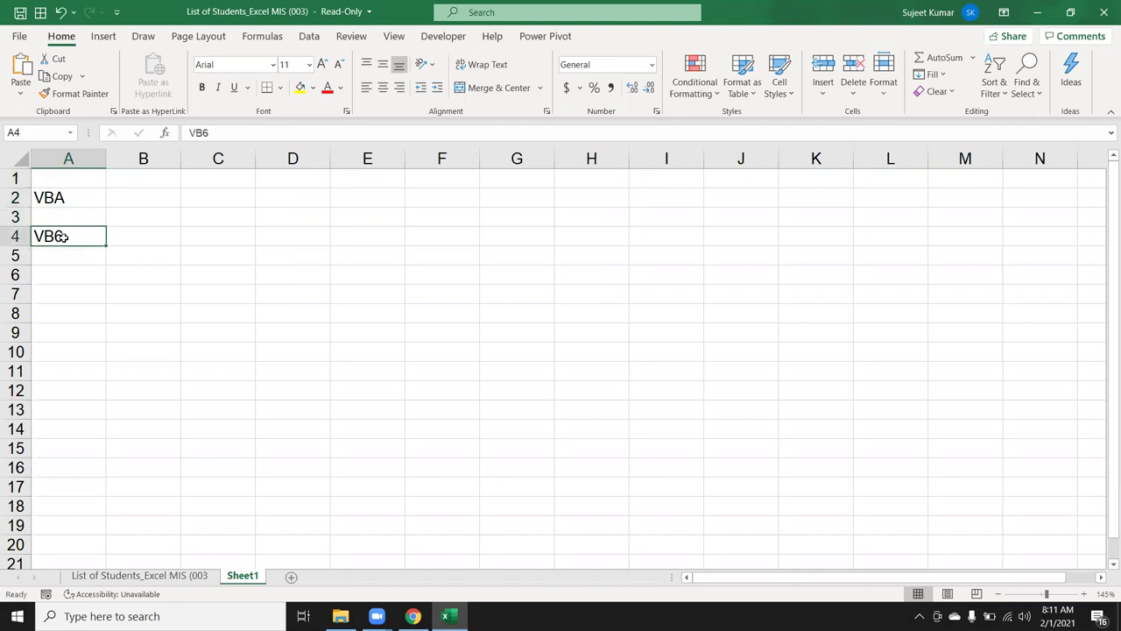
pyautogui.press('Delete')
# Step: Put the label Macros in cell B3
pyautogui.click(150, 213)
pyautogui.write('M')
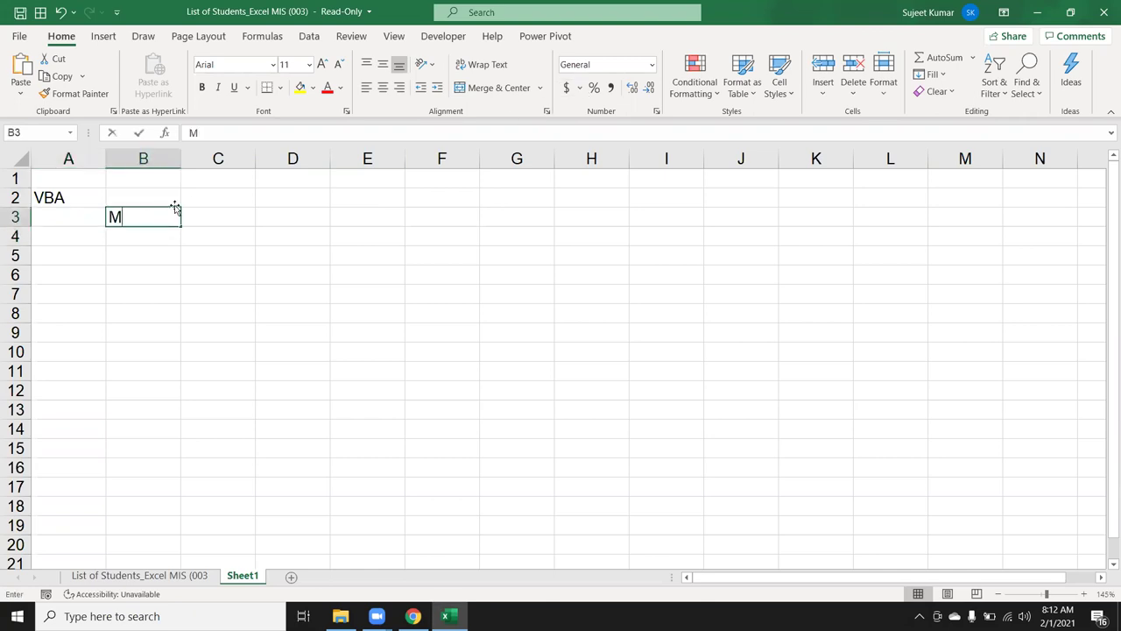
pyautogui.write('Acr')
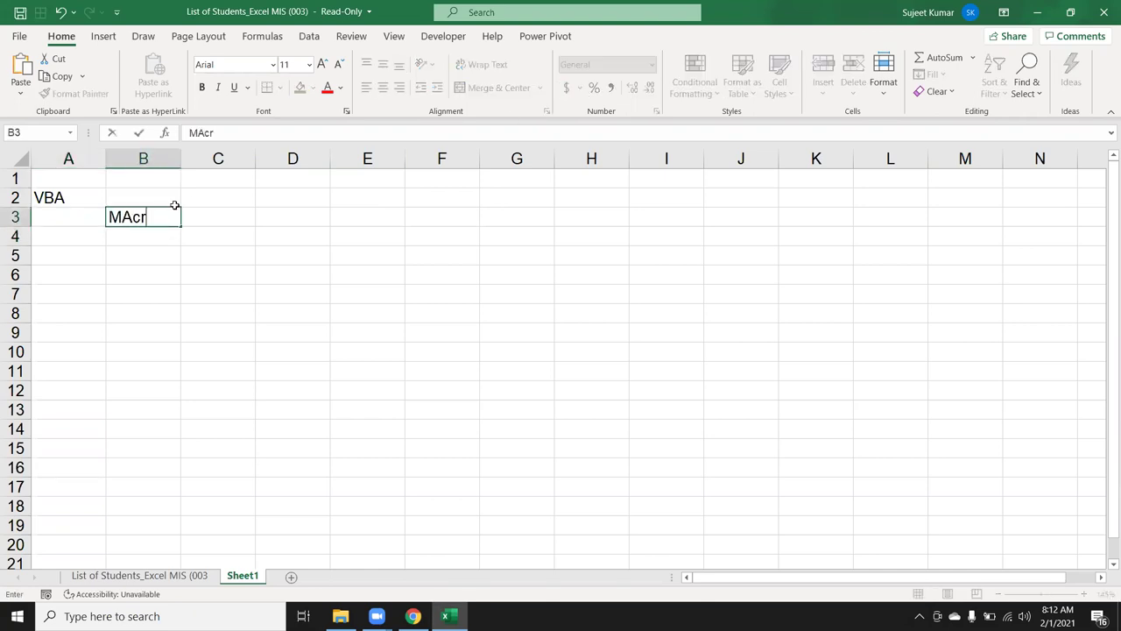
pyautogui.write('os')
pyautogui.press('Return')
pyautogui.click(222, 238)
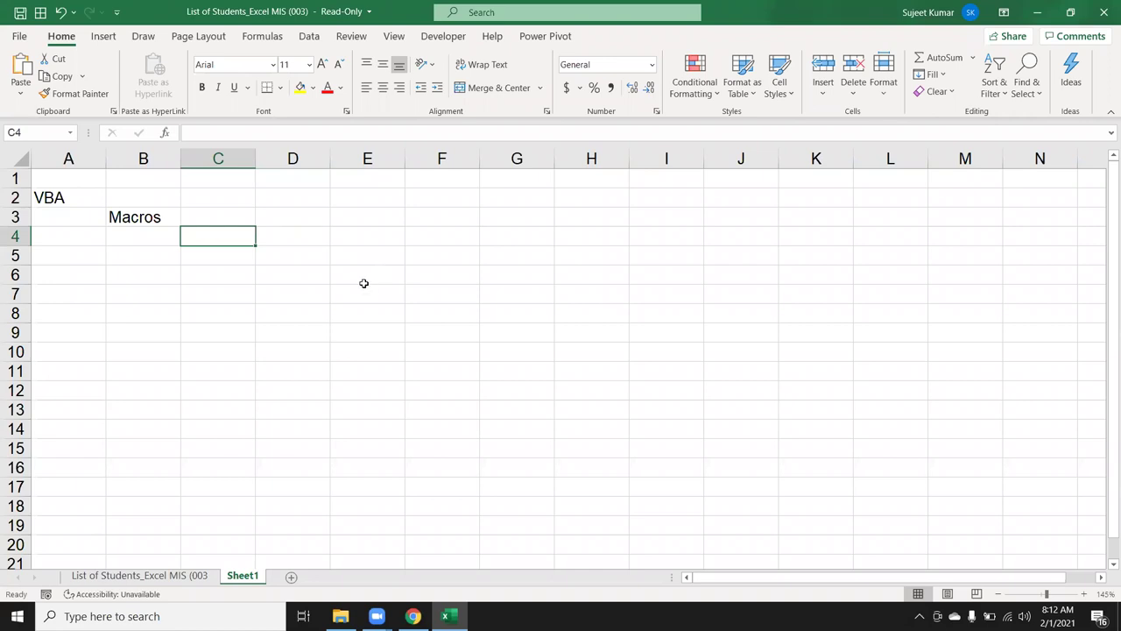
pyautogui.moveTo(531, 216); pyautogui.dragTo(539, 301)
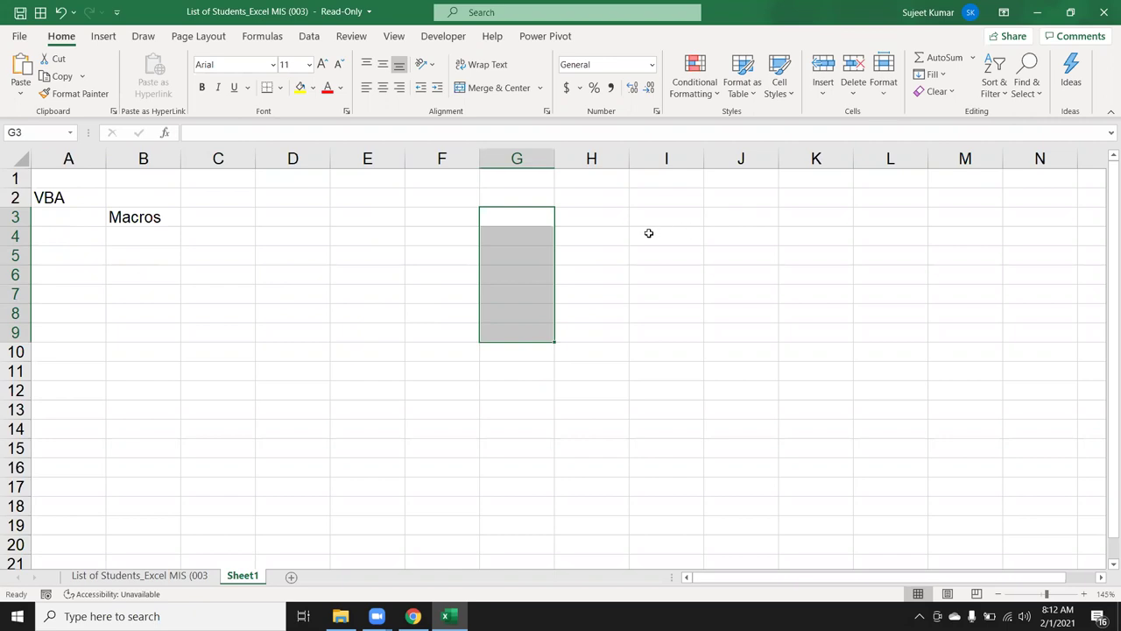
# Step: Add the label Function in cell B6 below Macros
pyautogui.click(158, 219)
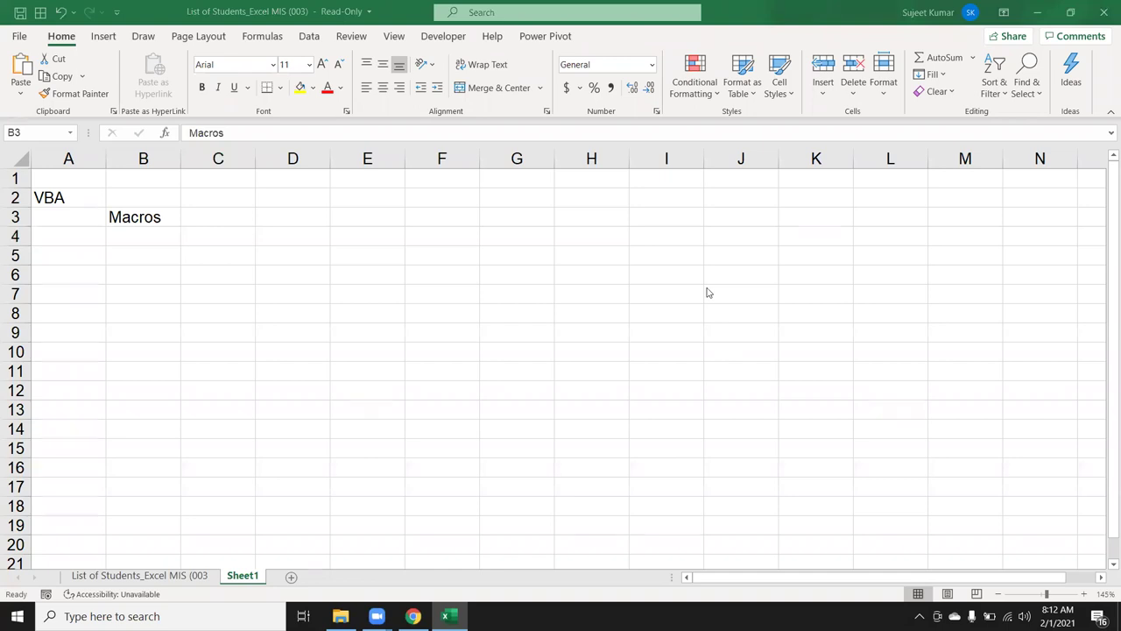
pyautogui.click(169, 214)
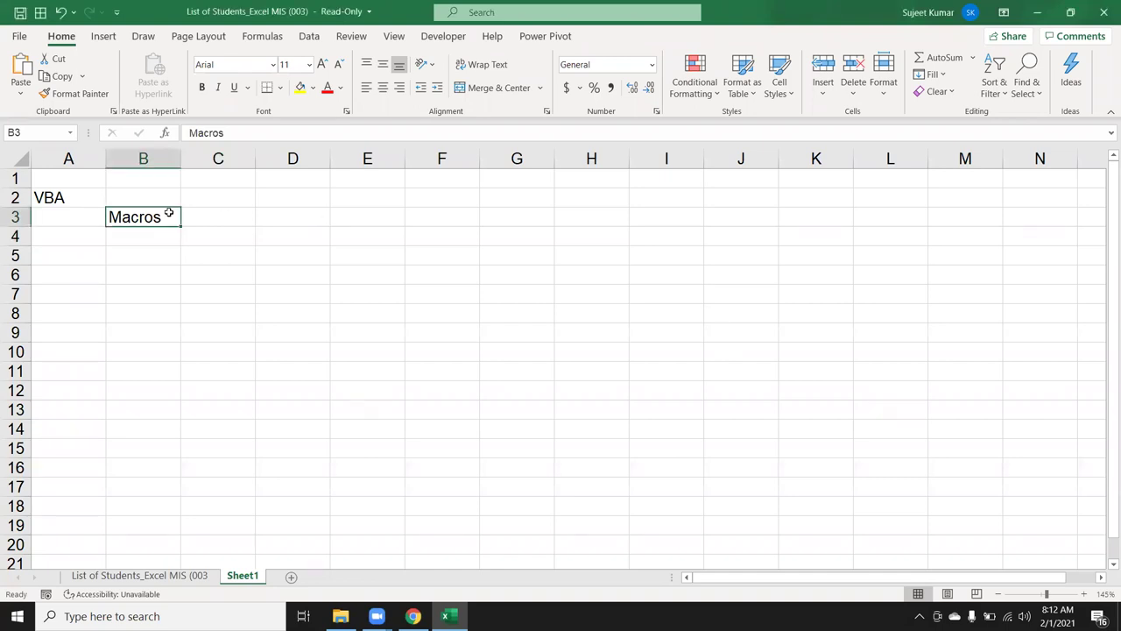
pyautogui.click(154, 265)
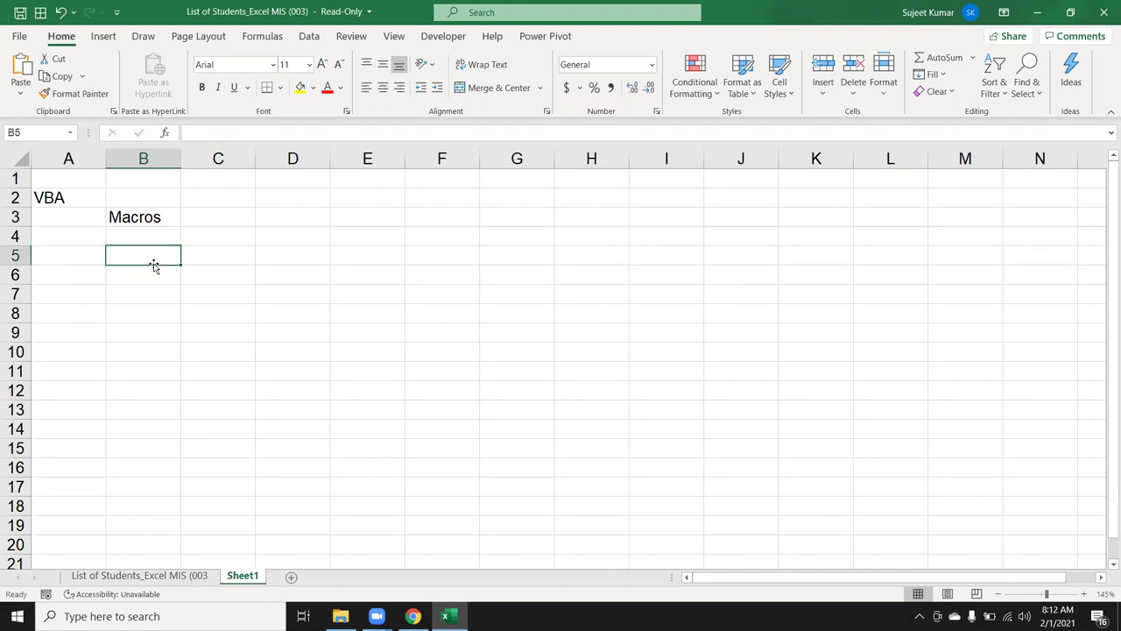
pyautogui.press('Down')
pyautogui.write('Function')
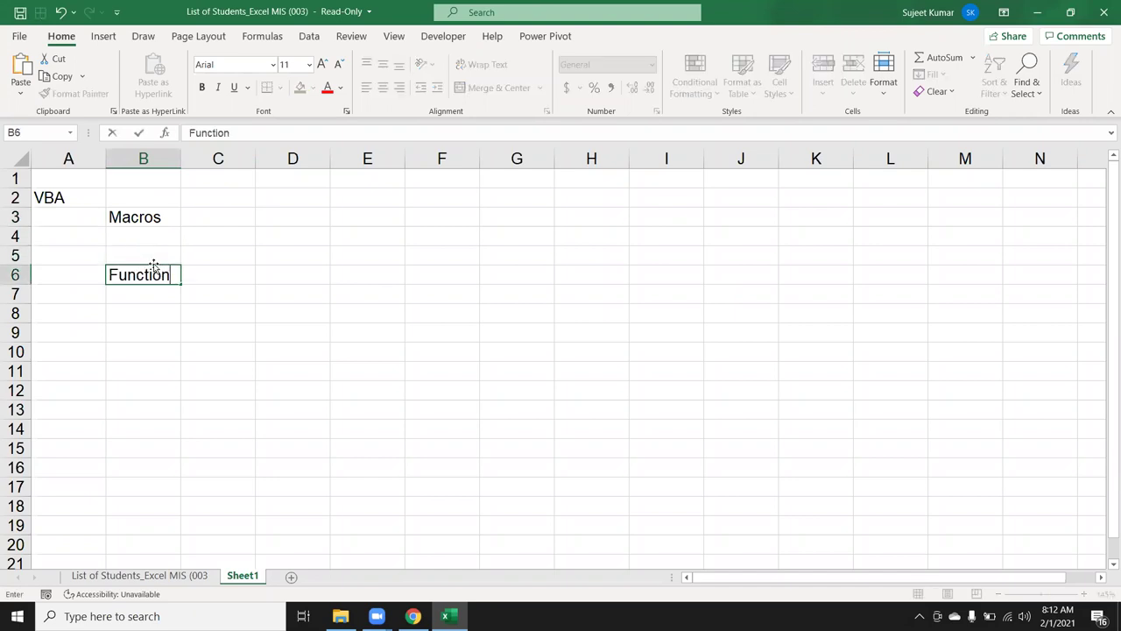
pyautogui.press('Return')
# Step: Try a =VLOOKUP formula in D3, then cancel it
pyautogui.click(300, 211)
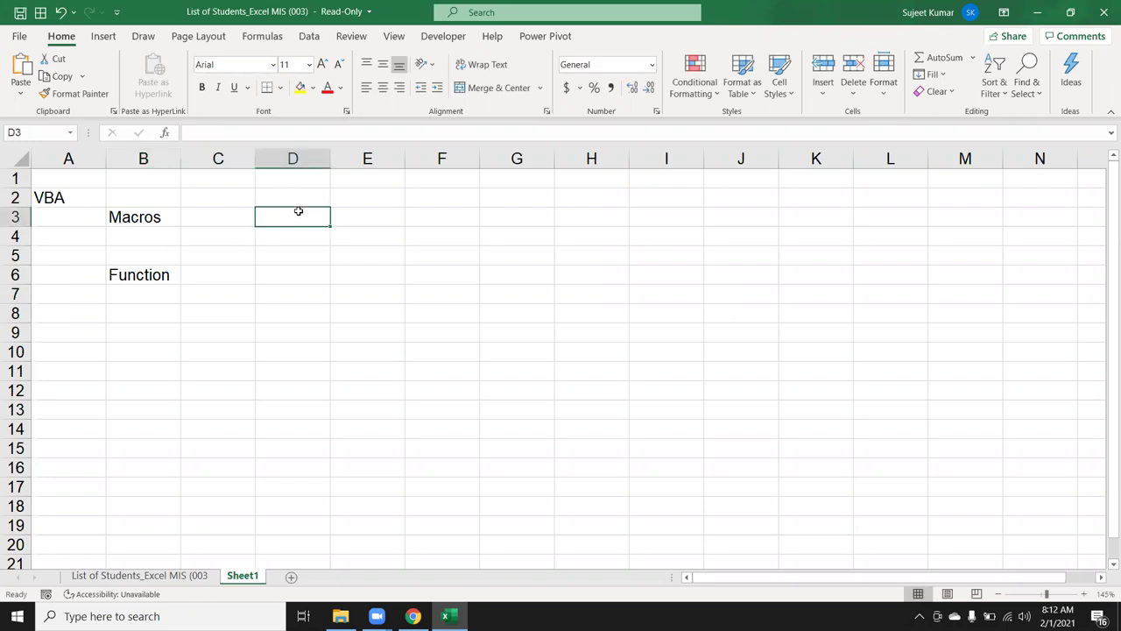
pyautogui.write('=vl')
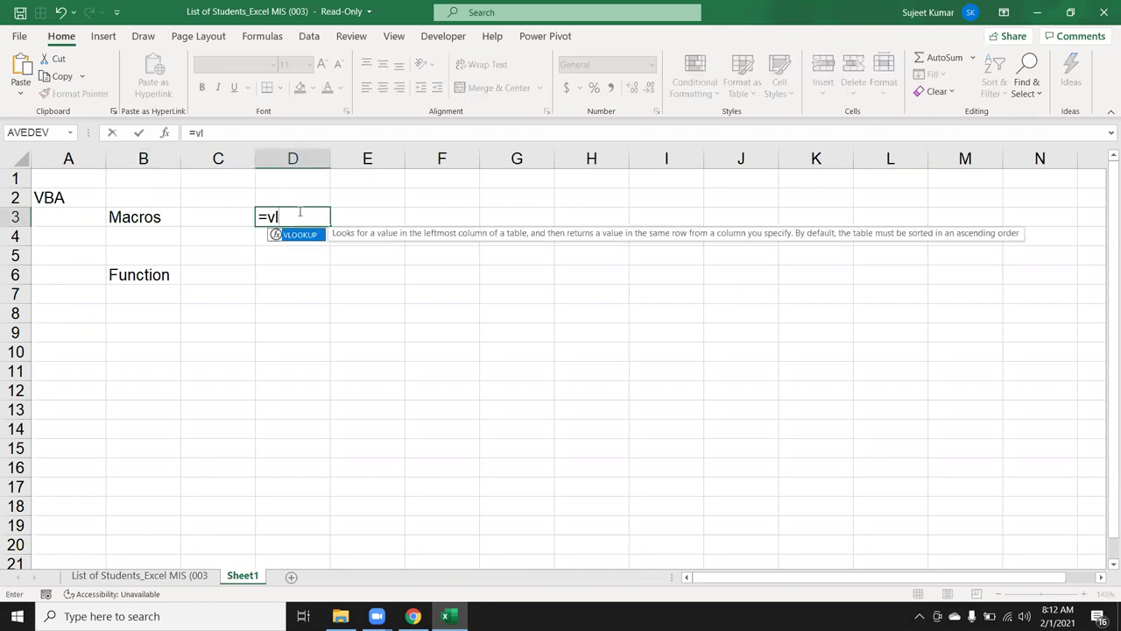
pyautogui.press('Escape')
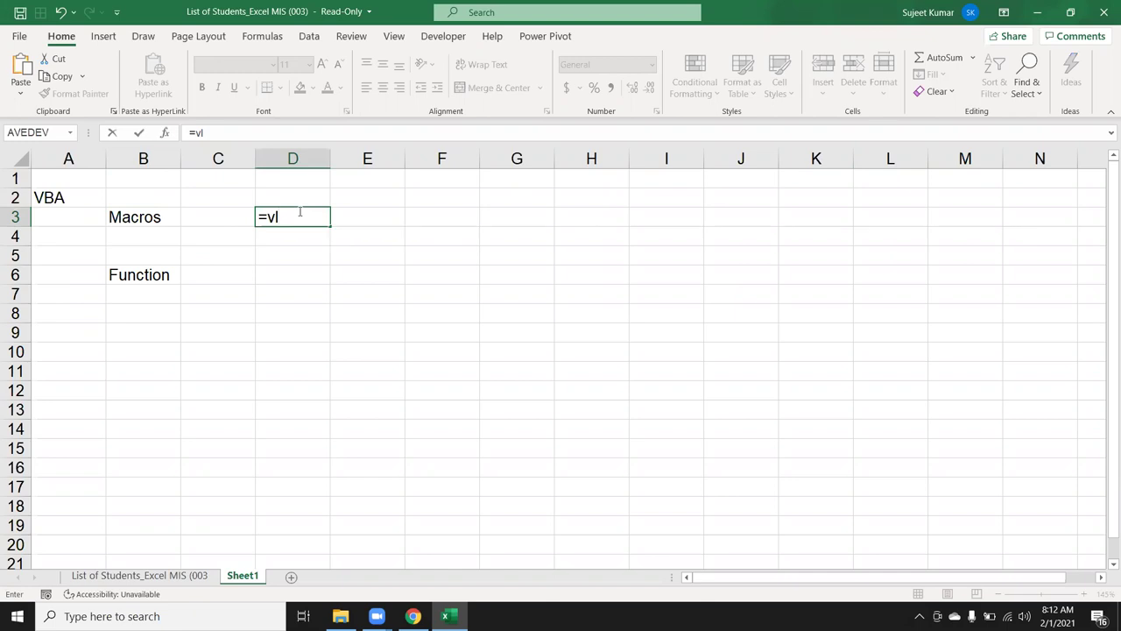
pyautogui.press('Escape')
# Step: Move along row 6 to cell E6 and show the Formulas ribbon
pyautogui.press('Down')
pyautogui.press('Down')
pyautogui.press('Down')
pyautogui.press('Left')
pyautogui.press('Left')
pyautogui.press('Left')
pyautogui.press('Right')
pyautogui.press('Right')
pyautogui.press('Right')
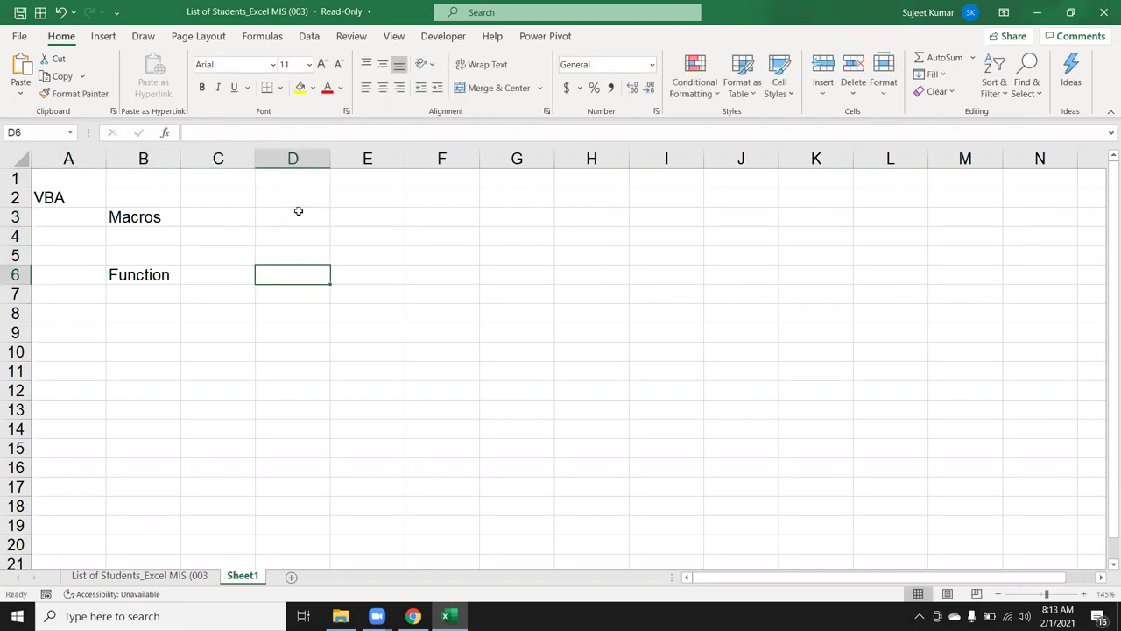
pyautogui.press('Right')
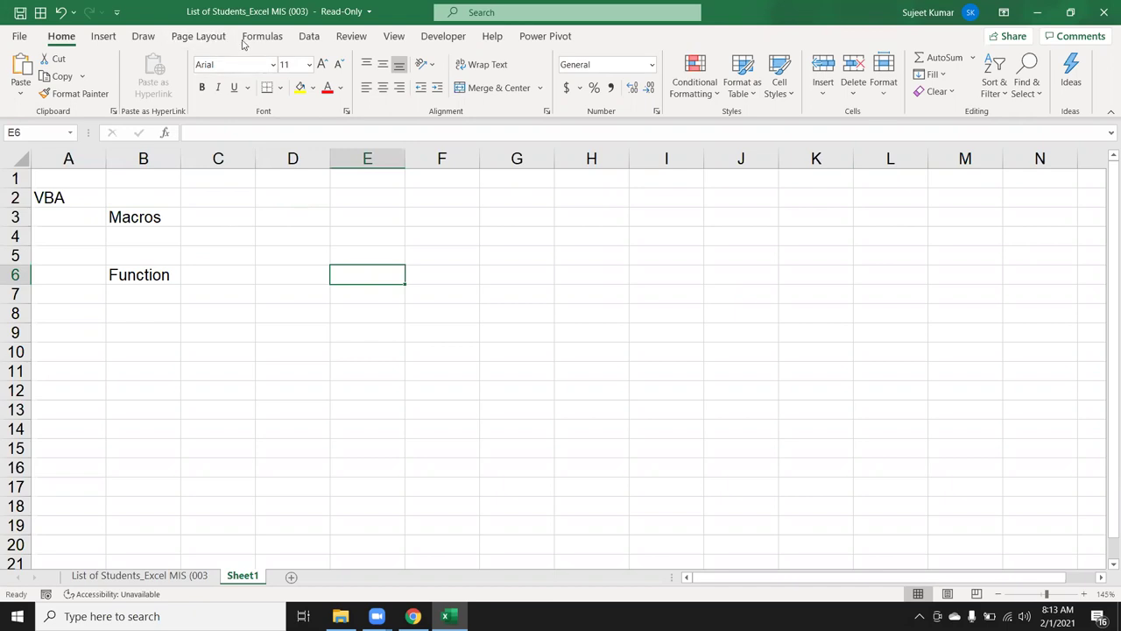
pyautogui.click(263, 35)
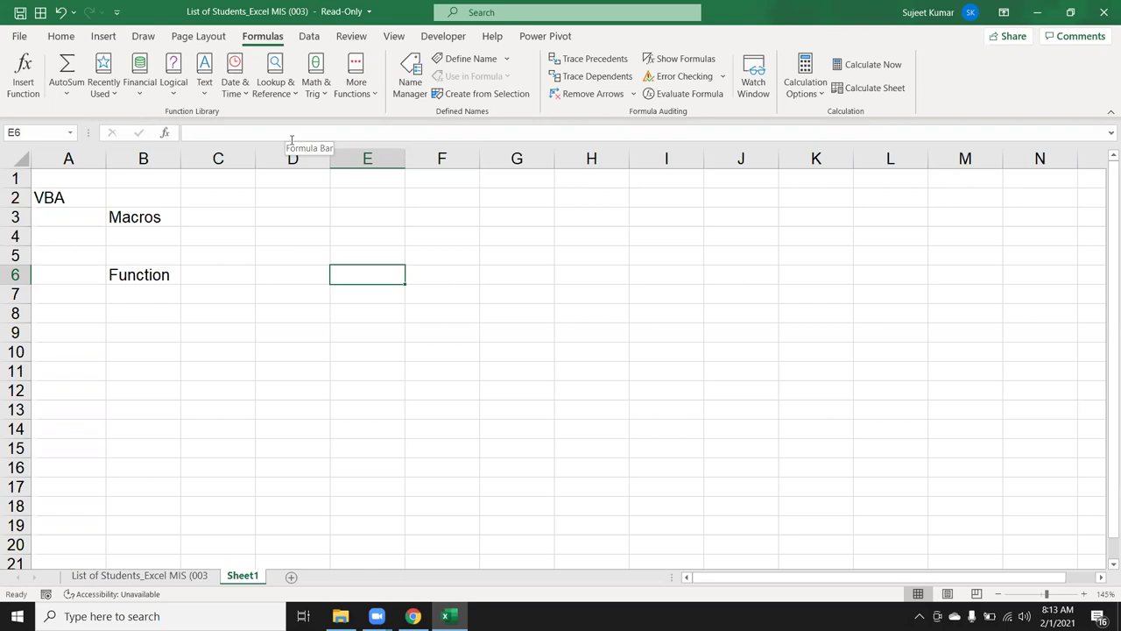
# Step: Add Userform in cell B9 beneath Function in the topic list
pyautogui.press('Left')
pyautogui.press('Left')
pyautogui.press('Left')
pyautogui.press('Left')
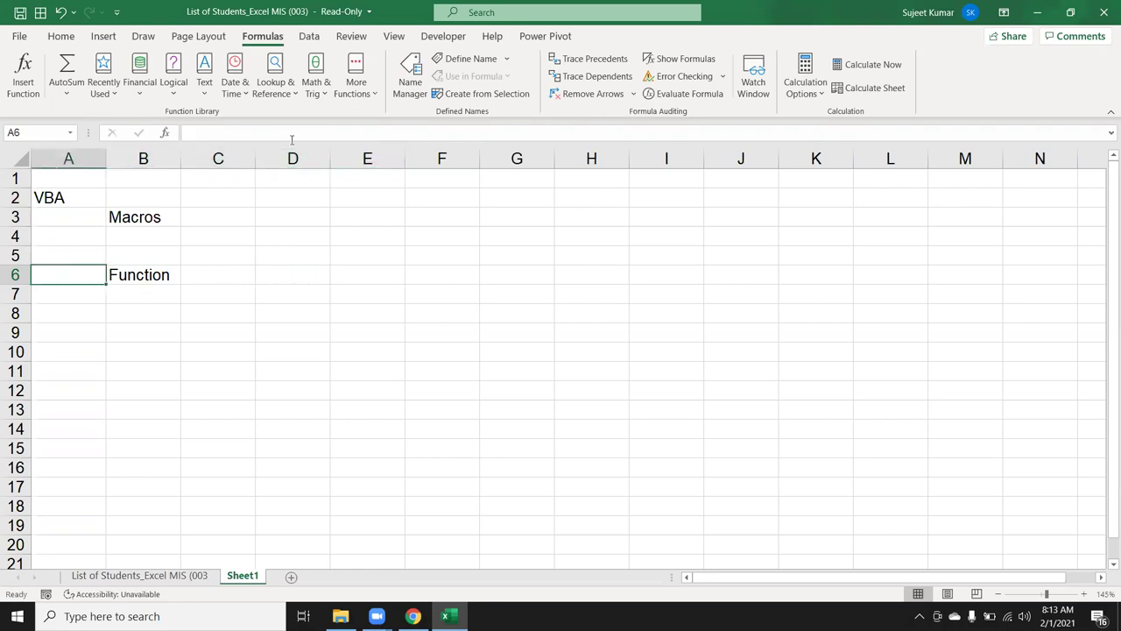
pyautogui.press('Right')
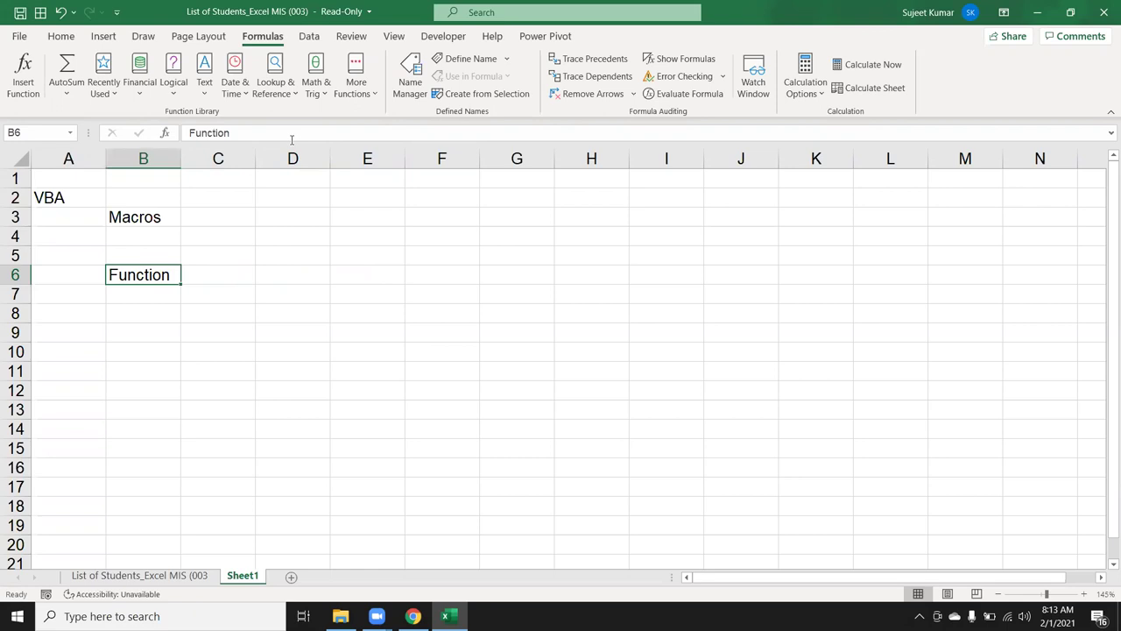
pyautogui.press('Down')
pyautogui.press('Down')
pyautogui.press('Down')
pyautogui.press('Down')
pyautogui.press('Up')
pyautogui.press('Down')
pyautogui.press('Up')
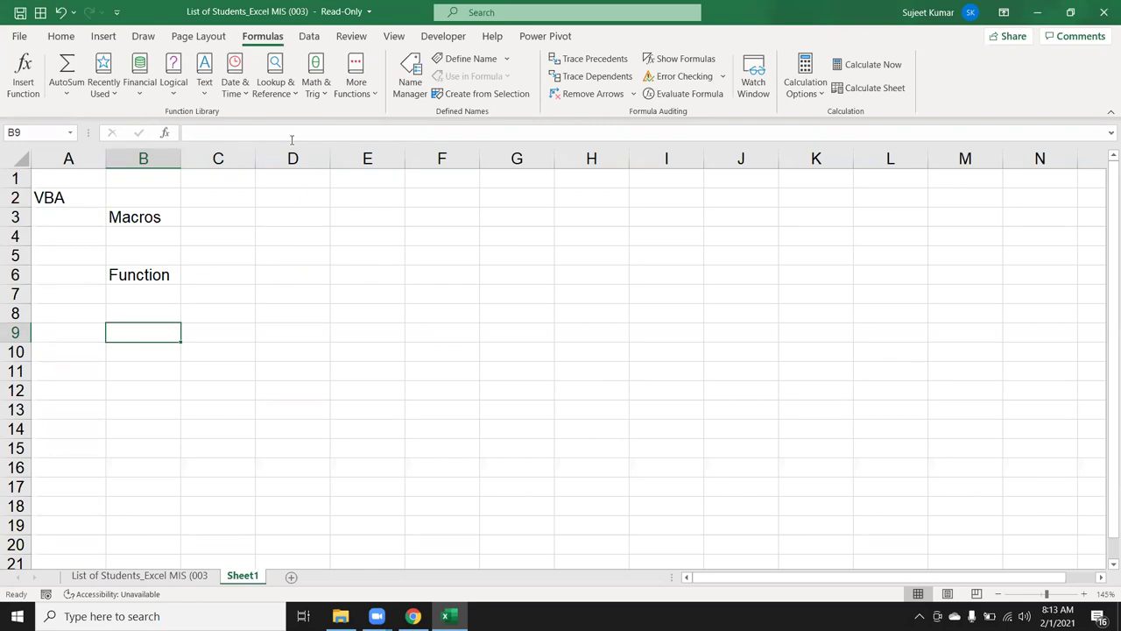
pyautogui.write('Userform')
pyautogui.press('Return')
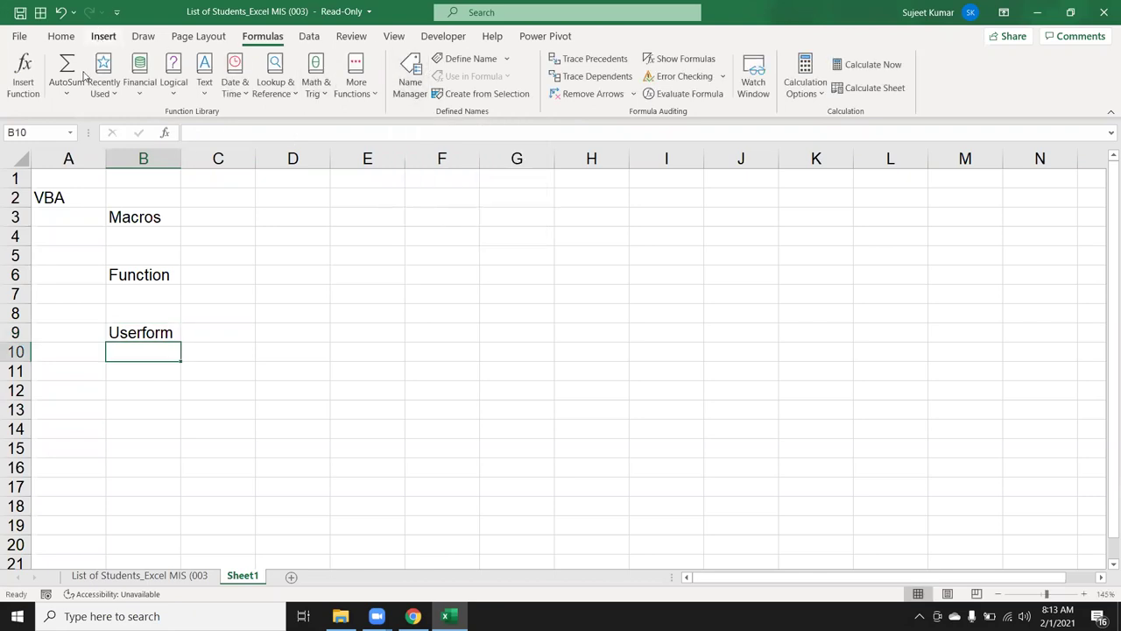
pyautogui.hotkey('alt', 'n')
pyautogui.click(37, 83)
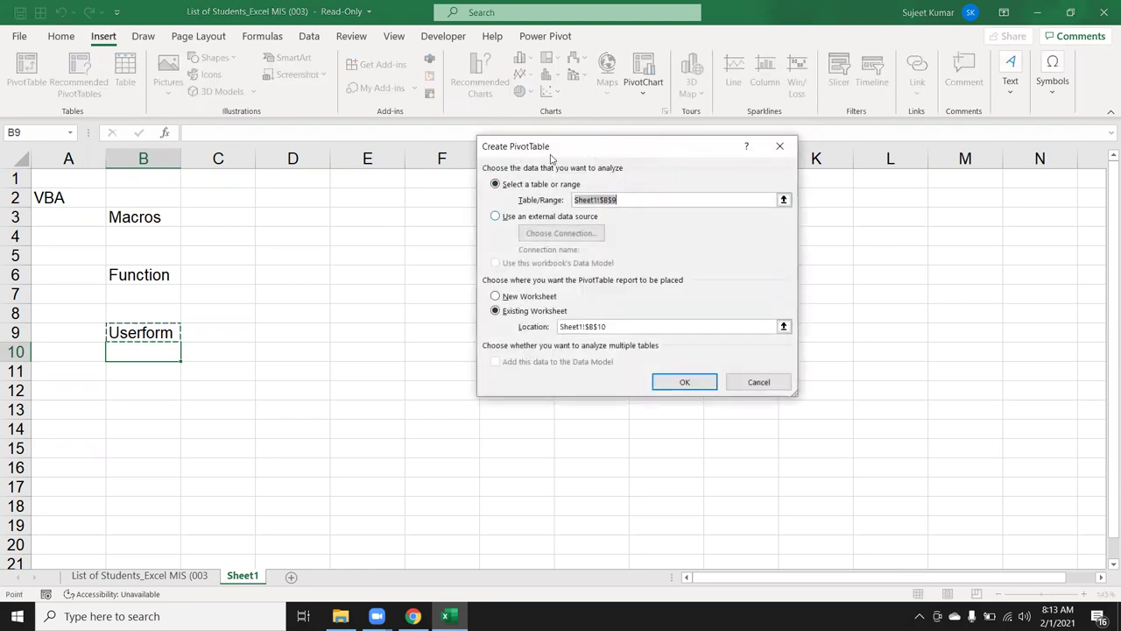
pyautogui.moveTo(552, 155); pyautogui.dragTo(365, 123)
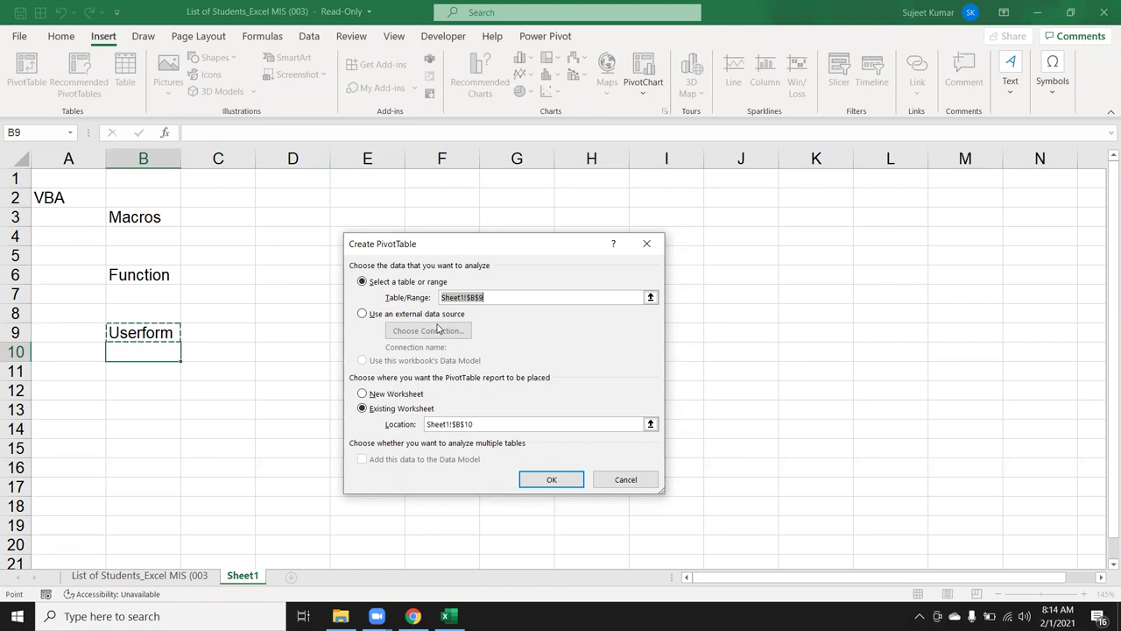
pyautogui.click(646, 244)
pyautogui.click(160, 338)
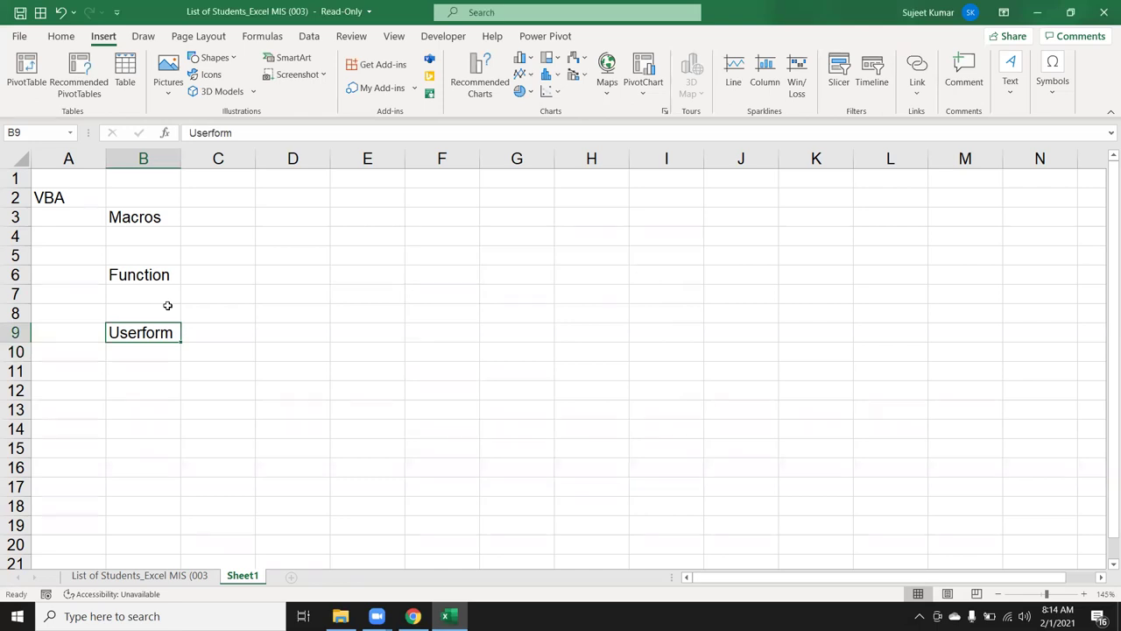
# Step: Select the B3:B9 topic list and enter the heading Why in D4
pyautogui.moveTo(156, 219); pyautogui.dragTo(145, 328)
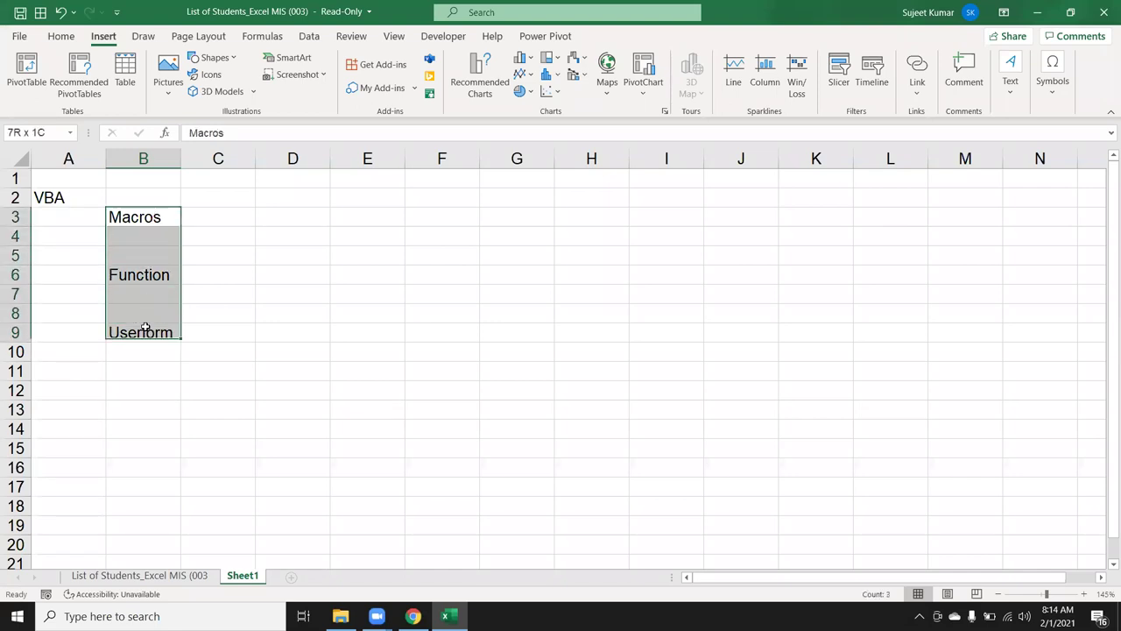
pyautogui.click(65, 200)
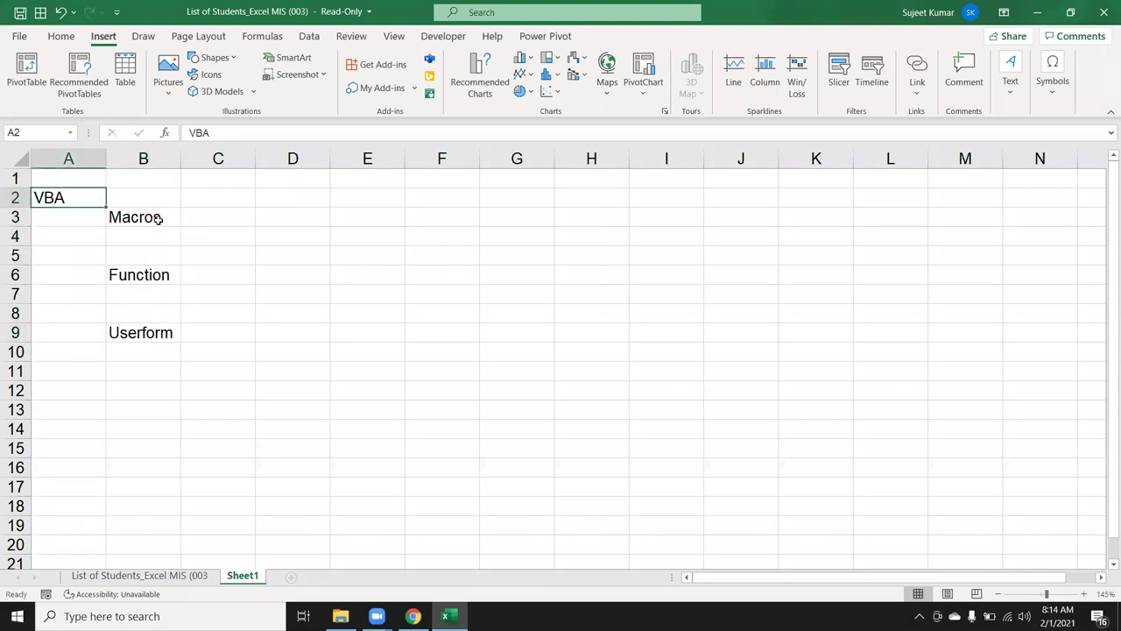
pyautogui.moveTo(158, 220); pyautogui.dragTo(145, 333)
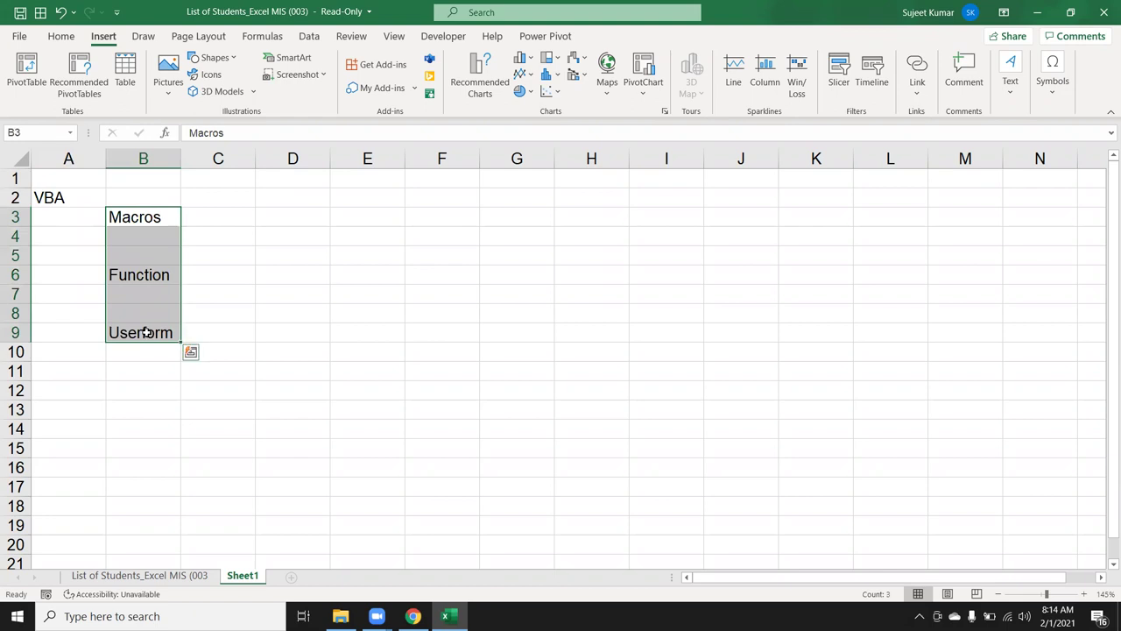
pyautogui.click(291, 229)
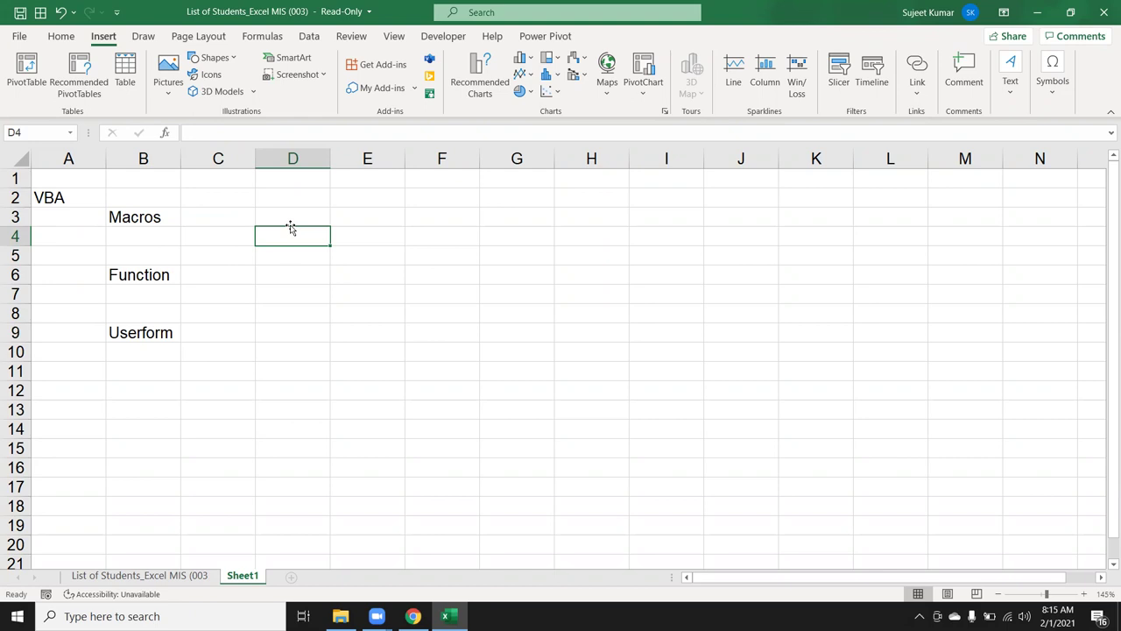
pyautogui.write('Why')
pyautogui.press('Return')
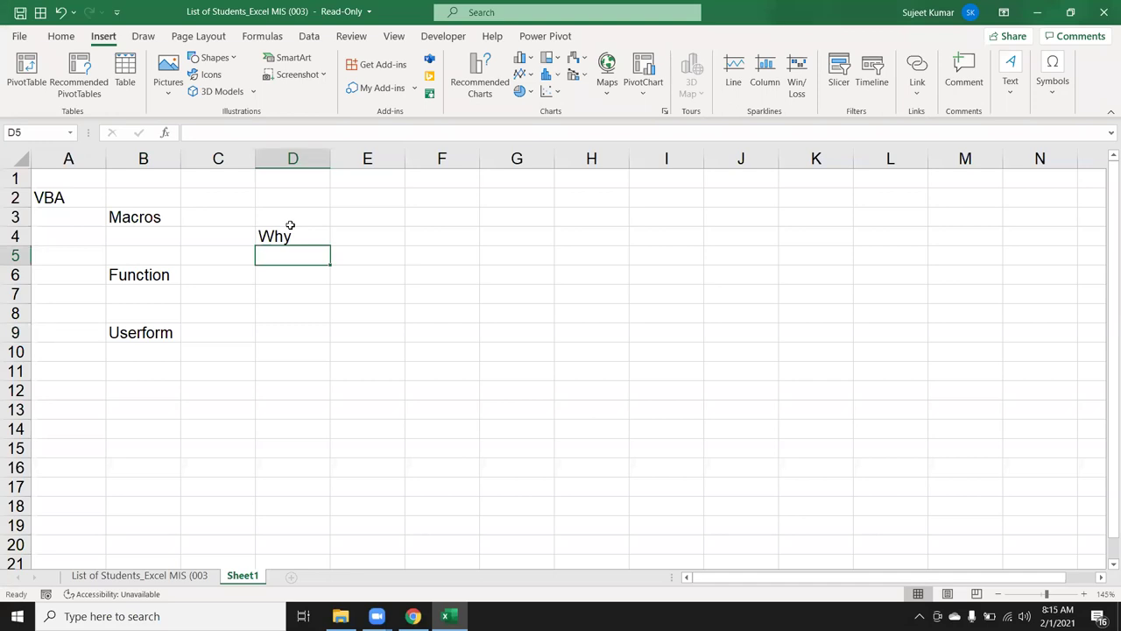
# Step: Navigate column D around the Why heading in D4
pyautogui.press('Down')
pyautogui.press('Up')
pyautogui.press('Up')
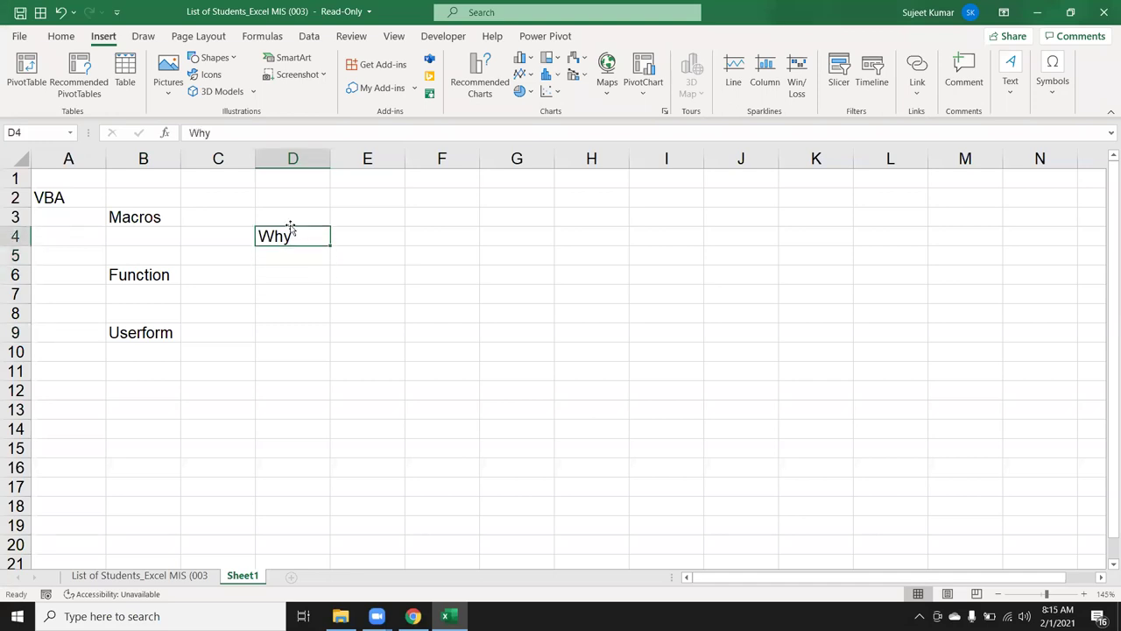
pyautogui.press('Down')
pyautogui.press('Down')
pyautogui.press('Down')
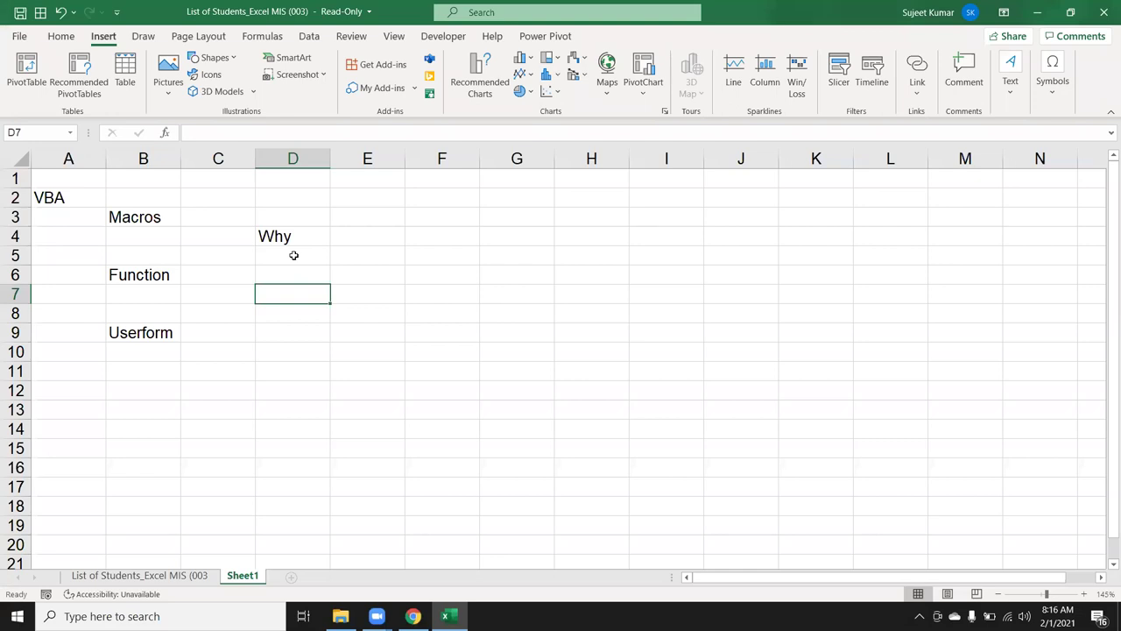
pyautogui.press('Up')
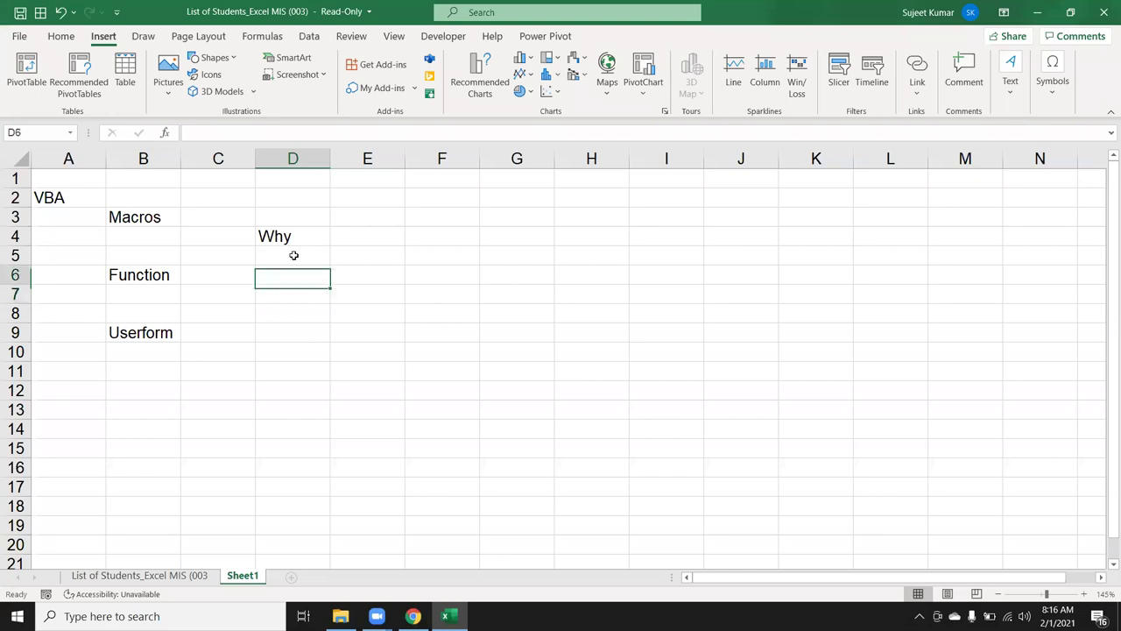
pyautogui.press('Up')
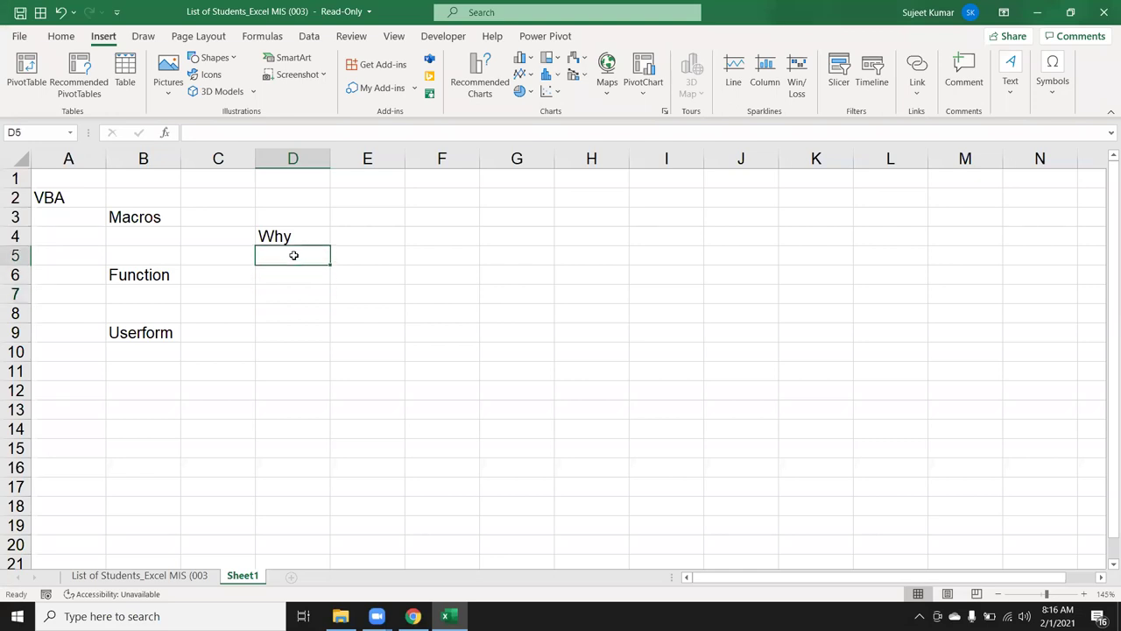
pyautogui.press('Up')
pyautogui.press('Right')
pyautogui.press('Left')
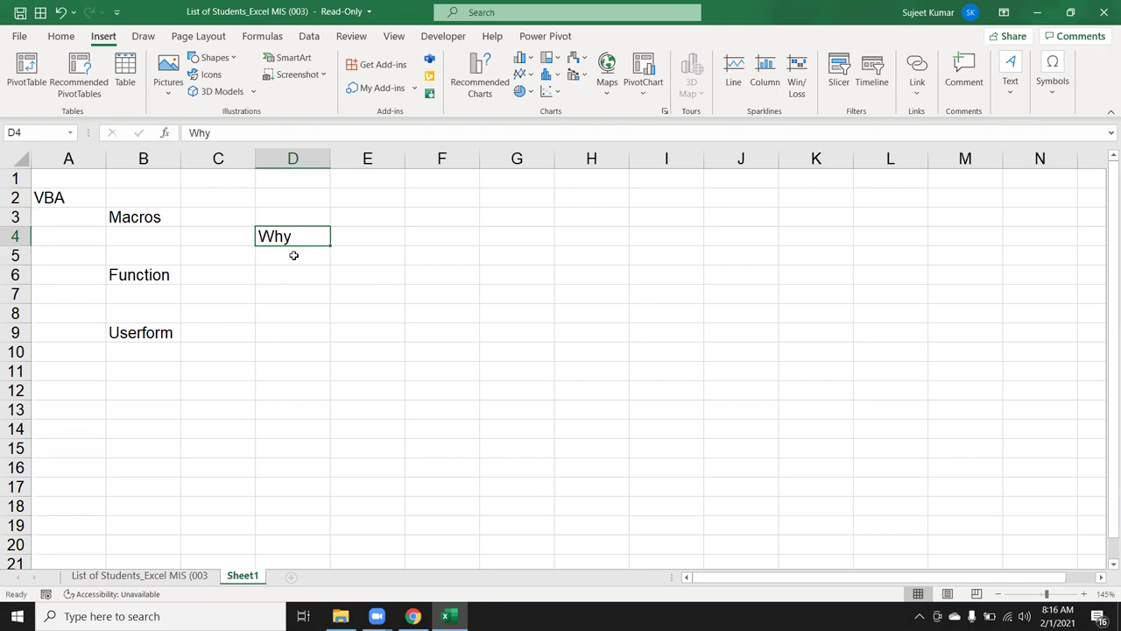
# Step: Enter the heading When in E4, then show the Developer ribbon
pyautogui.click(294, 255)
pyautogui.press('Up')
pyautogui.click(294, 255)
pyautogui.press('Up')
pyautogui.press('Down')
pyautogui.press('Up')
pyautogui.press('Up')
pyautogui.press('Right')
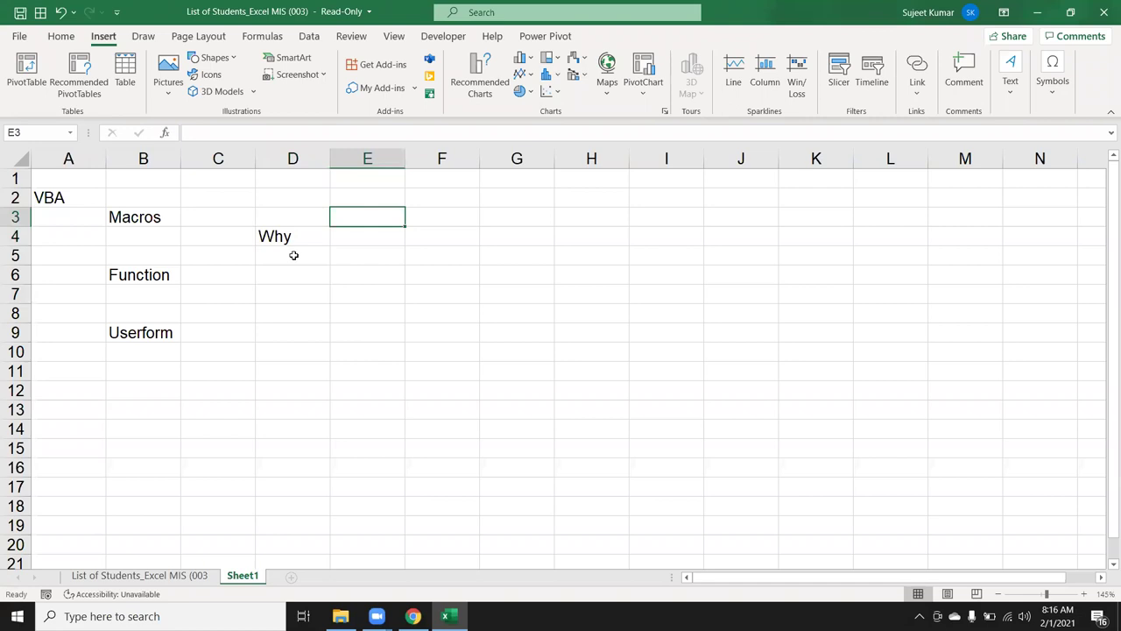
pyautogui.press('Down')
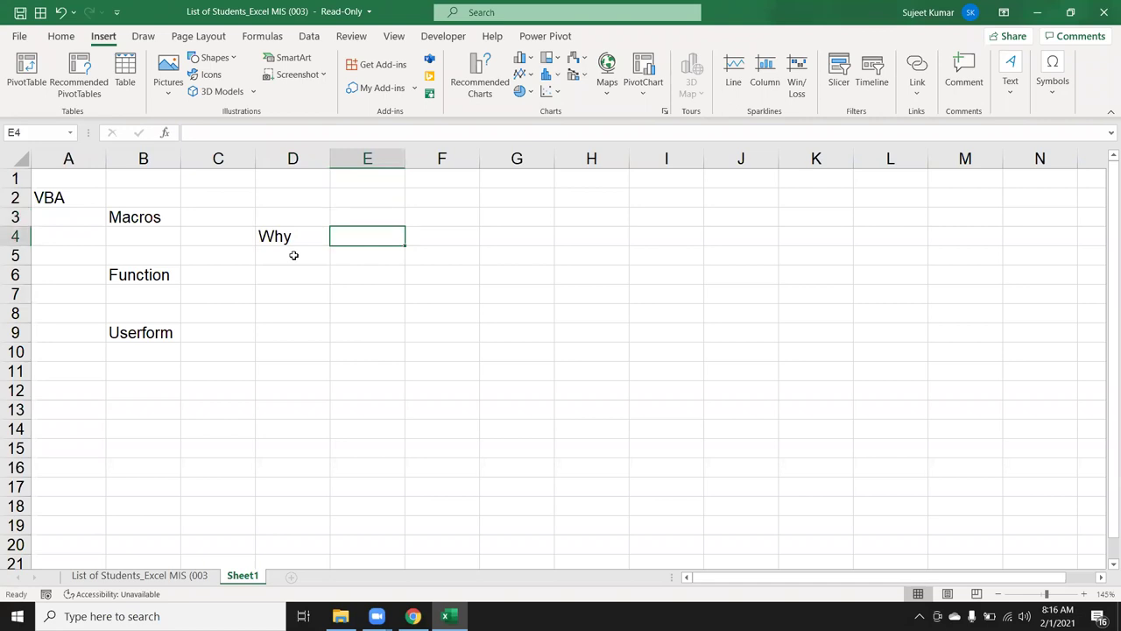
pyautogui.write('When')
pyautogui.press('Return')
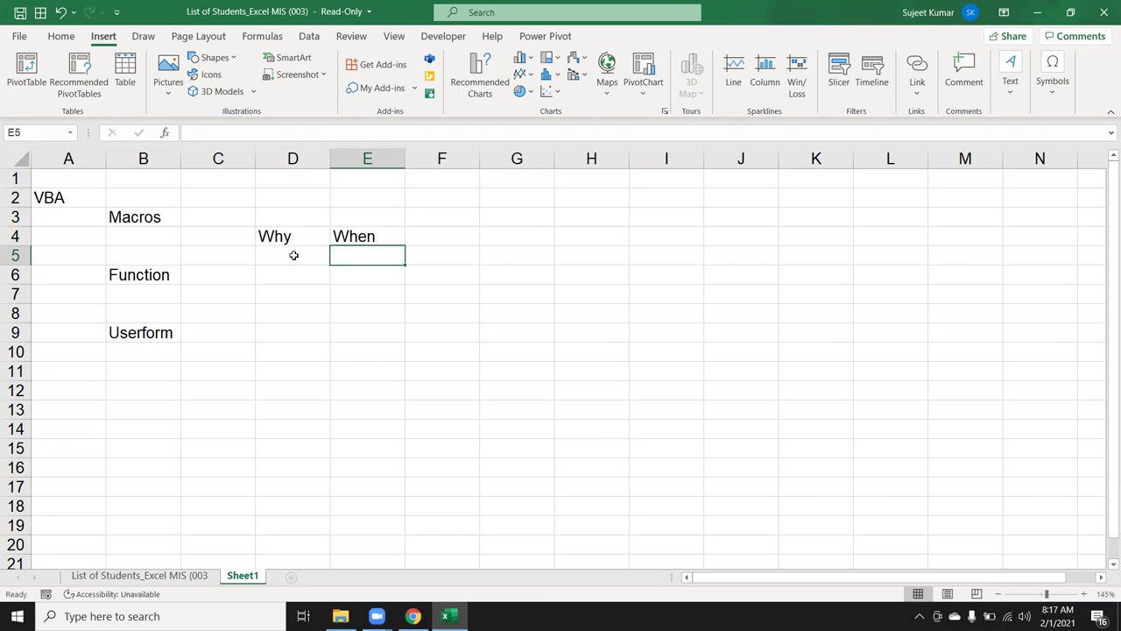
pyautogui.click(421, 44)
pyautogui.click(114, 98)
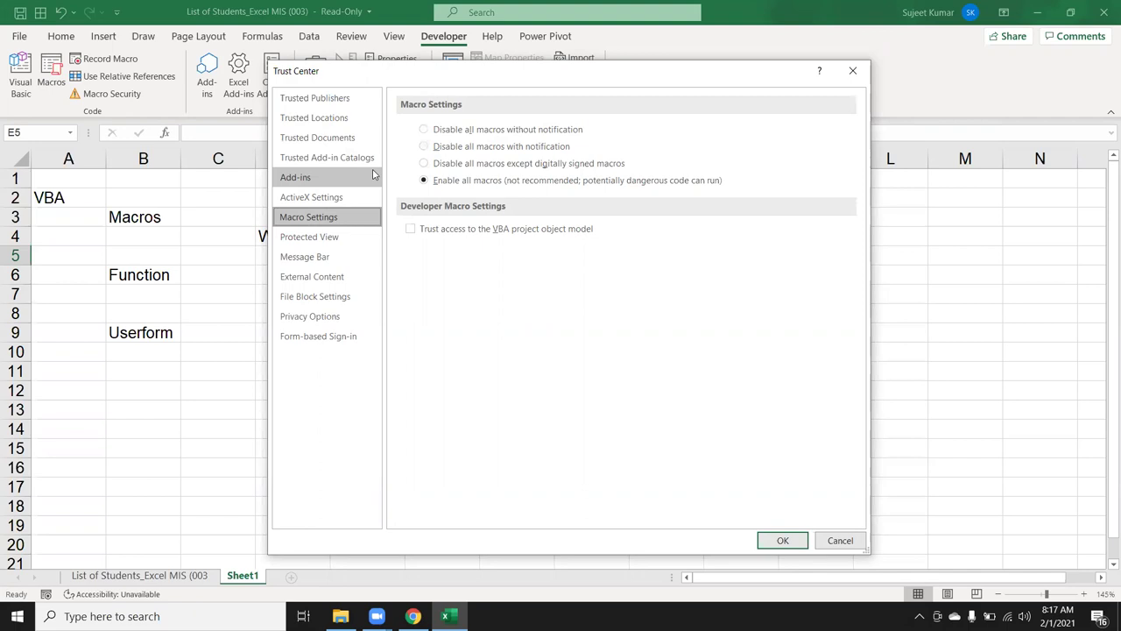
pyautogui.click(855, 70)
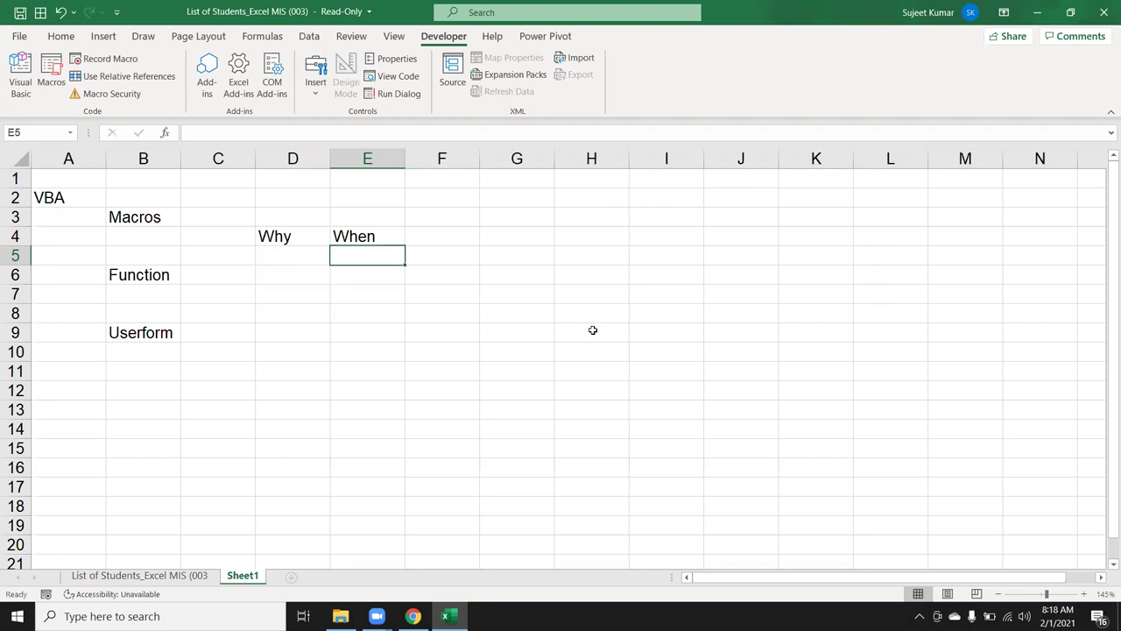
pyautogui.moveTo(262, 210); pyautogui.dragTo(371, 278)
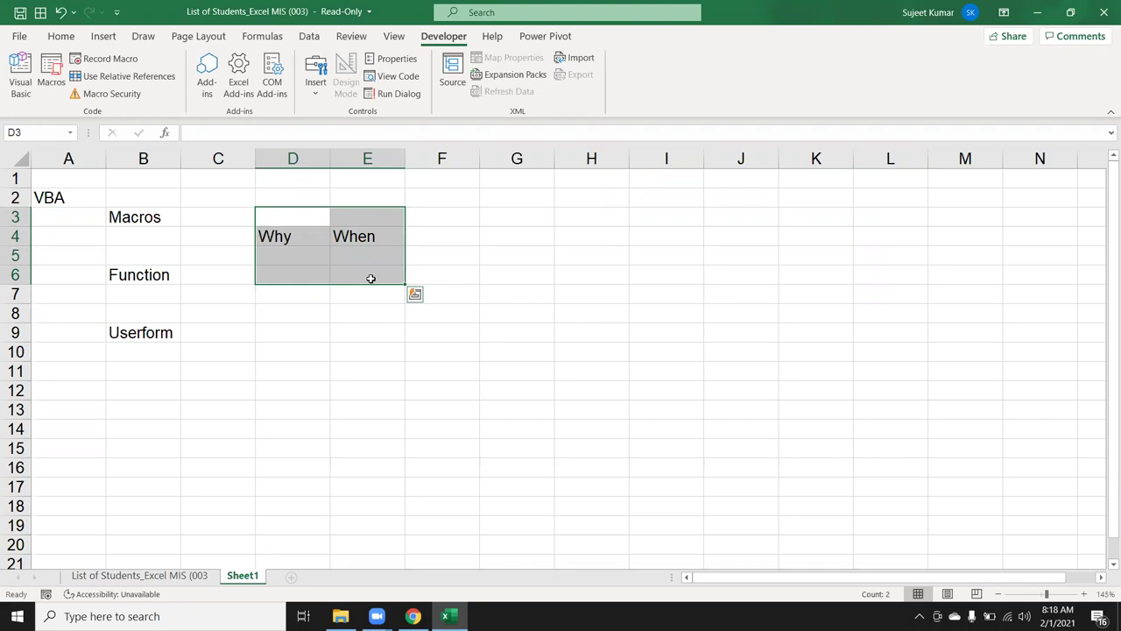
pyautogui.click(526, 256)
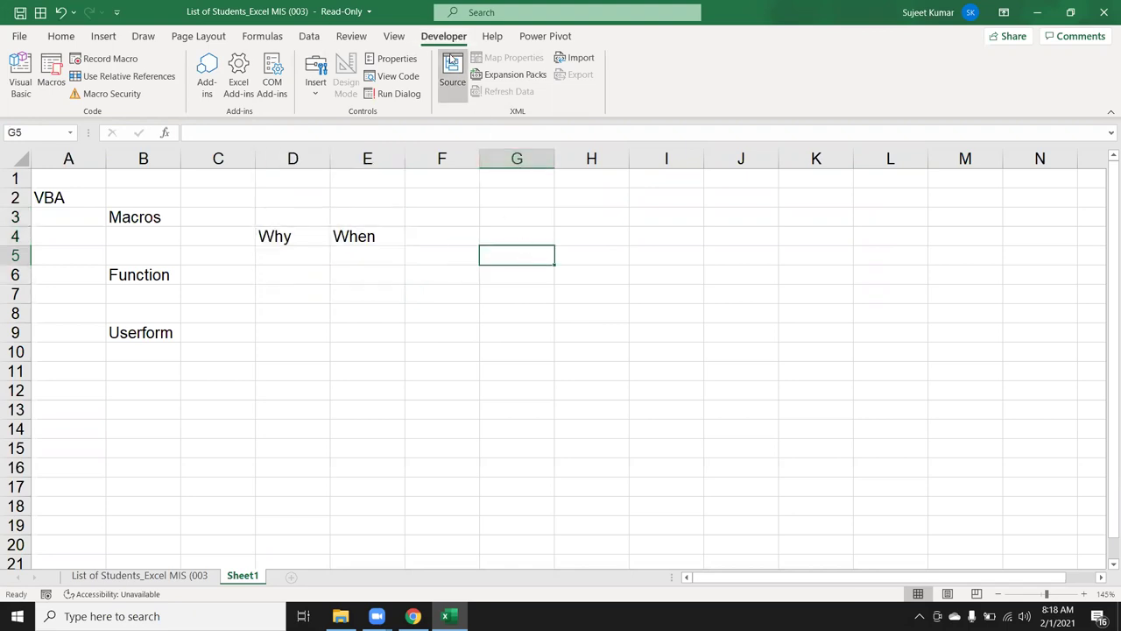
# Step: Review Excel Options and the Trust Center macro settings, keeping Enable all macros
pyautogui.click(20, 40)
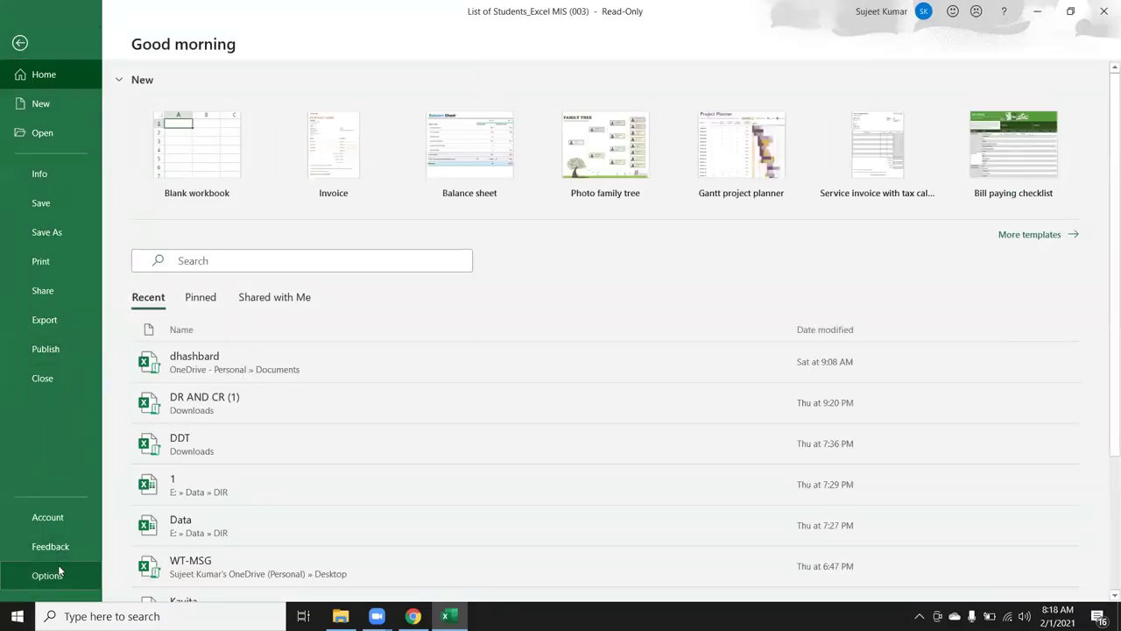
pyautogui.click(60, 571)
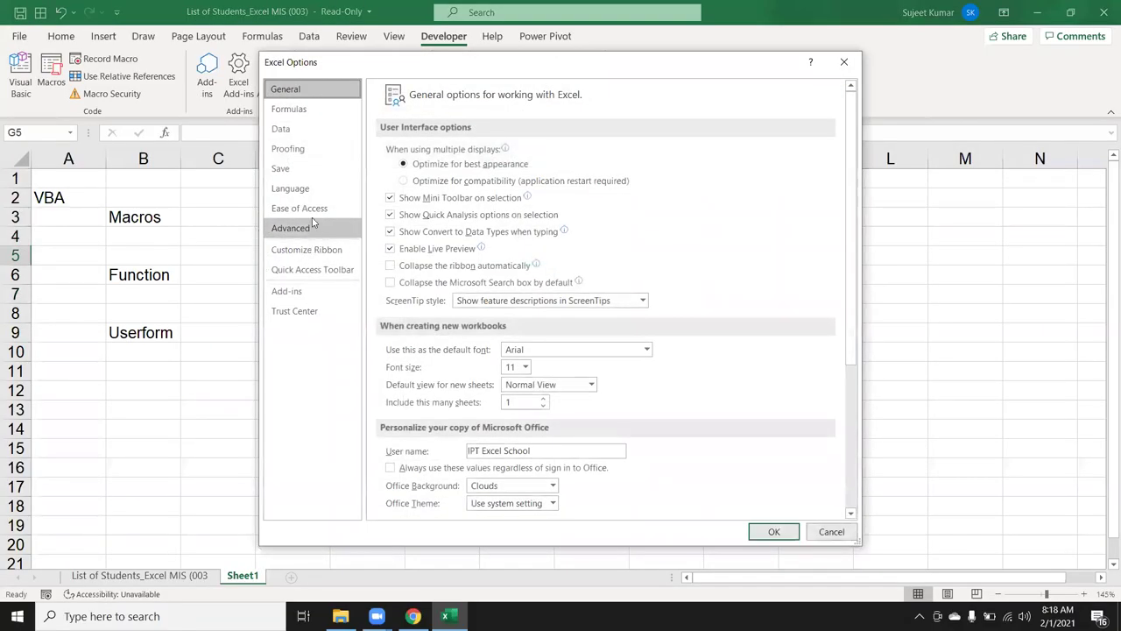
pyautogui.click(338, 252)
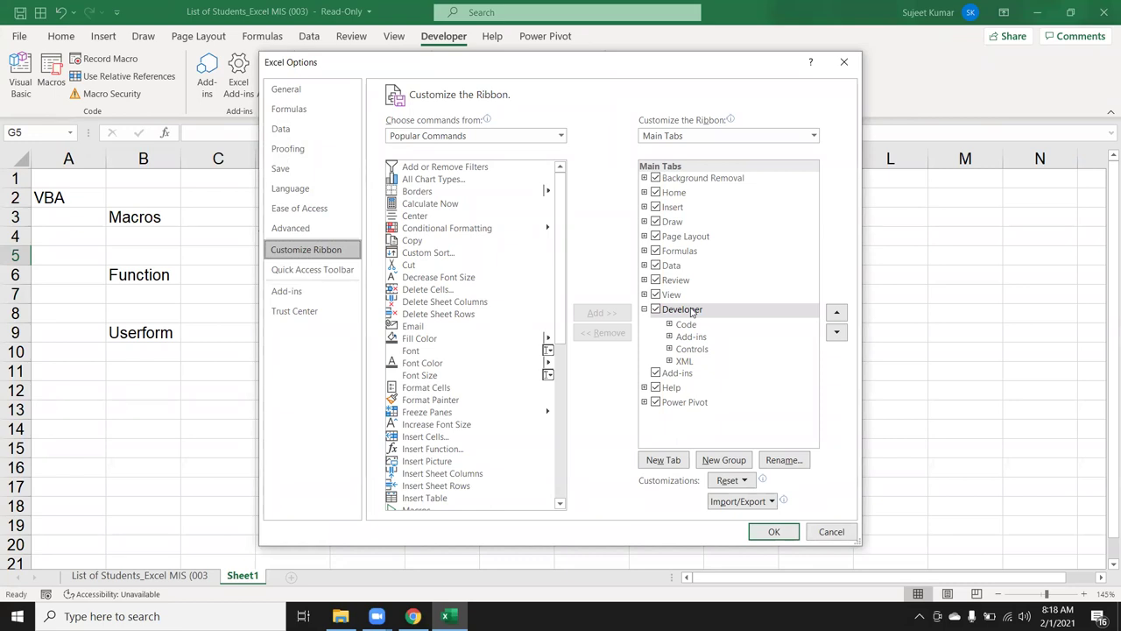
pyautogui.click(861, 62)
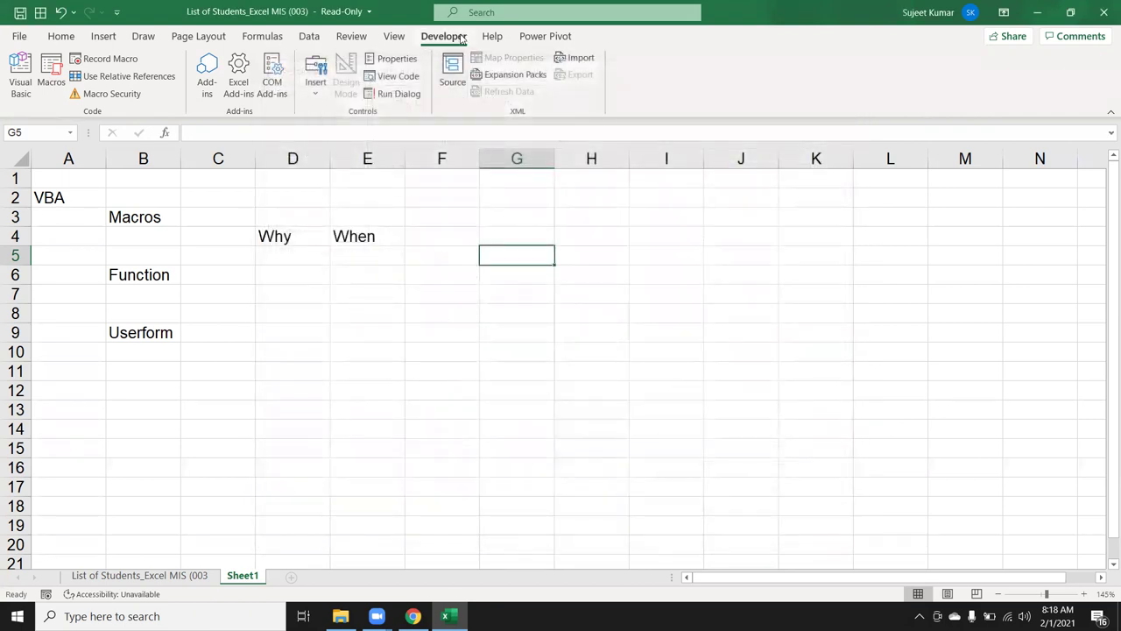
pyautogui.click(103, 94)
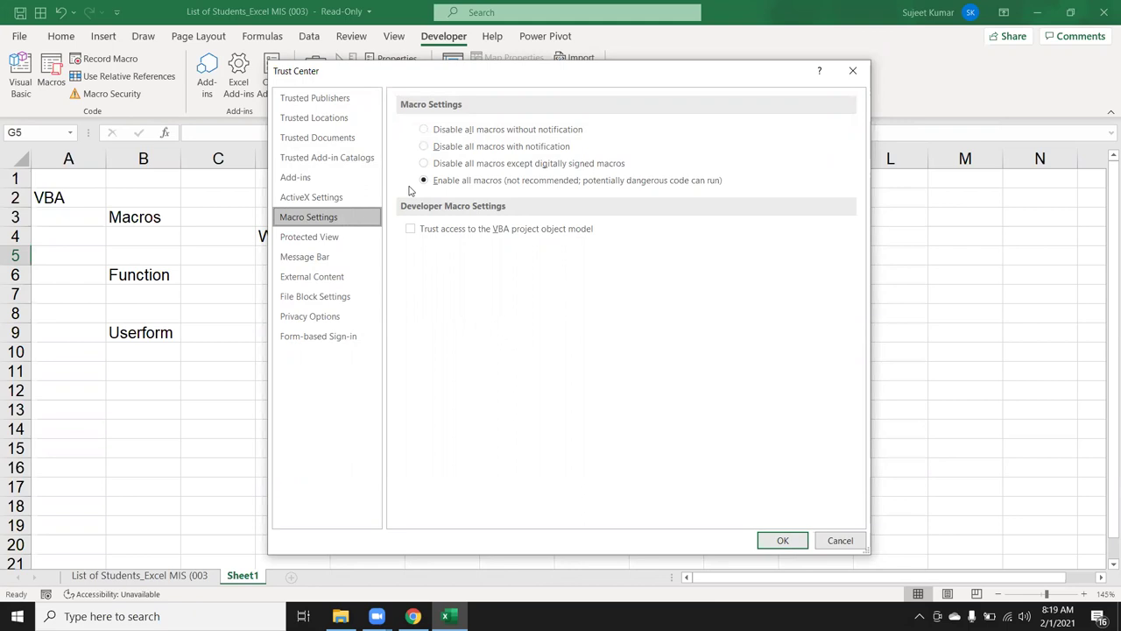
pyautogui.press('Return')
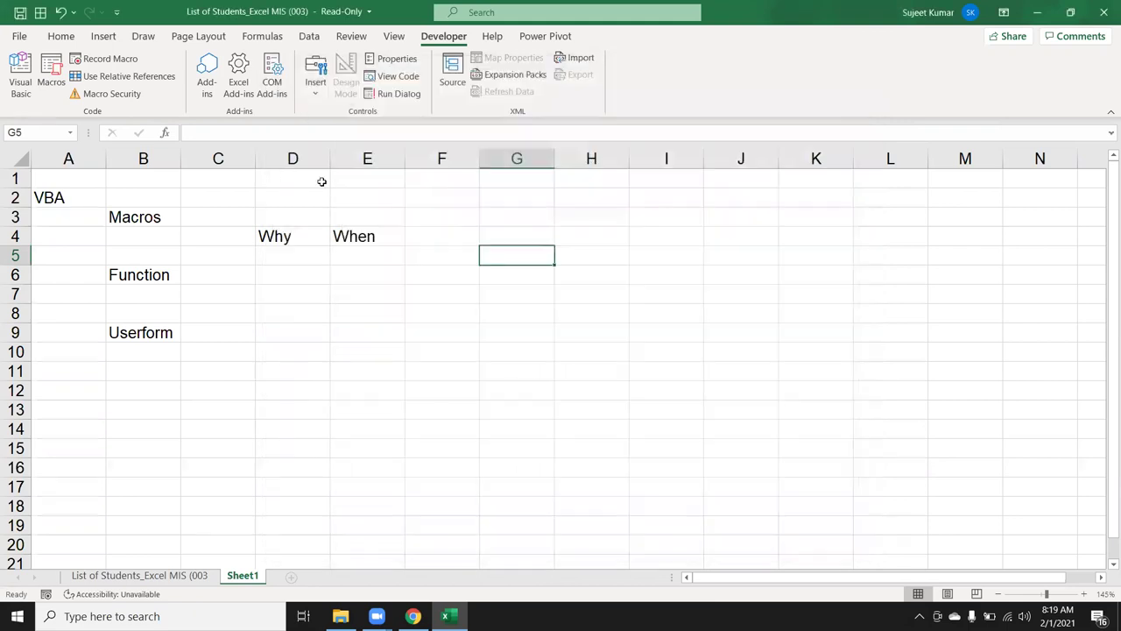
# Step: Attempt a save, acknowledge the read-only warning, browse Save As formats, then cancel
pyautogui.click(19, 12)
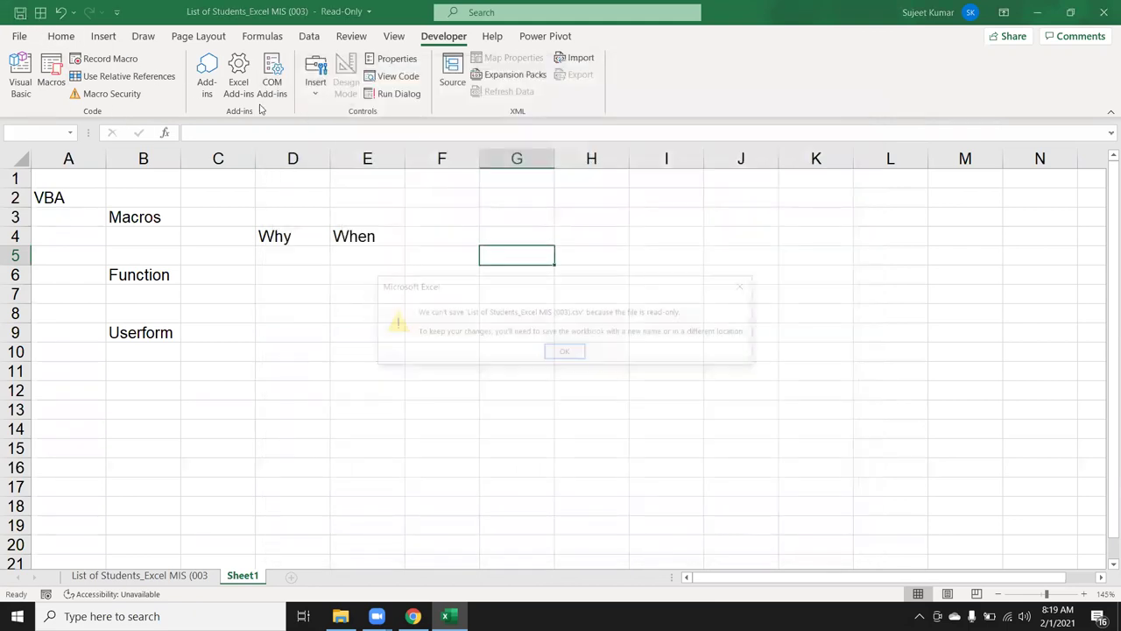
pyautogui.click(561, 352)
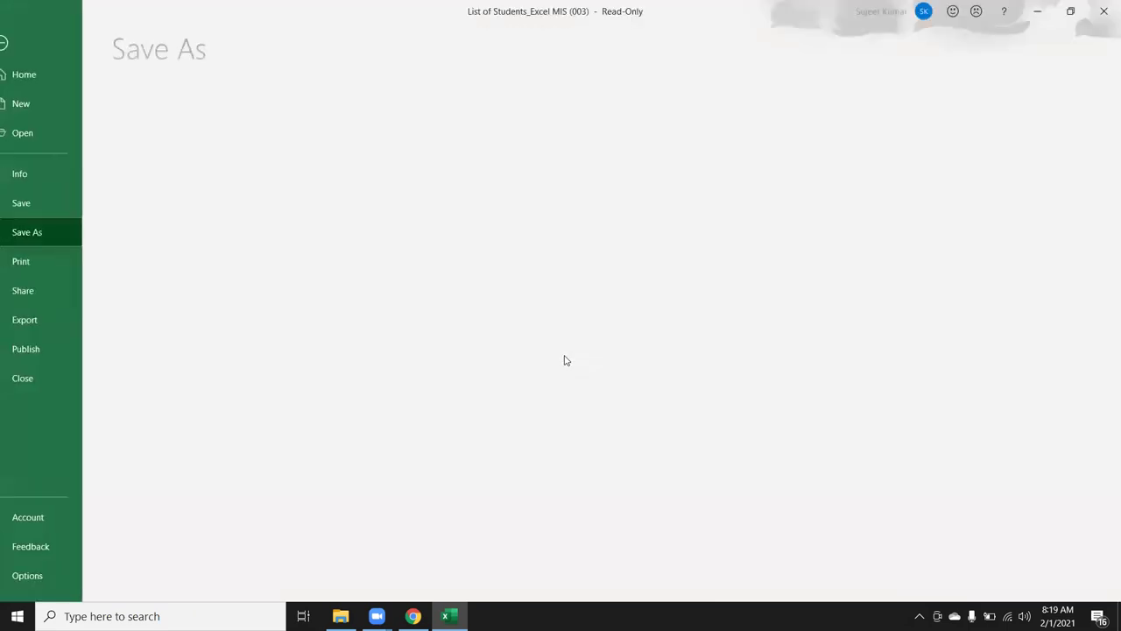
pyautogui.click(225, 300)
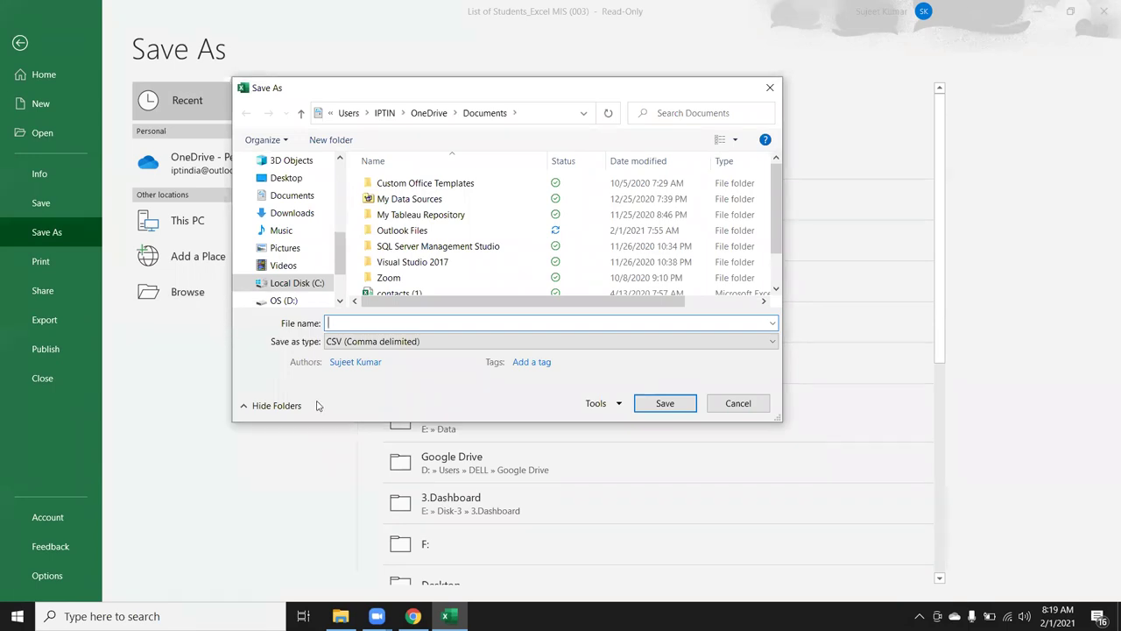
pyautogui.click(353, 347)
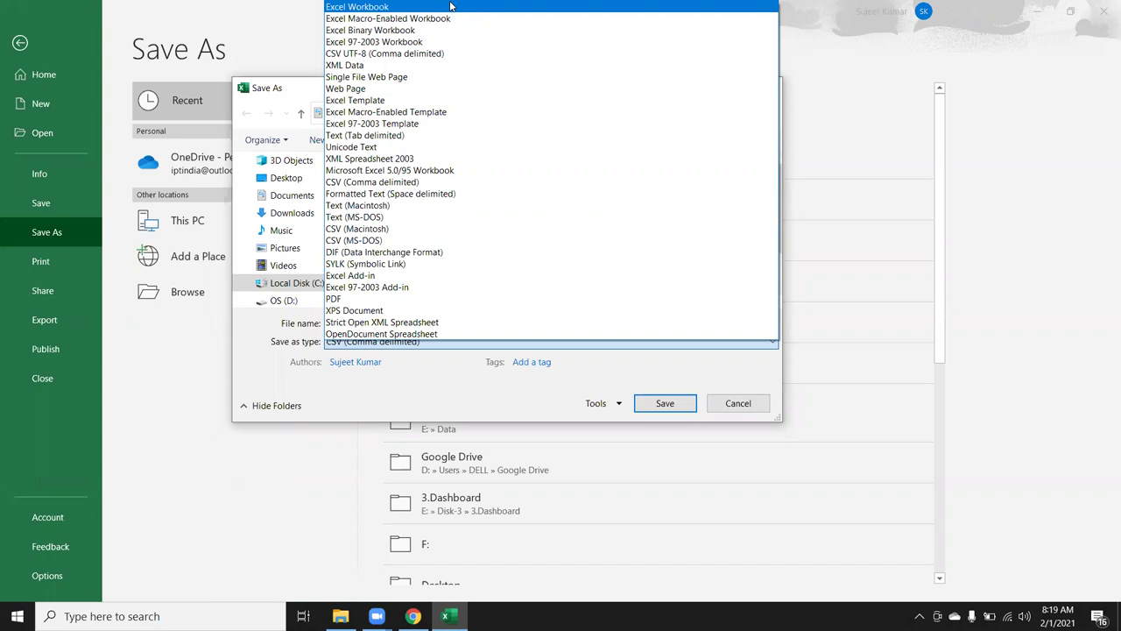
pyautogui.press('Escape')
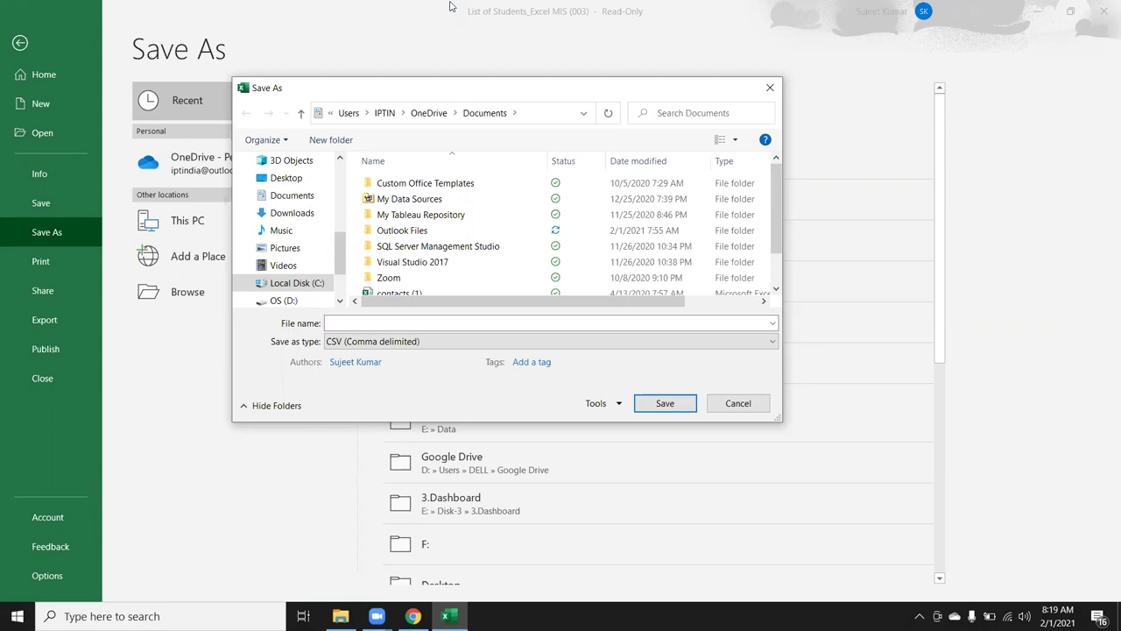
pyautogui.scroll(-1, 456, 248)
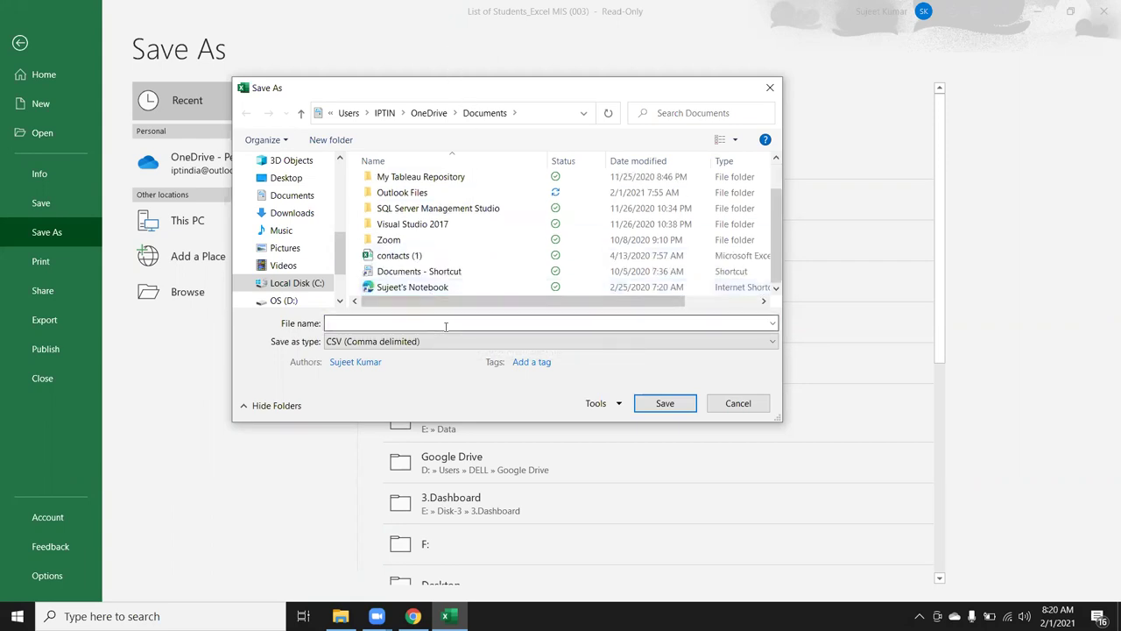
pyautogui.press('Escape')
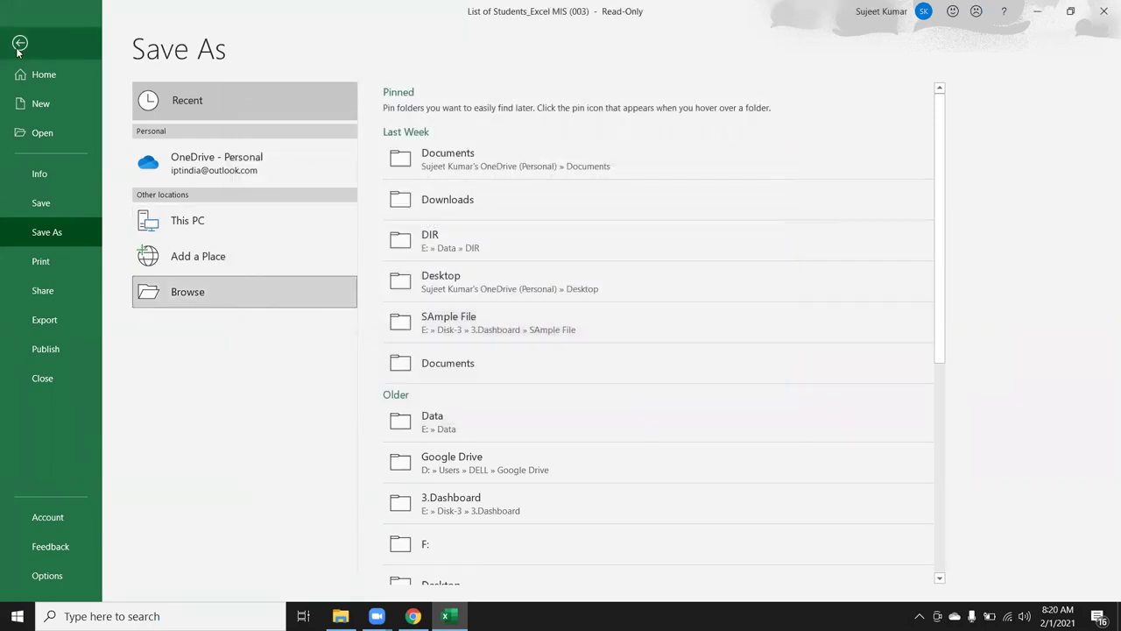
pyautogui.click(19, 48)
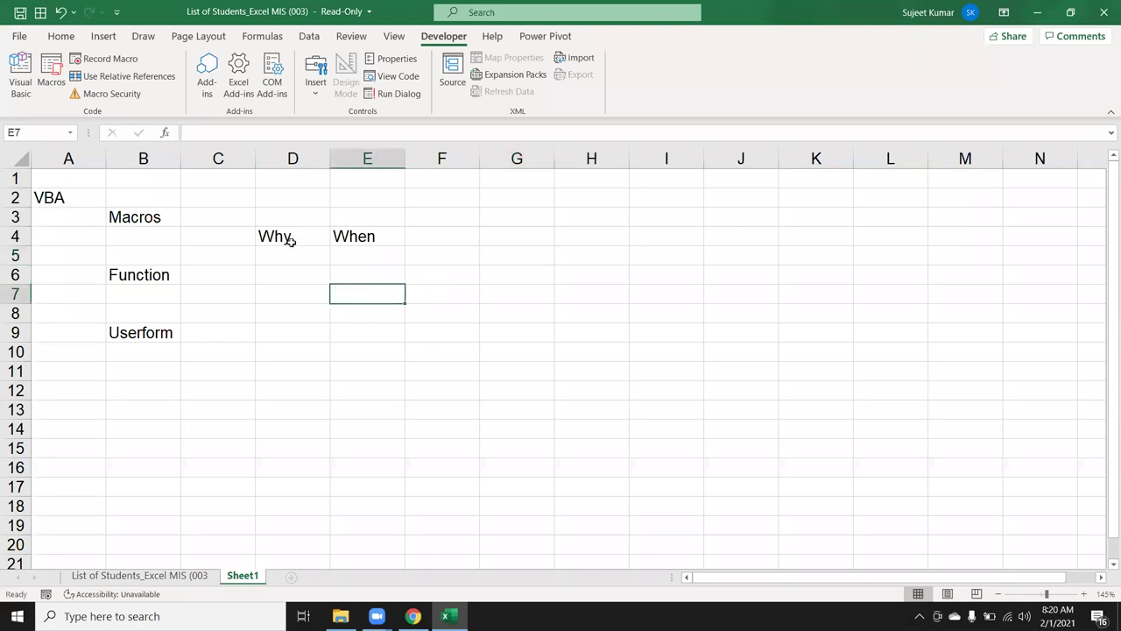
# Step: Insert a new blank Sheet2 with the Developer ribbon showing
pyautogui.moveTo(260, 215); pyautogui.dragTo(366, 267)
pyautogui.click(428, 234)
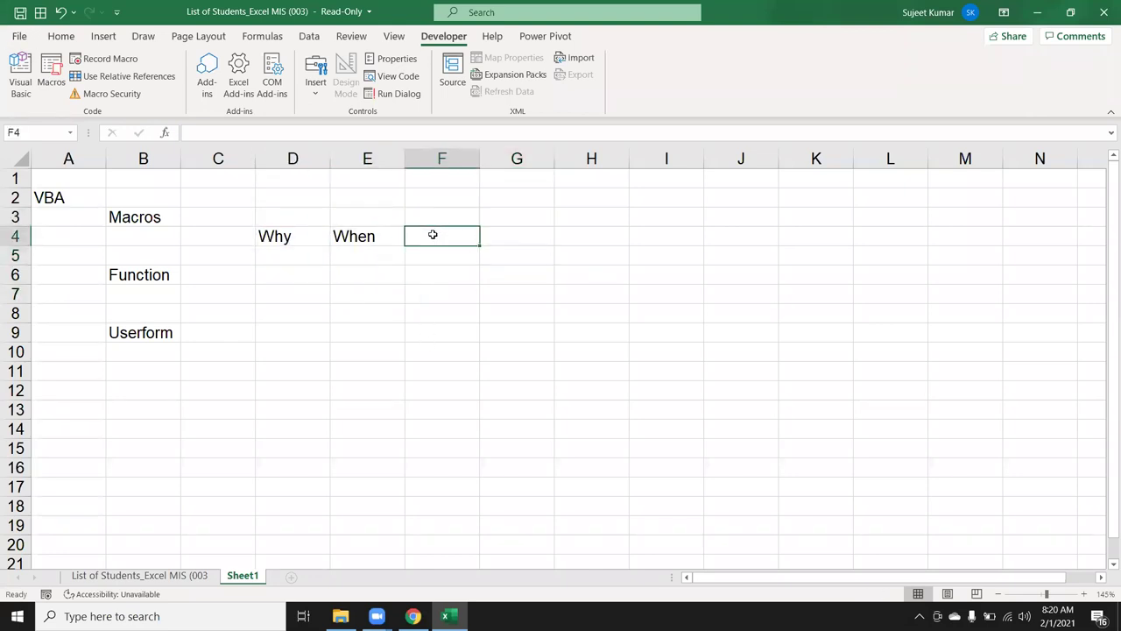
pyautogui.click(493, 180)
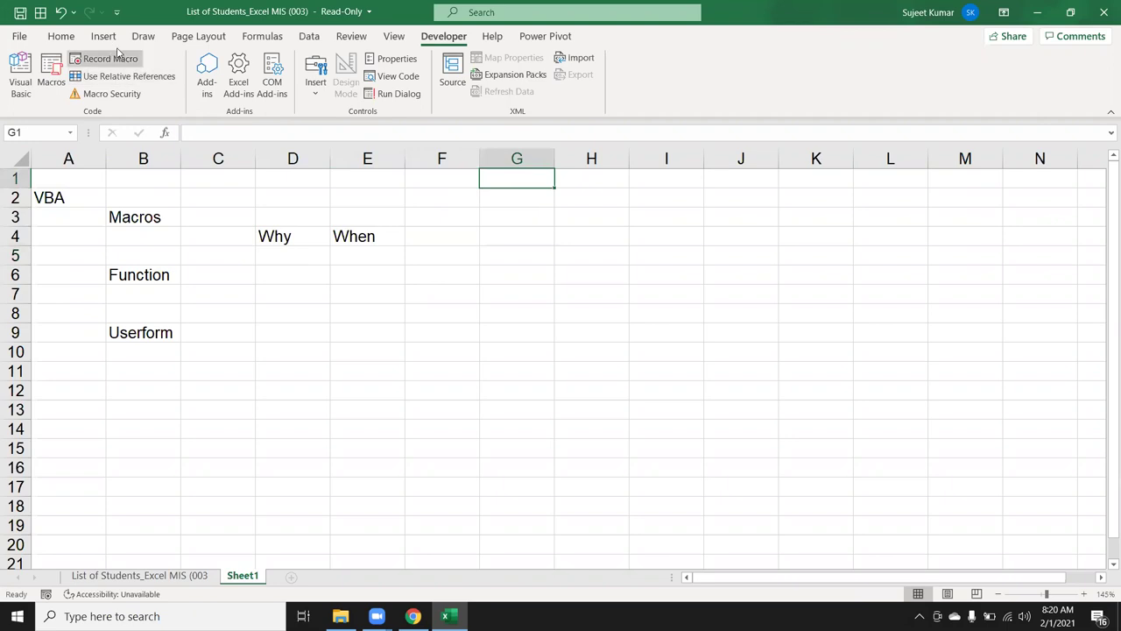
pyautogui.click(60, 37)
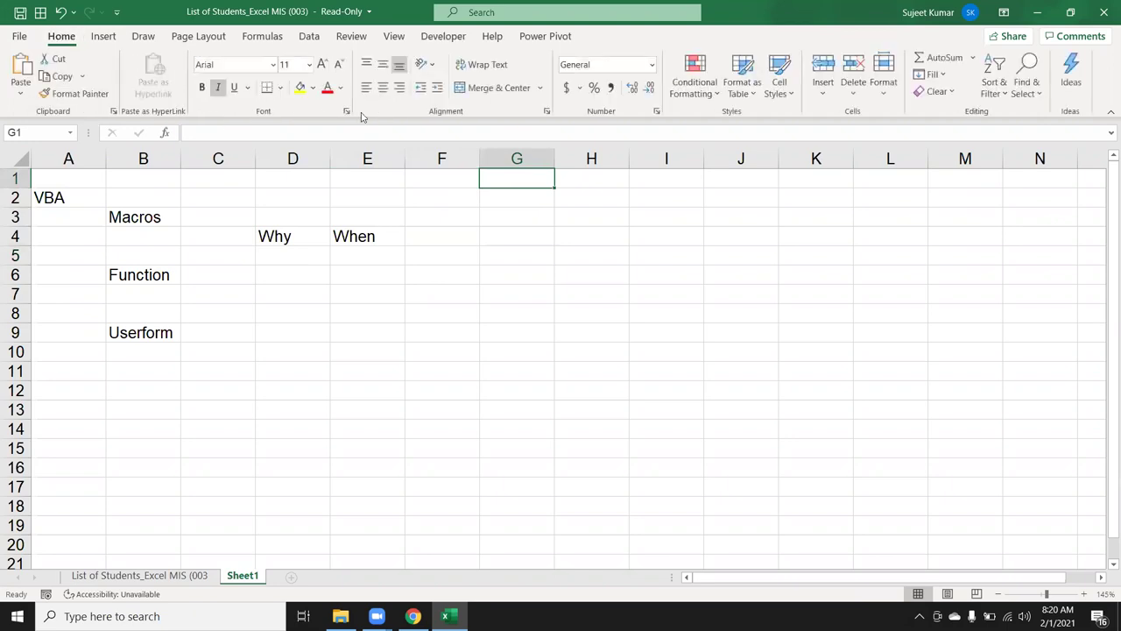
pyautogui.click(421, 40)
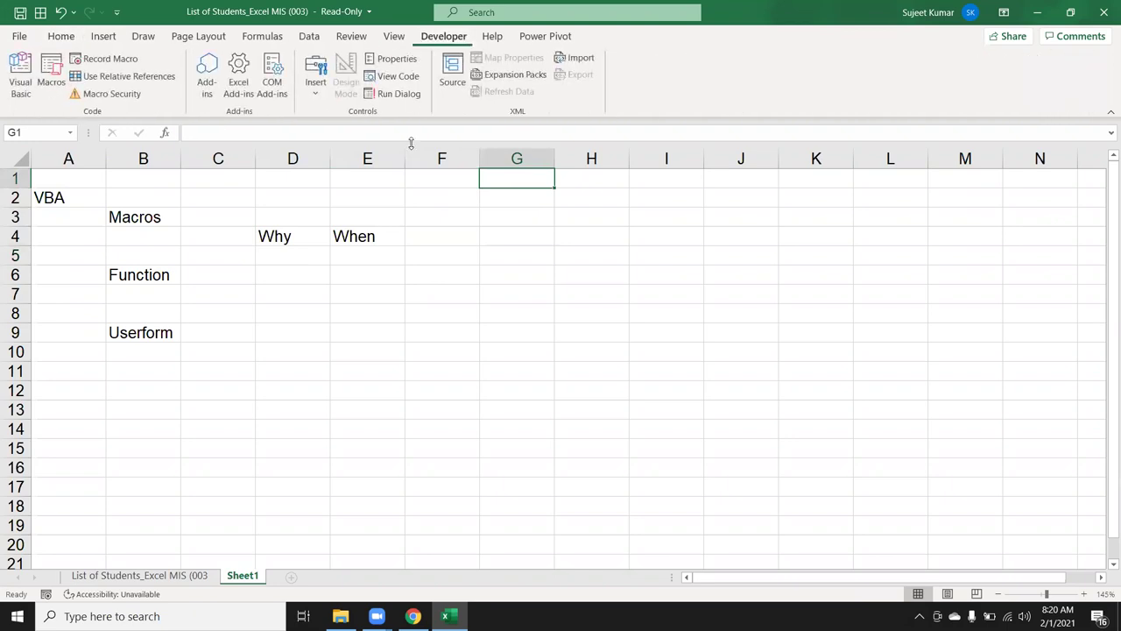
pyautogui.click(290, 579)
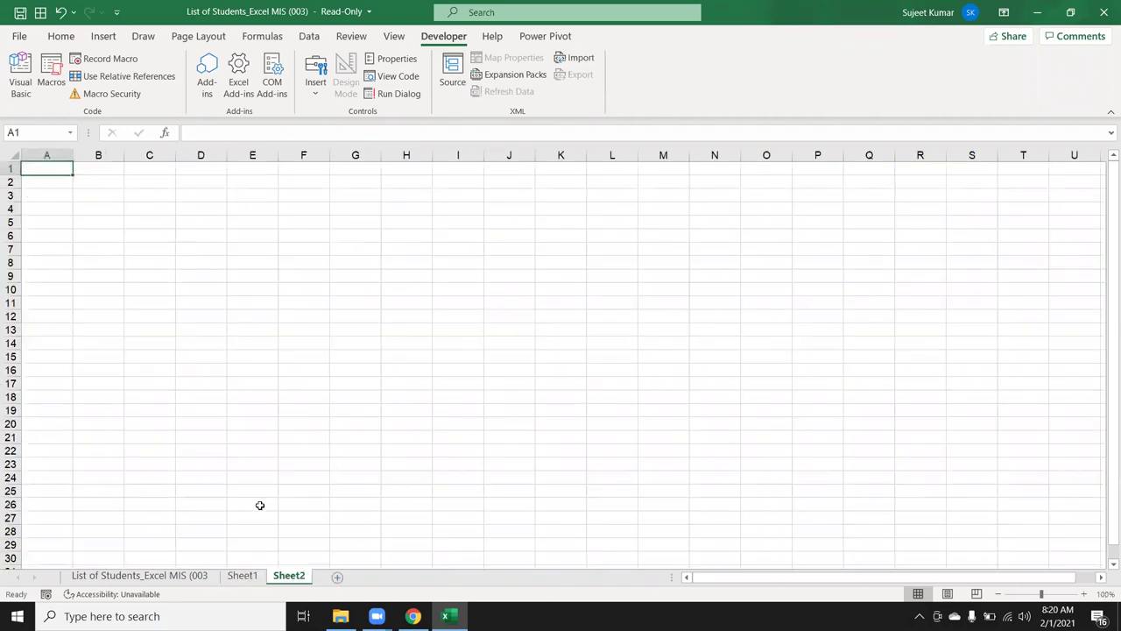
# Step: Start recording Macro1 after one cancelled attempt
pyautogui.click(98, 59)
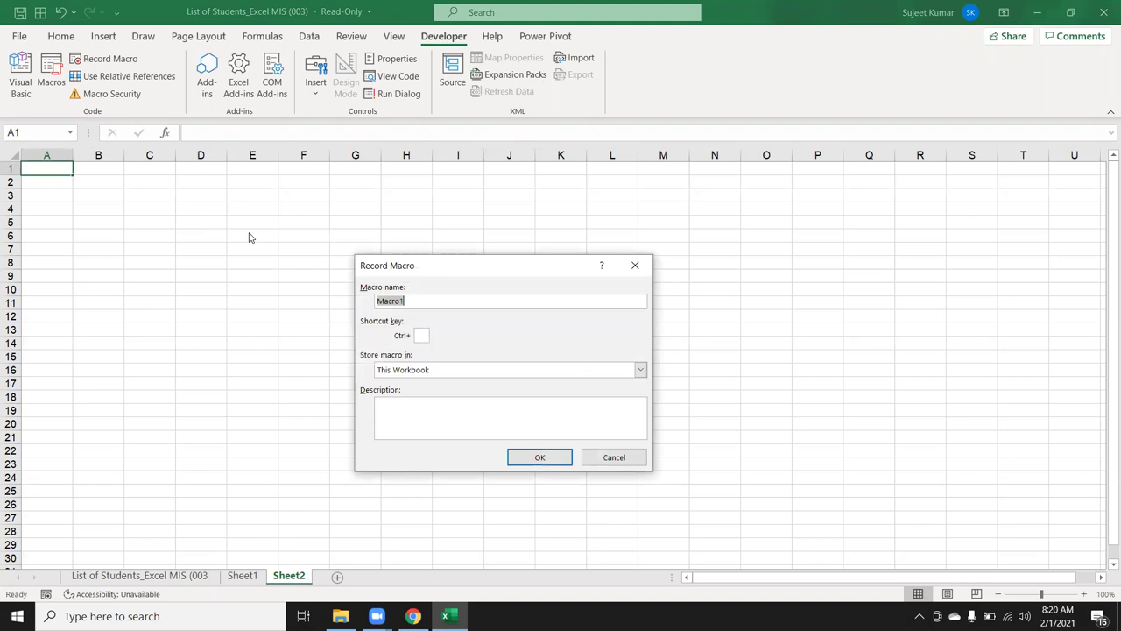
pyautogui.press('Escape')
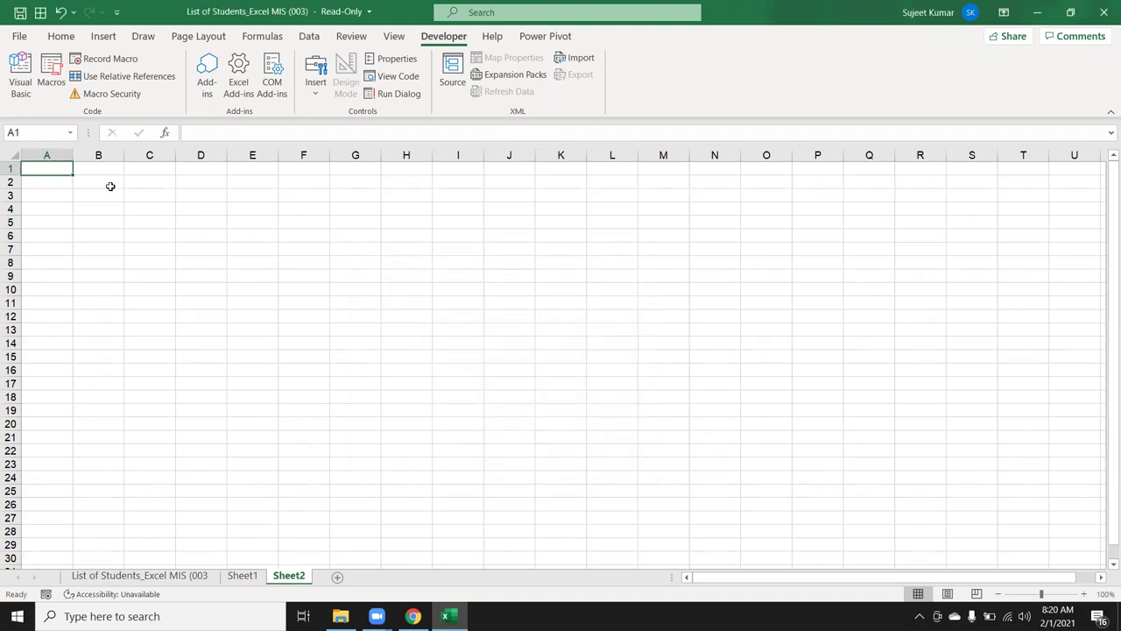
pyautogui.click(201, 233)
pyautogui.click(326, 208)
pyautogui.click(334, 196)
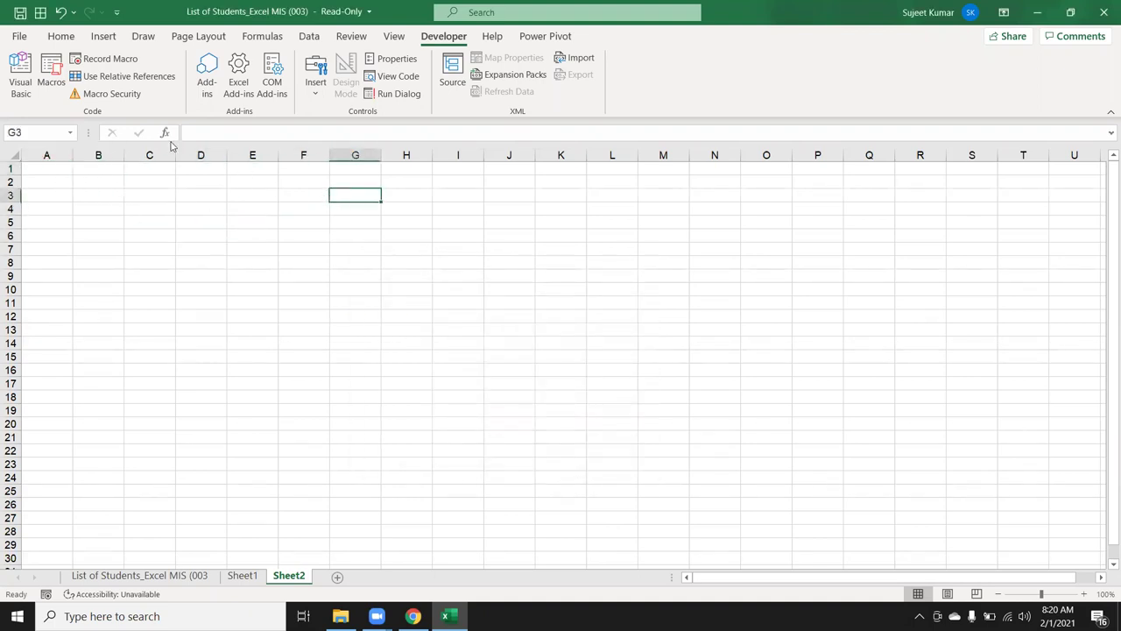
pyautogui.click(111, 60)
pyautogui.click(552, 457)
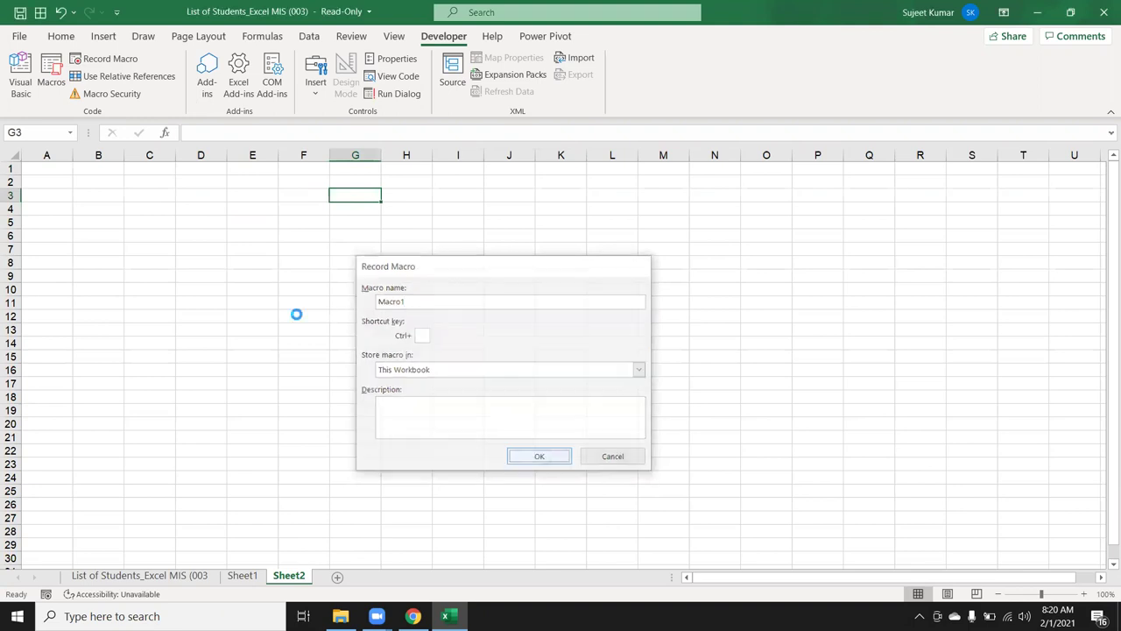
# Step: Record Name in A1 and Roll in B1, then stop recording
pyautogui.click(58, 171)
pyautogui.write('Nme')
pyautogui.press('BackSpace')
pyautogui.press('BackSpace')
pyautogui.write('ame')
pyautogui.press('Tab')
pyautogui.write('Roll')
pyautogui.press('Tab')
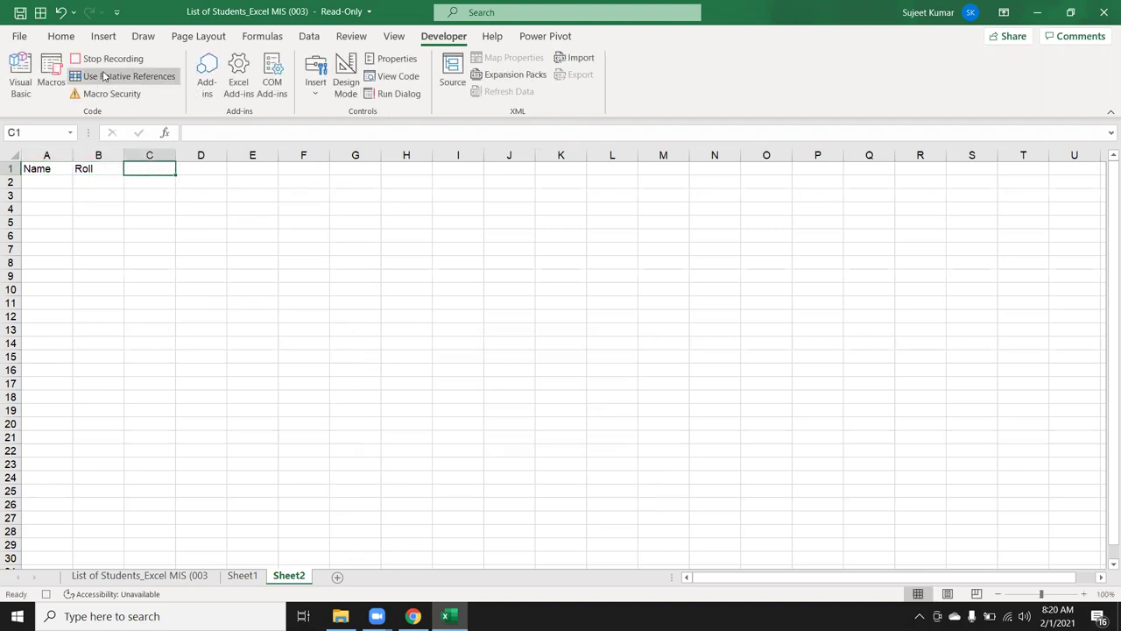
pyautogui.click(101, 59)
# Step: Check the macro list, then clear the headers from A1:C3
pyautogui.click(48, 90)
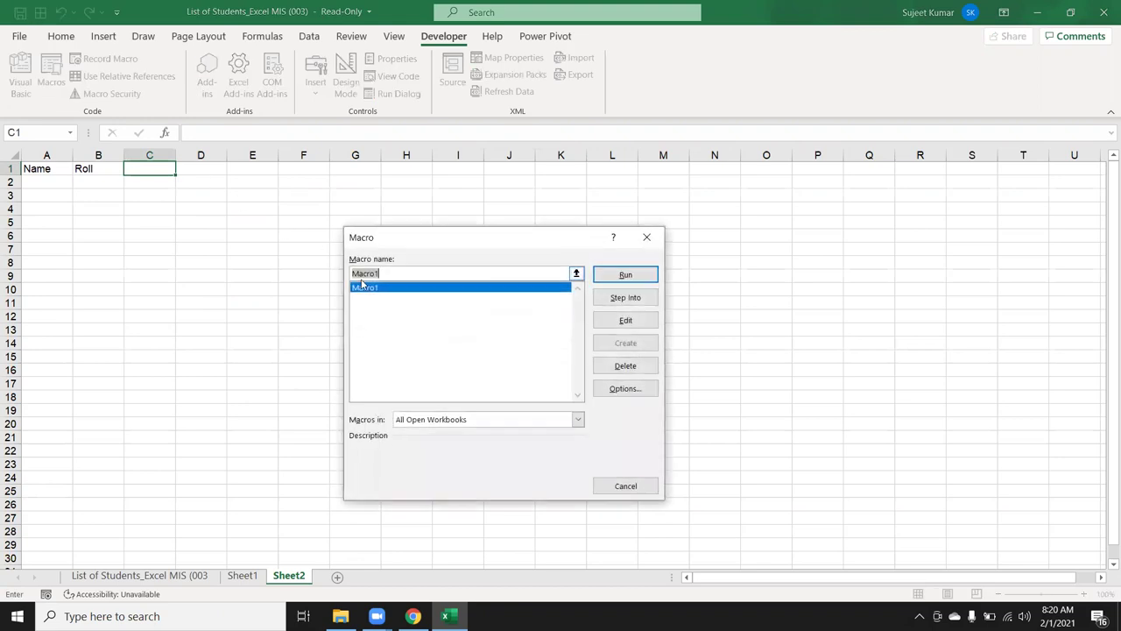
pyautogui.click(130, 249)
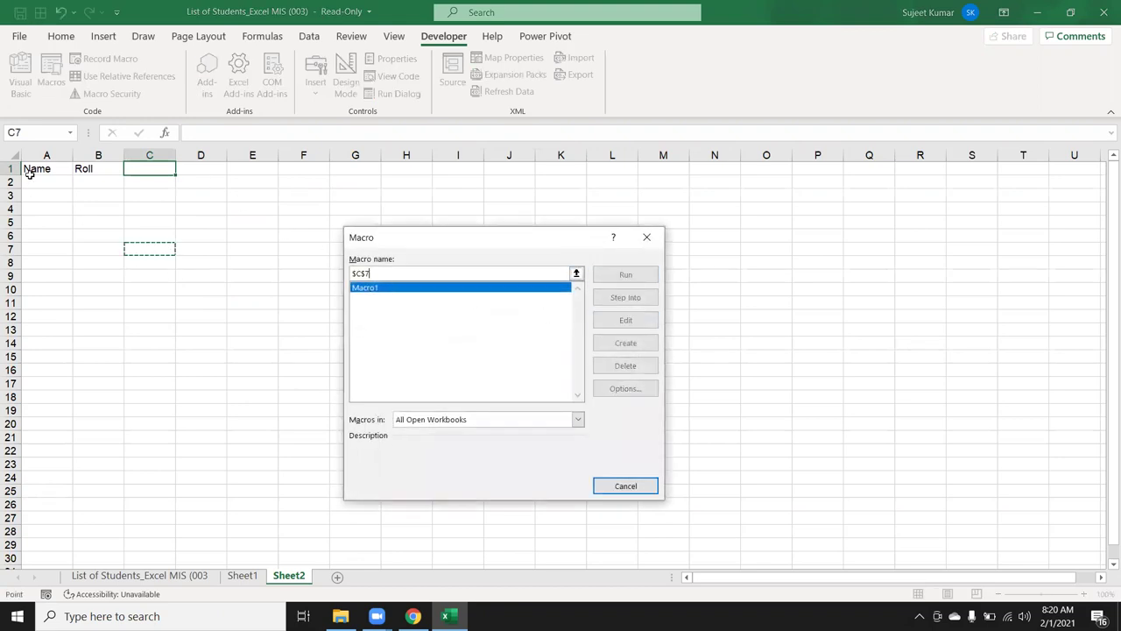
pyautogui.press('Escape')
pyautogui.moveTo(30, 169); pyautogui.dragTo(133, 193)
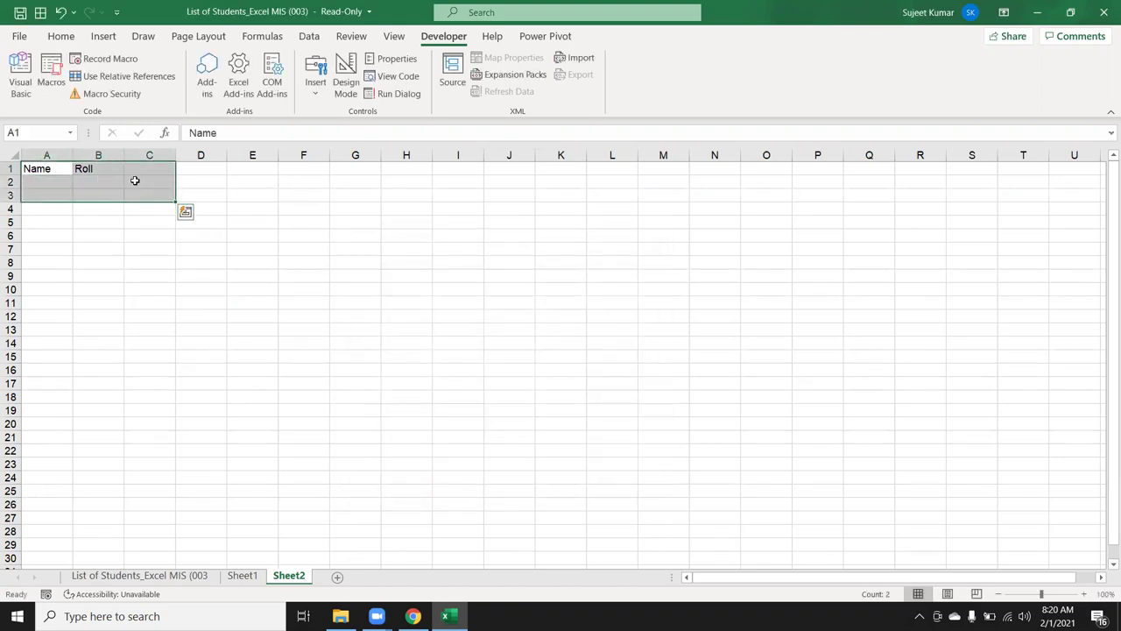
pyautogui.press('Delete')
# Step: Run Macro1 from the macro list to restore Name and Roll in A1:B1
pyautogui.click(51, 79)
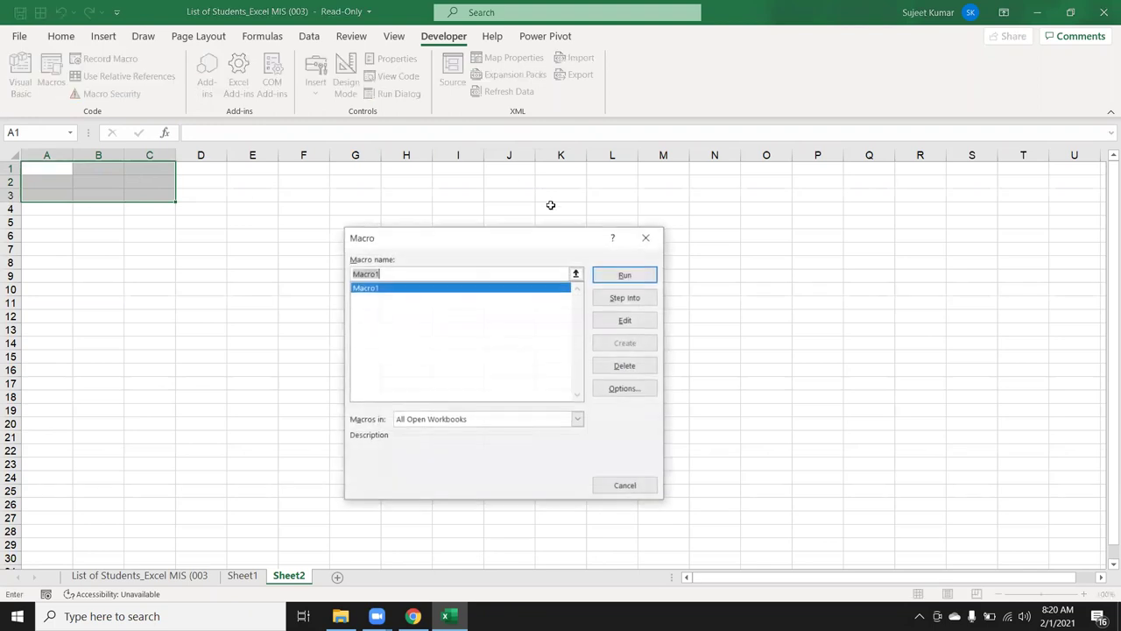
pyautogui.click(625, 275)
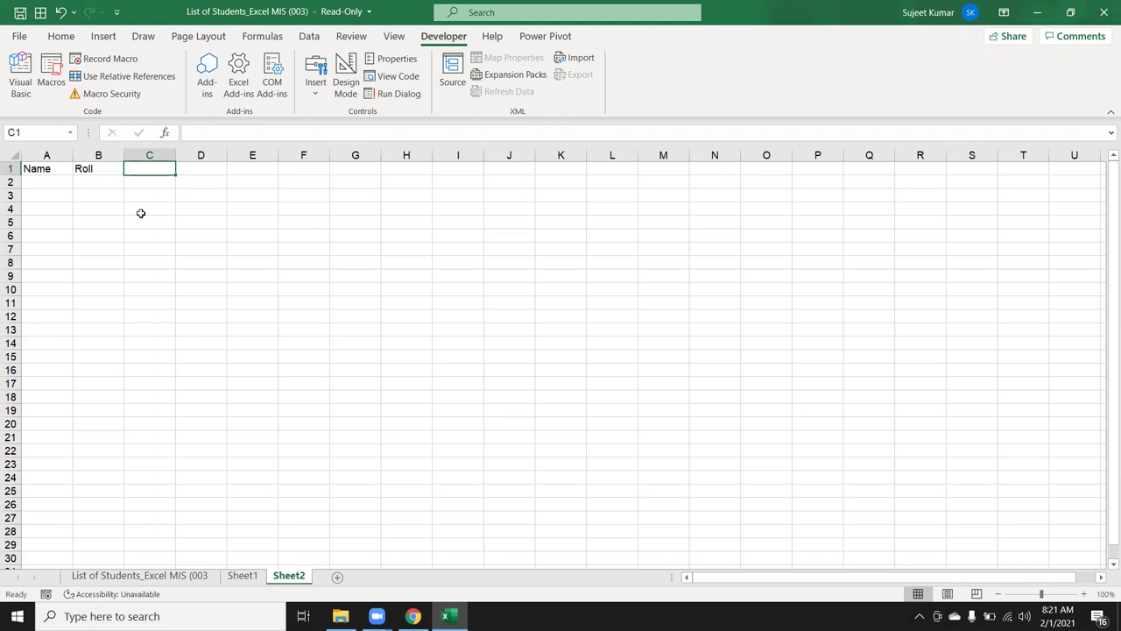
# Step: Edit Macro1 from the Macros list, highlight its recorded code lines, then minimize the VBA editor
pyautogui.click(51, 74)
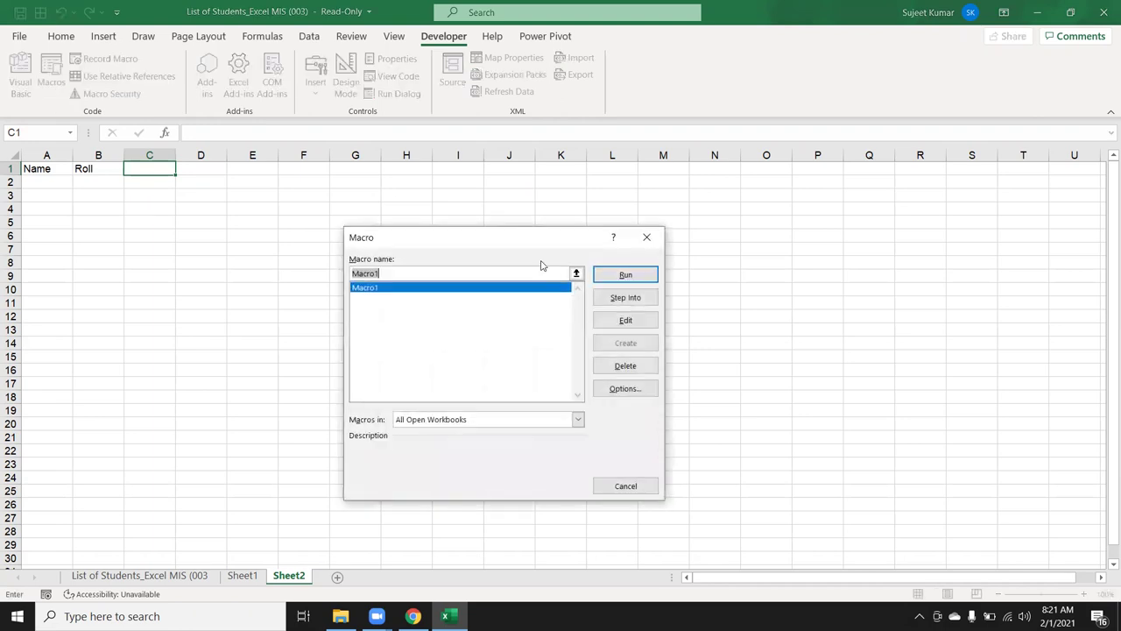
pyautogui.click(625, 319)
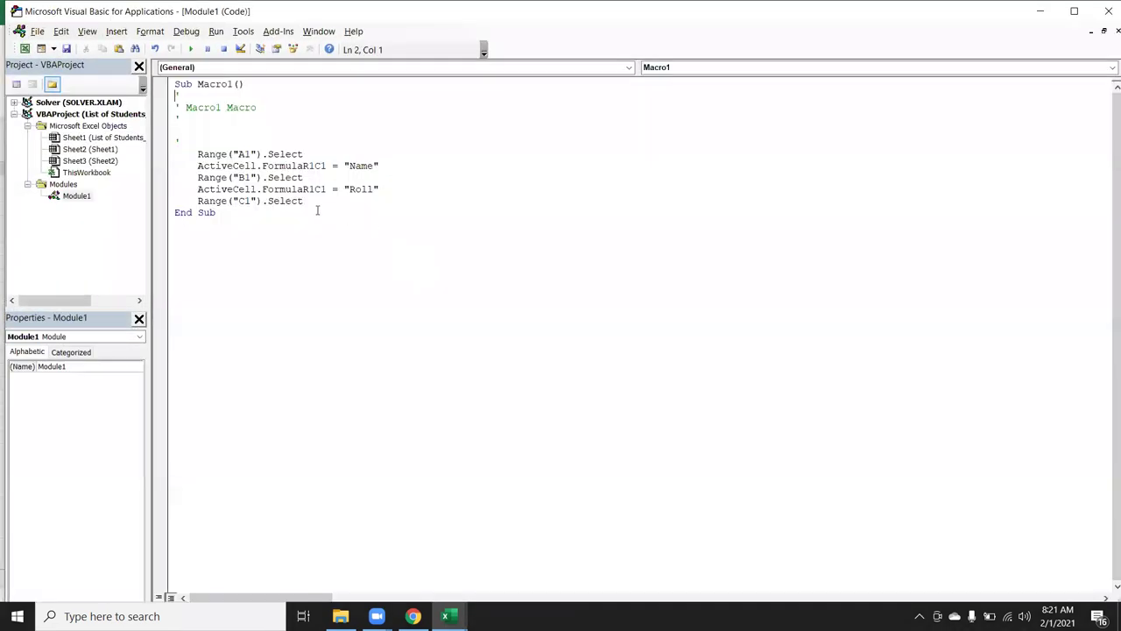
pyautogui.moveTo(216, 213); pyautogui.dragTo(143, 149)
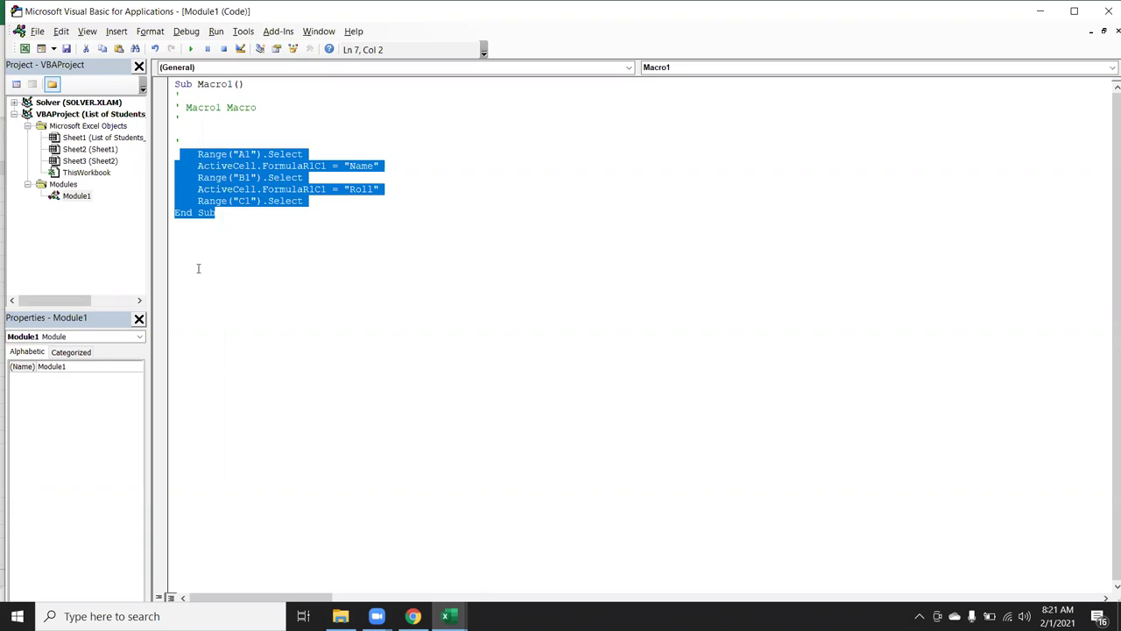
pyautogui.click(166, 277)
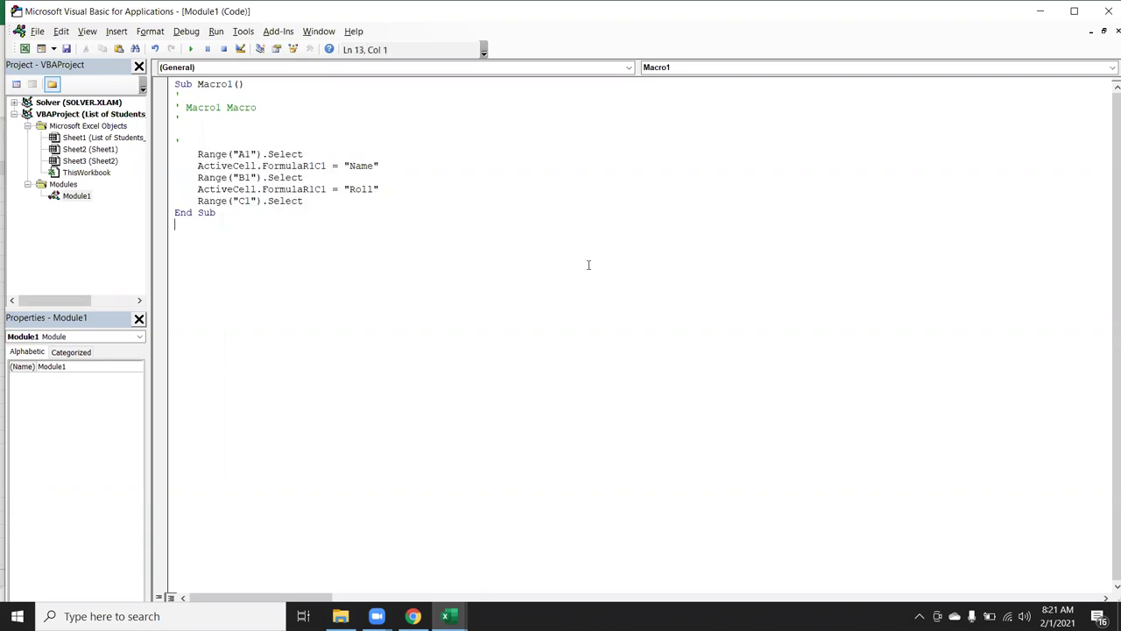
pyautogui.click(1039, 14)
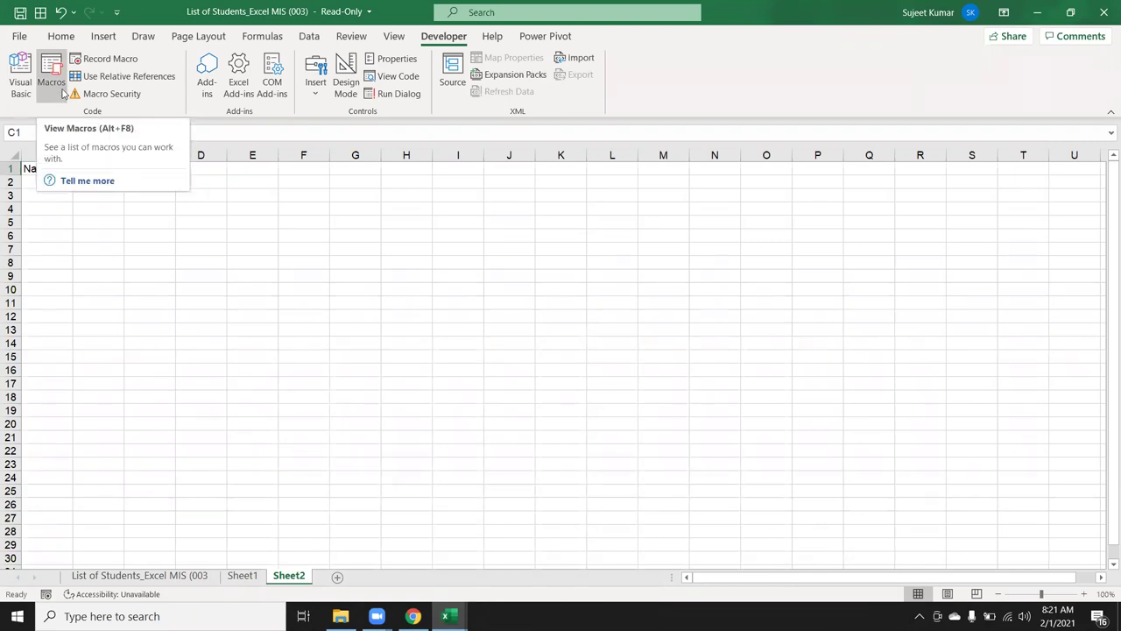
# Step: Starting from cell E6, record Macro2 that makes the Roll heading in B1 bold
pyautogui.click(61, 36)
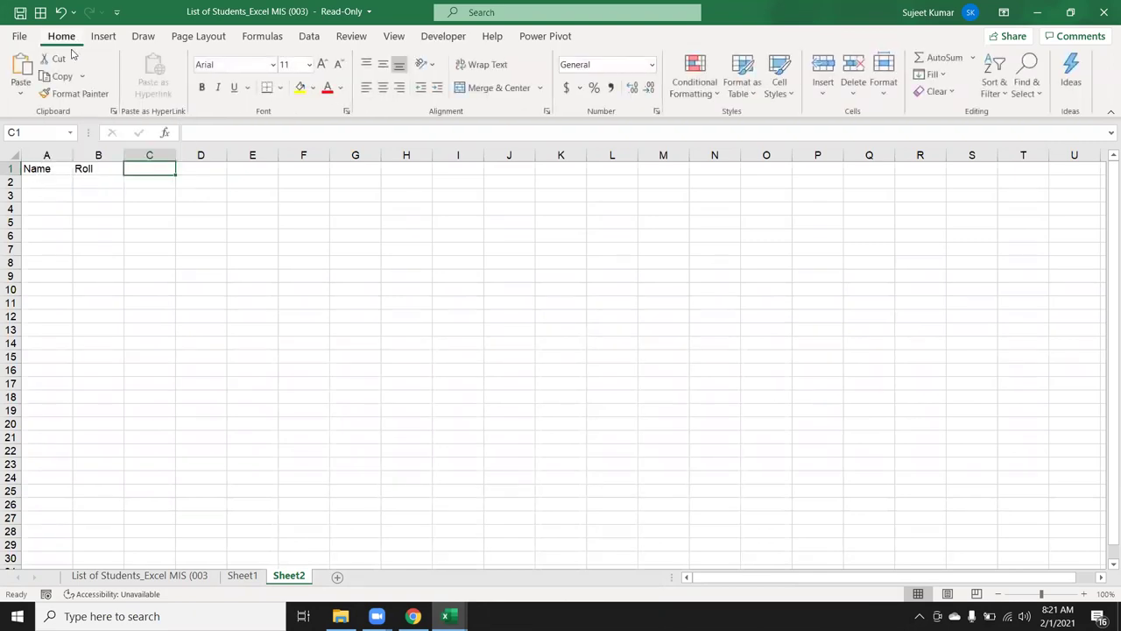
pyautogui.click(263, 235)
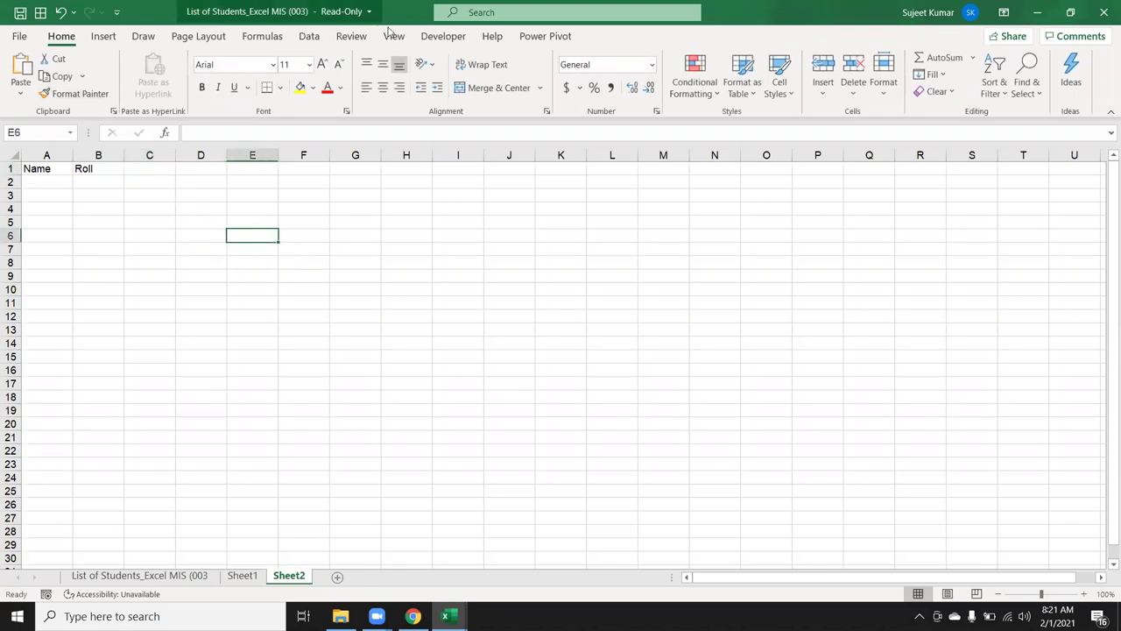
pyautogui.click(45, 594)
pyautogui.click(560, 459)
pyautogui.click(96, 166)
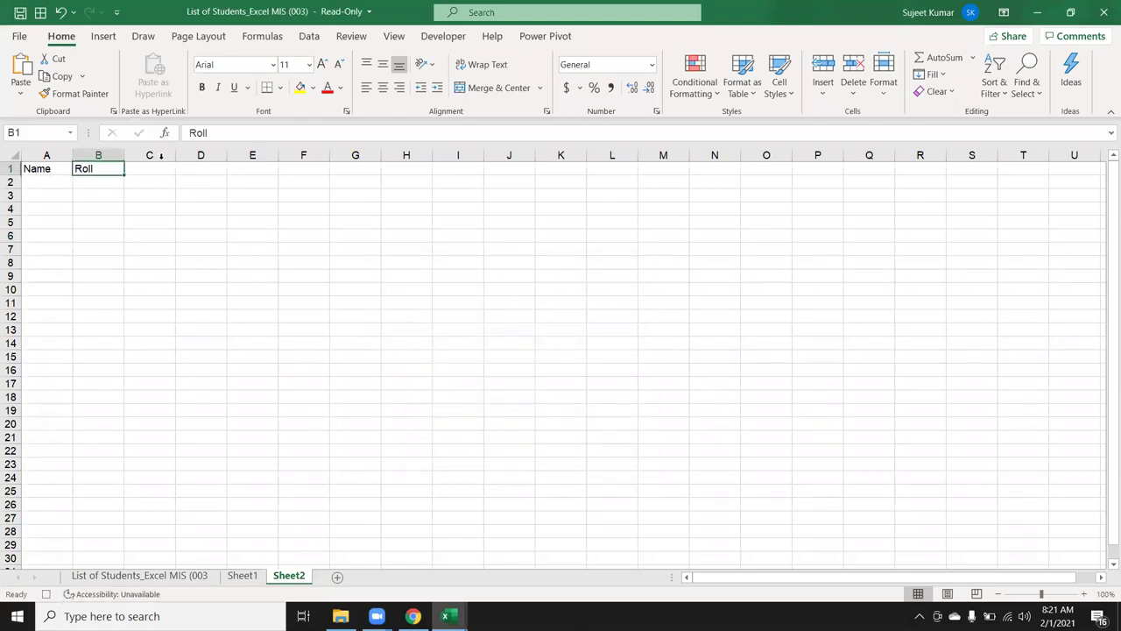
pyautogui.click(202, 88)
pyautogui.click(45, 594)
# Step: Review Macro2's recorded bold instruction in the VBA editor, then minimize the editor
pyautogui.moveTo(447, 616)
pyautogui.click(520, 574)
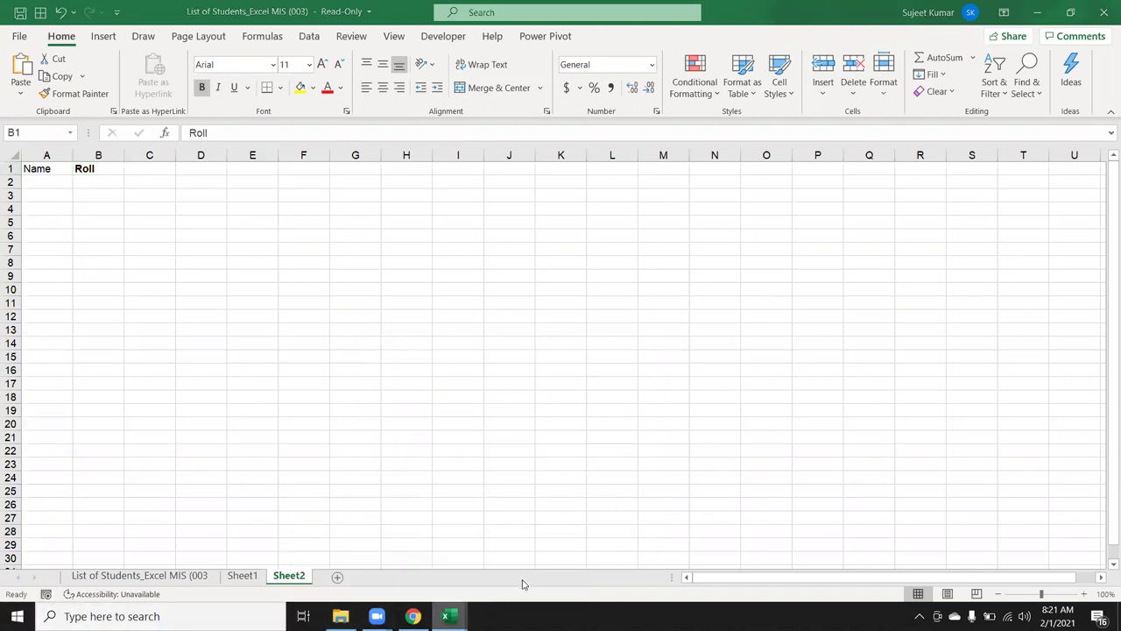
pyautogui.moveTo(356, 313); pyautogui.dragTo(203, 306)
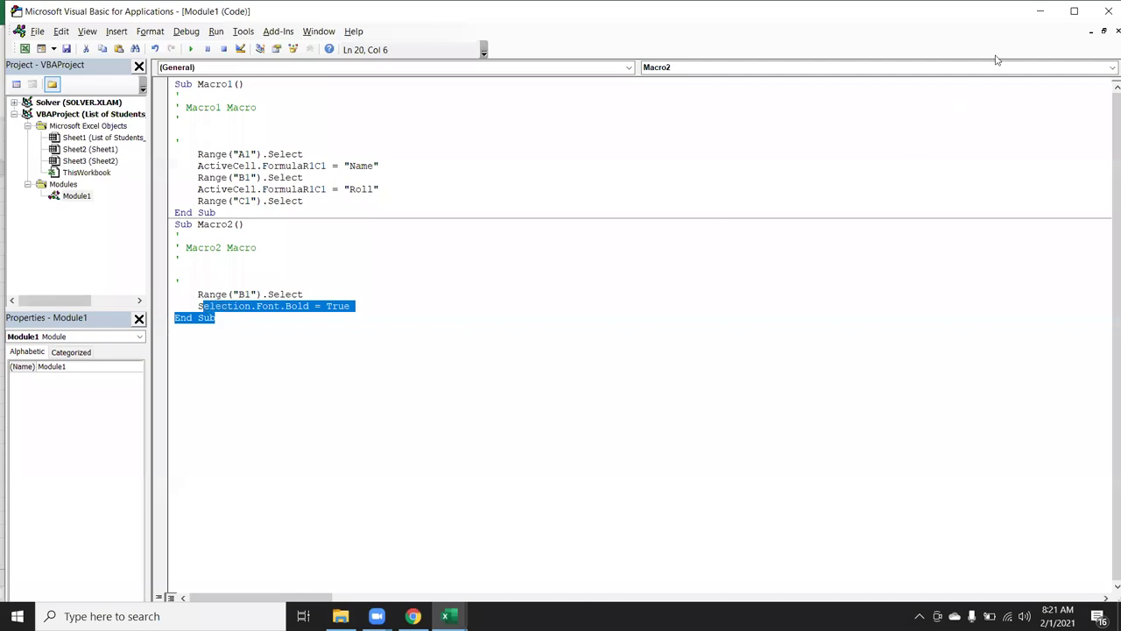
pyautogui.click(1040, 12)
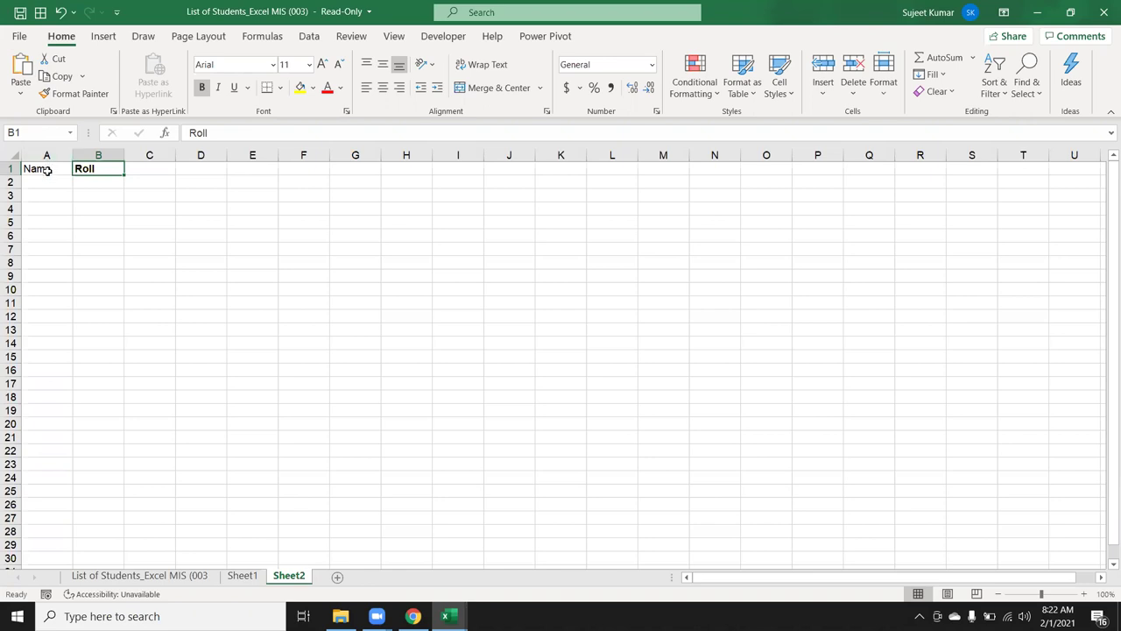
# Step: Clear the Name and Roll headings from A1:B2 and launch the Visual Basic editor
pyautogui.moveTo(48, 170); pyautogui.dragTo(83, 179)
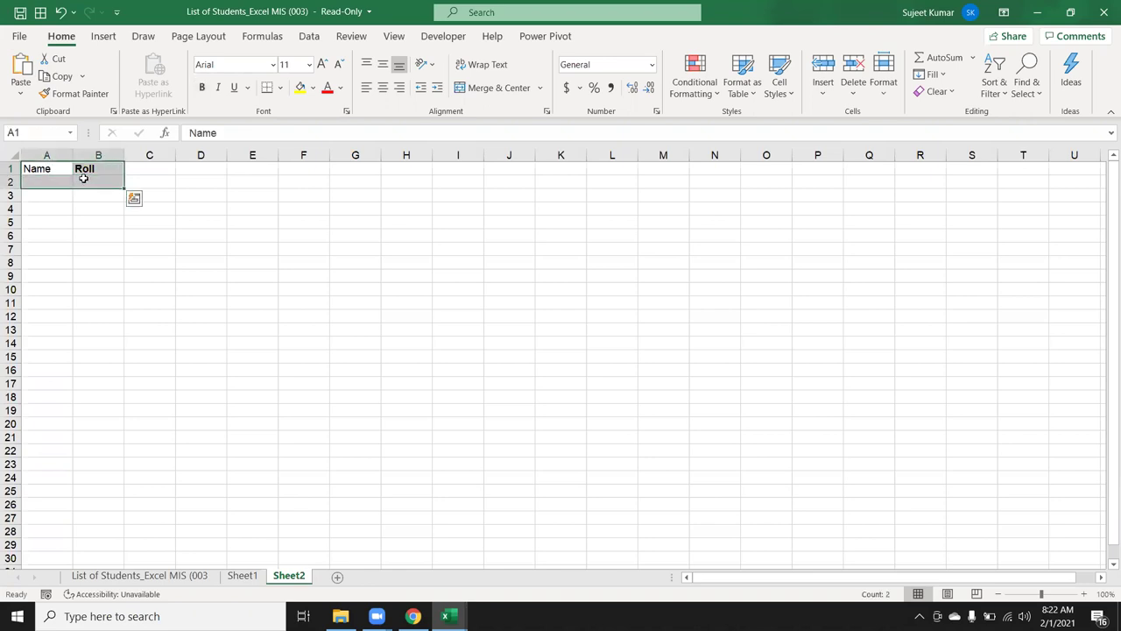
pyautogui.press('Delete')
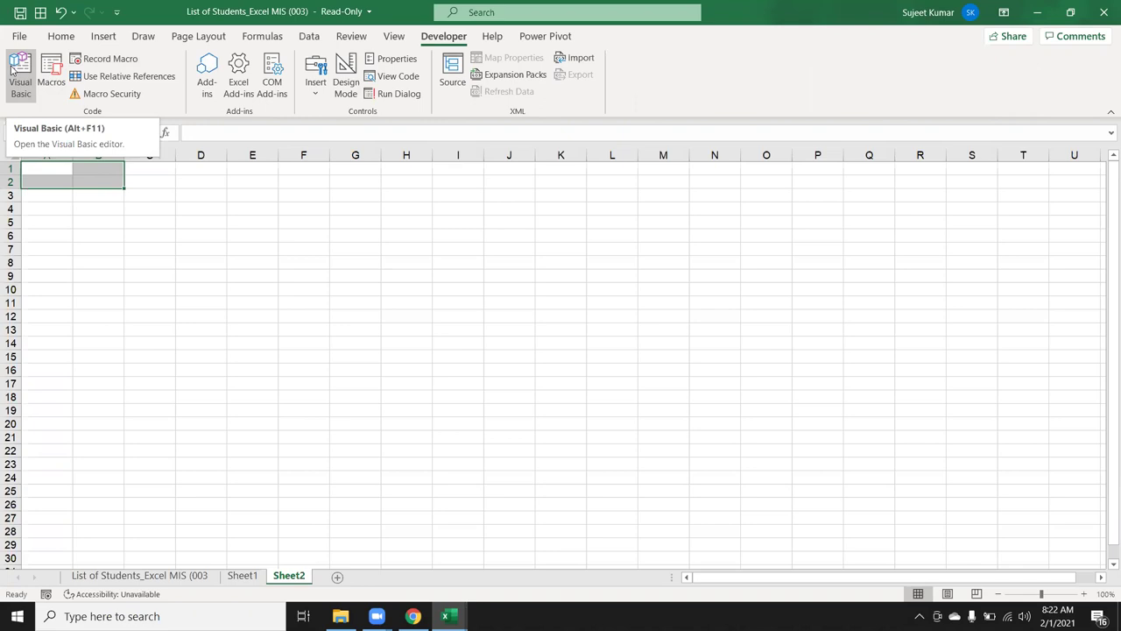
pyautogui.click(12, 70)
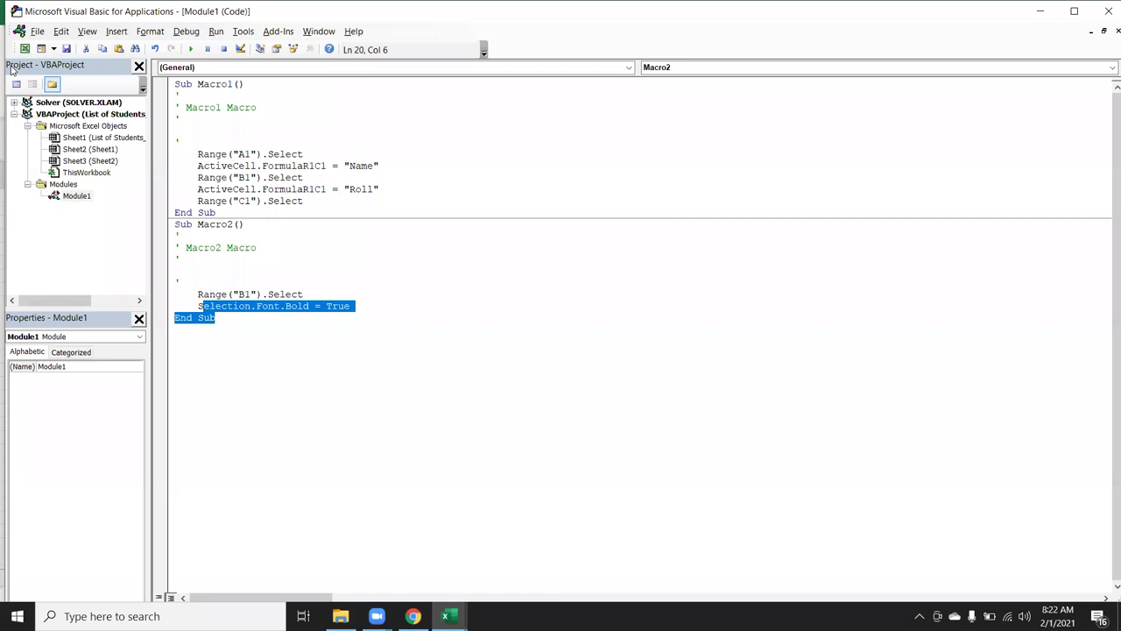
# Step: Delete all the recorded Macro1 and Macro2 code from Module1, leaving it empty
pyautogui.moveTo(313, 365); pyautogui.dragTo(186, 78)
pyautogui.press('Delete')
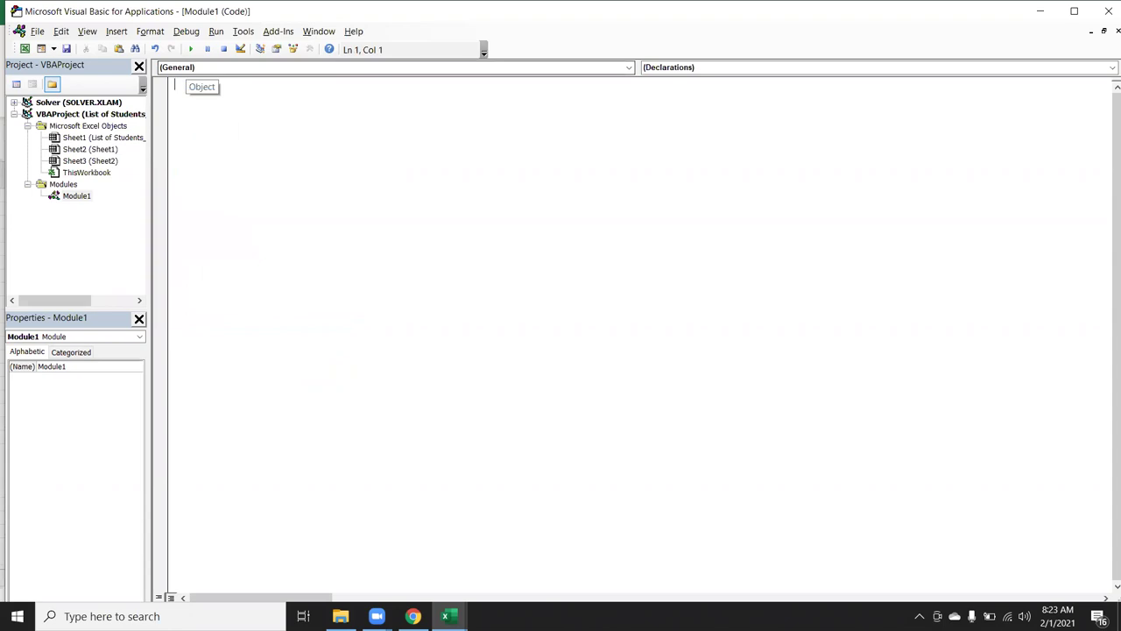
pyautogui.press('Return')
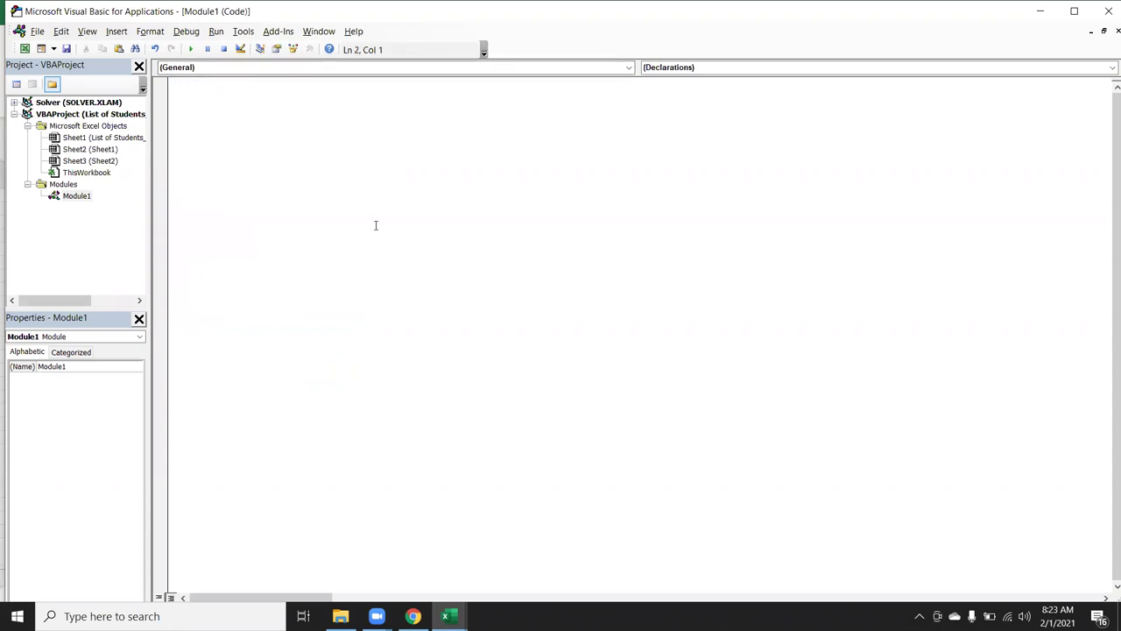
pyautogui.doubleClick(83, 199)
# Step: Collapse the Modules, Microsoft Excel Objects and VBAProject nodes in Project Explorer
pyautogui.click(28, 184)
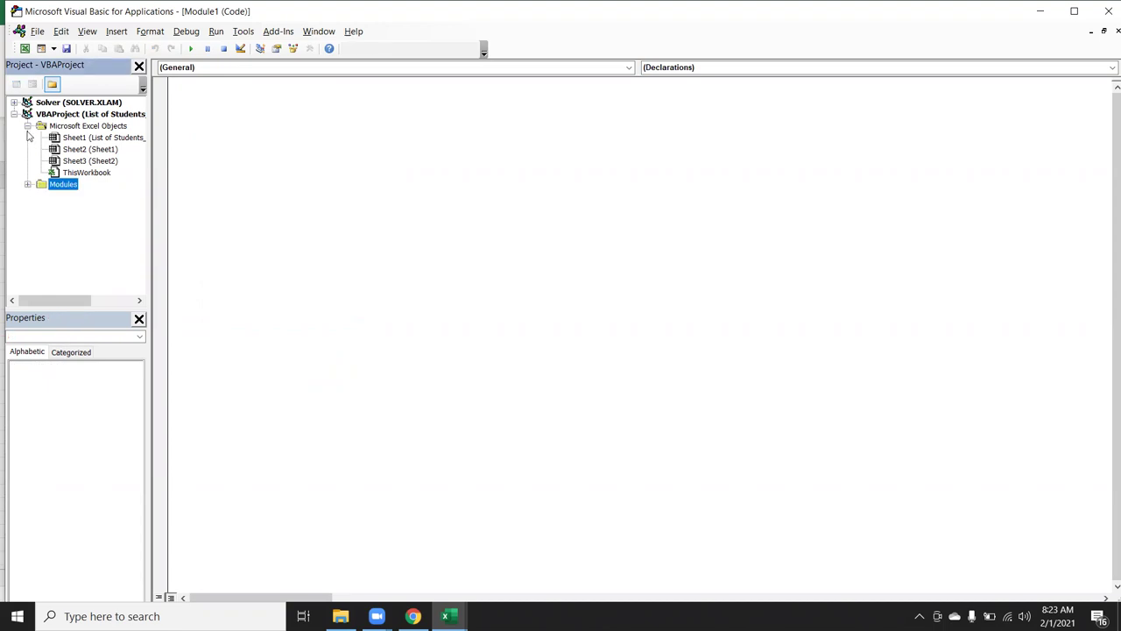
pyautogui.click(27, 127)
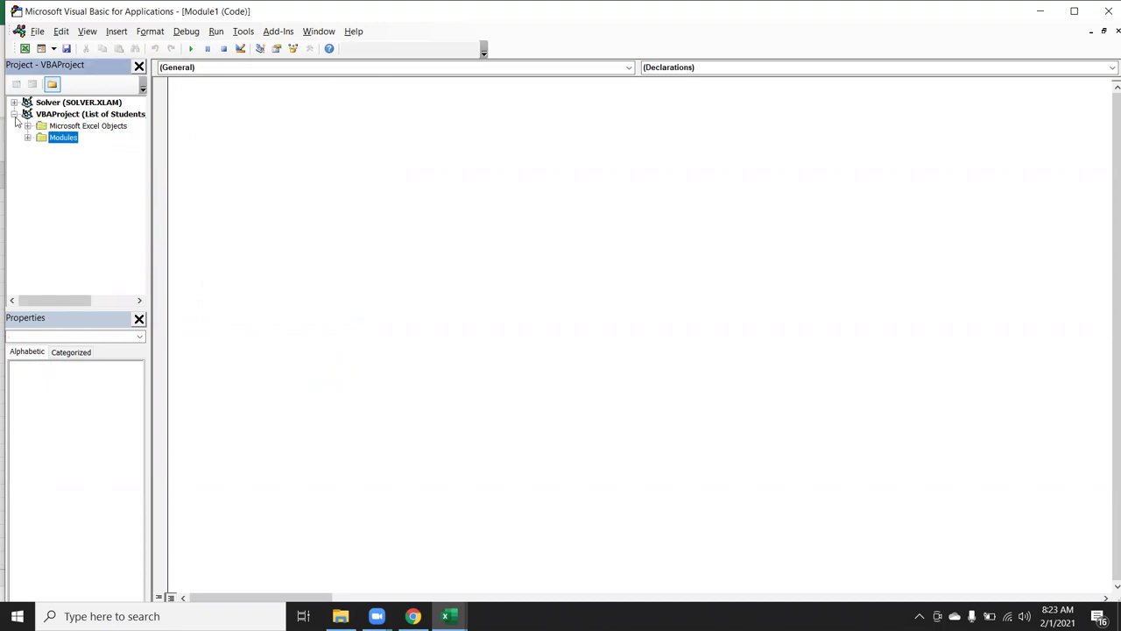
pyautogui.click(15, 116)
pyautogui.click(14, 116)
pyautogui.click(15, 116)
pyautogui.click(14, 116)
pyautogui.click(15, 116)
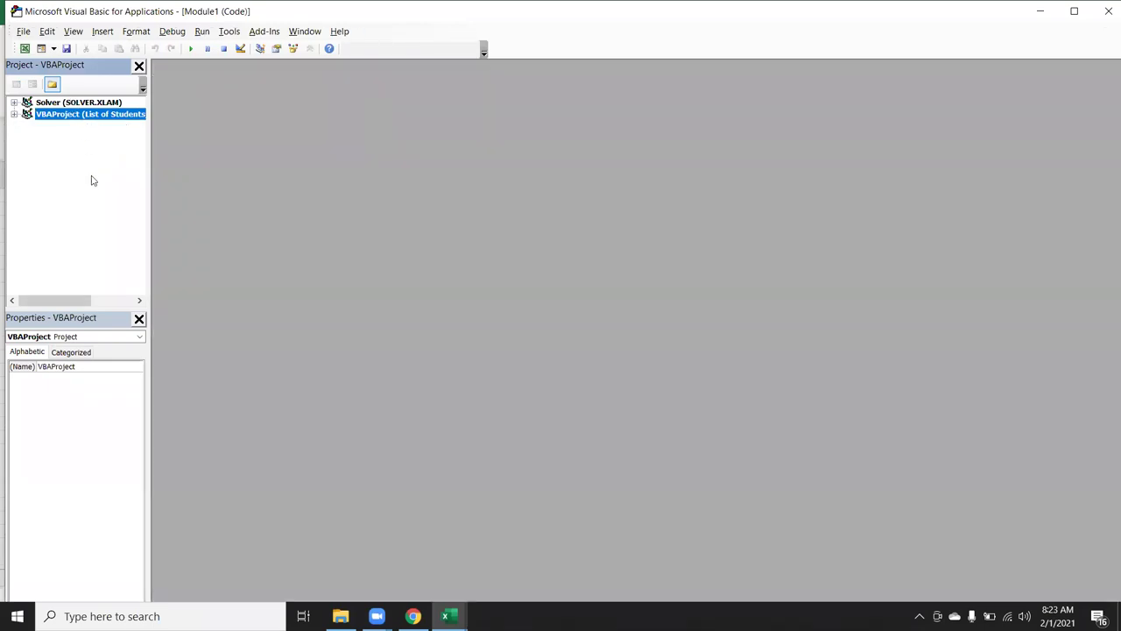
pyautogui.click(448, 616)
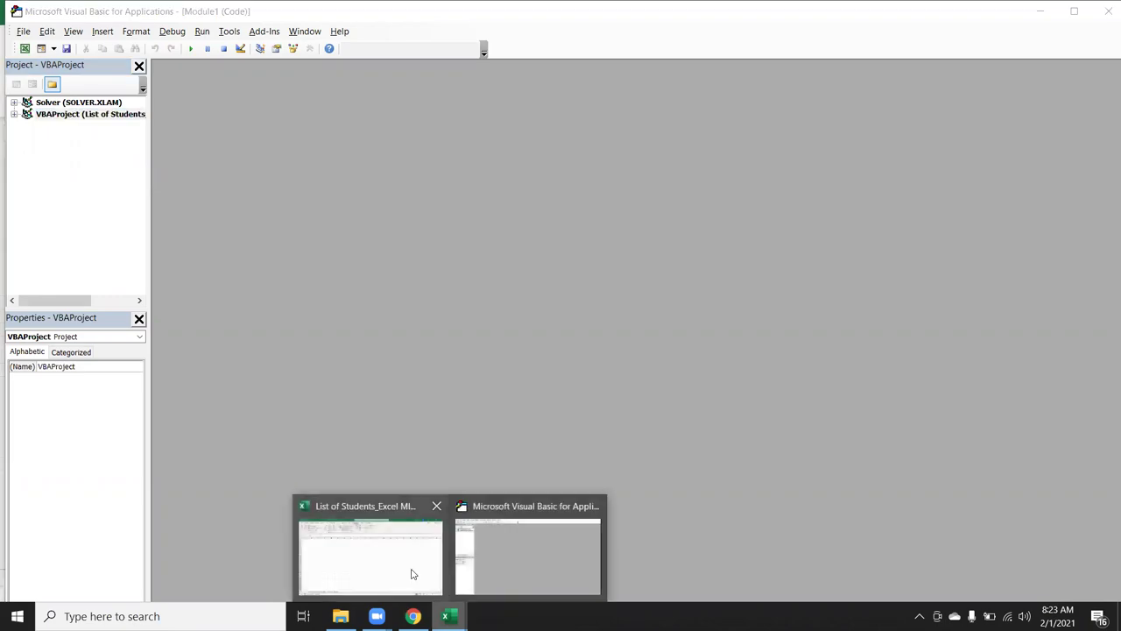
# Step: Create a new blank workbook Book1 and switch to the VBA editor
pyautogui.click(412, 574)
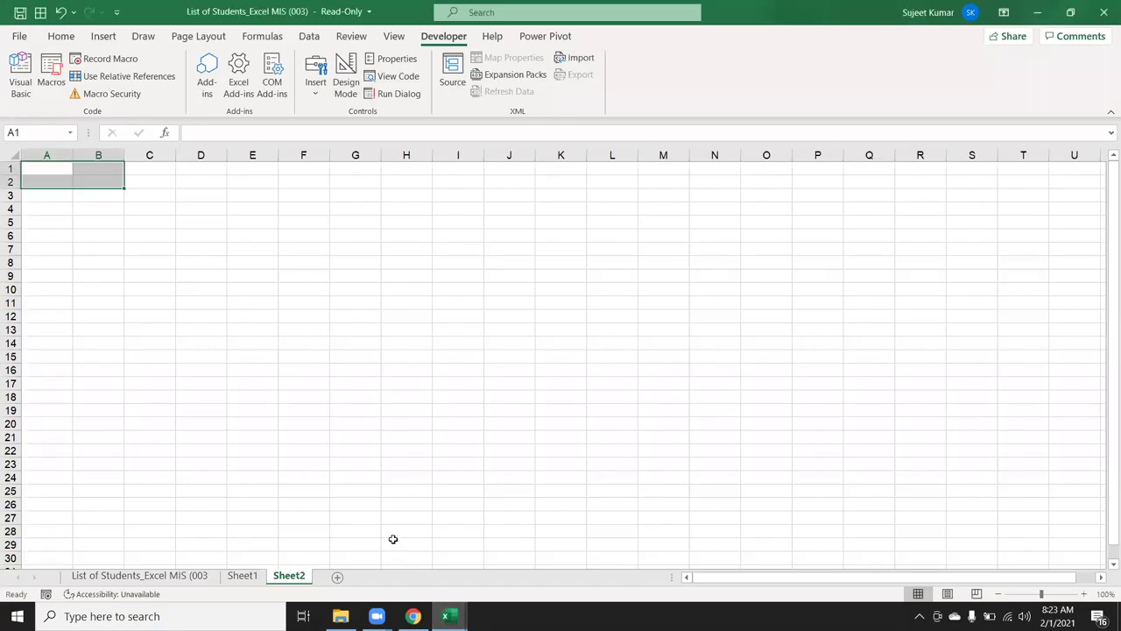
pyautogui.hotkey('ctrl', 'Tab')
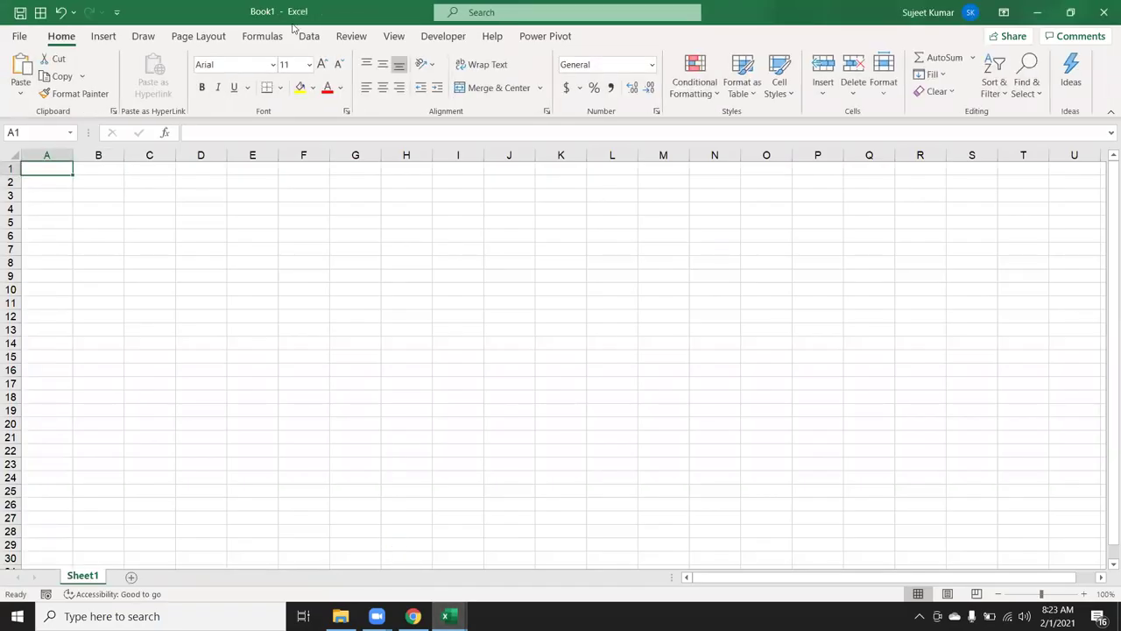
pyautogui.hotkey('ctrl', 'Tab')
pyautogui.moveTo(446, 616)
pyautogui.click(566, 571)
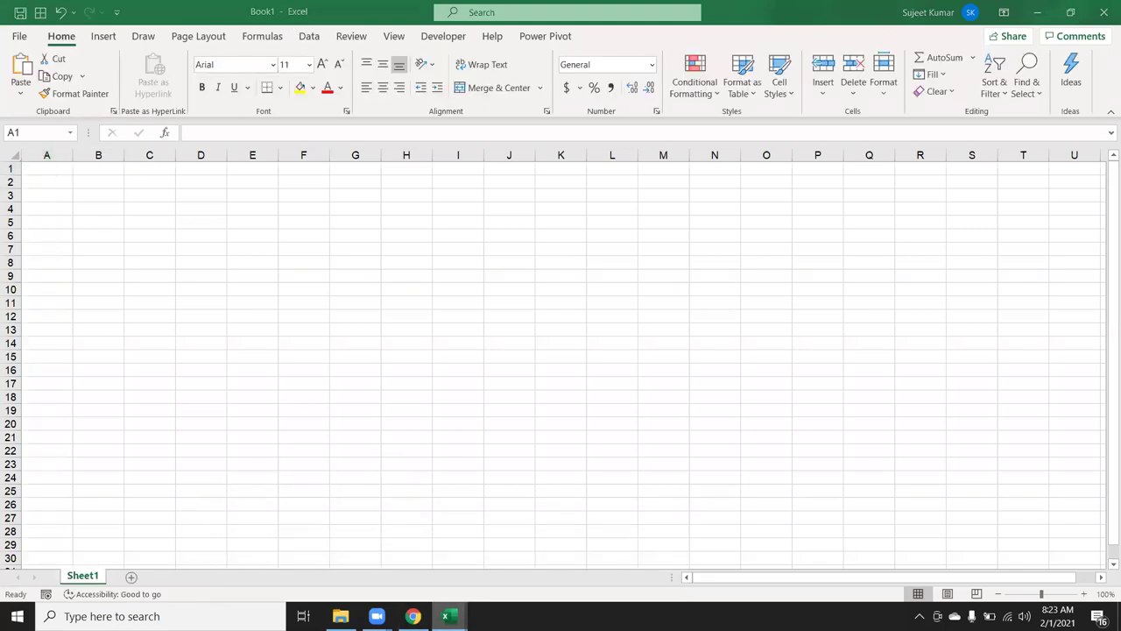
pyautogui.click(471, 580)
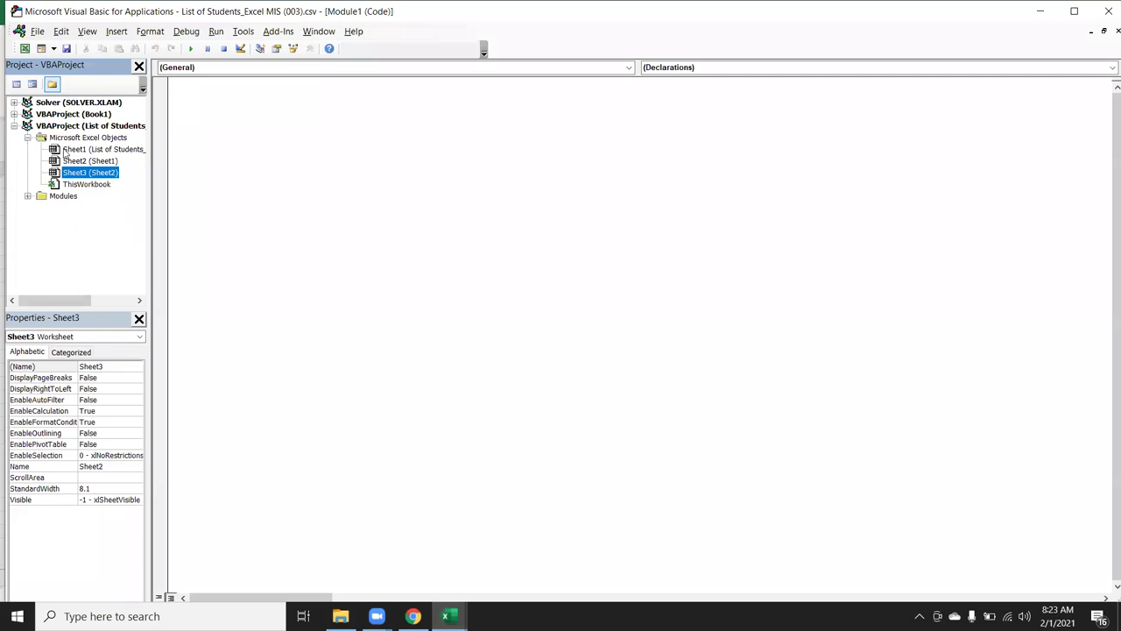
# Step: Expand Book1's project and collapse the List of Students project in Project Explorer
pyautogui.click(15, 115)
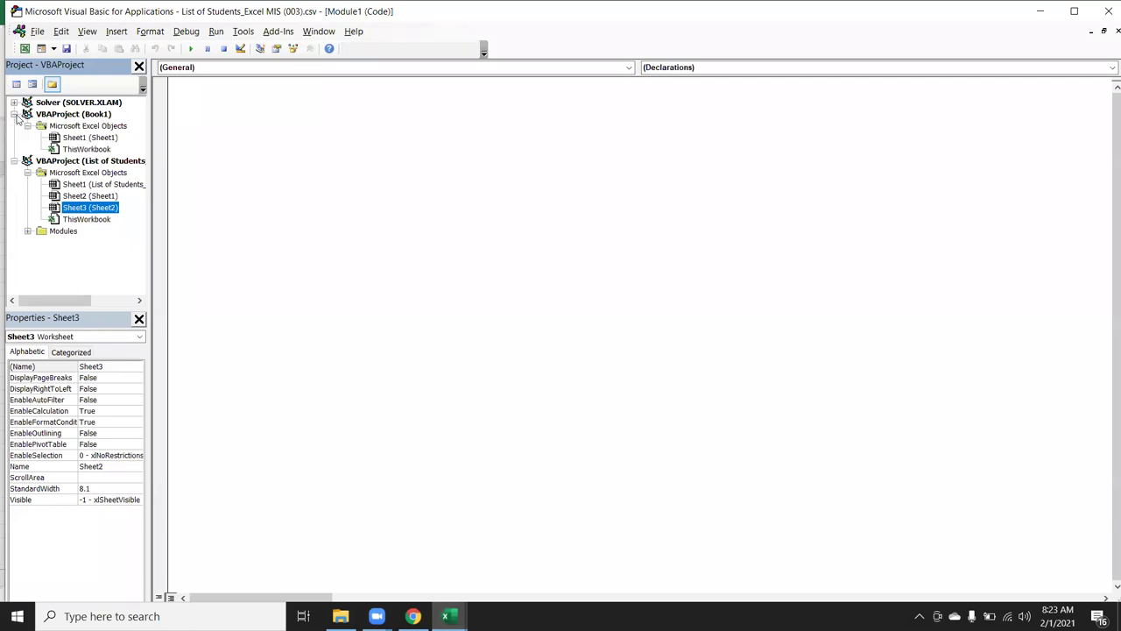
pyautogui.click(15, 115)
pyautogui.click(15, 126)
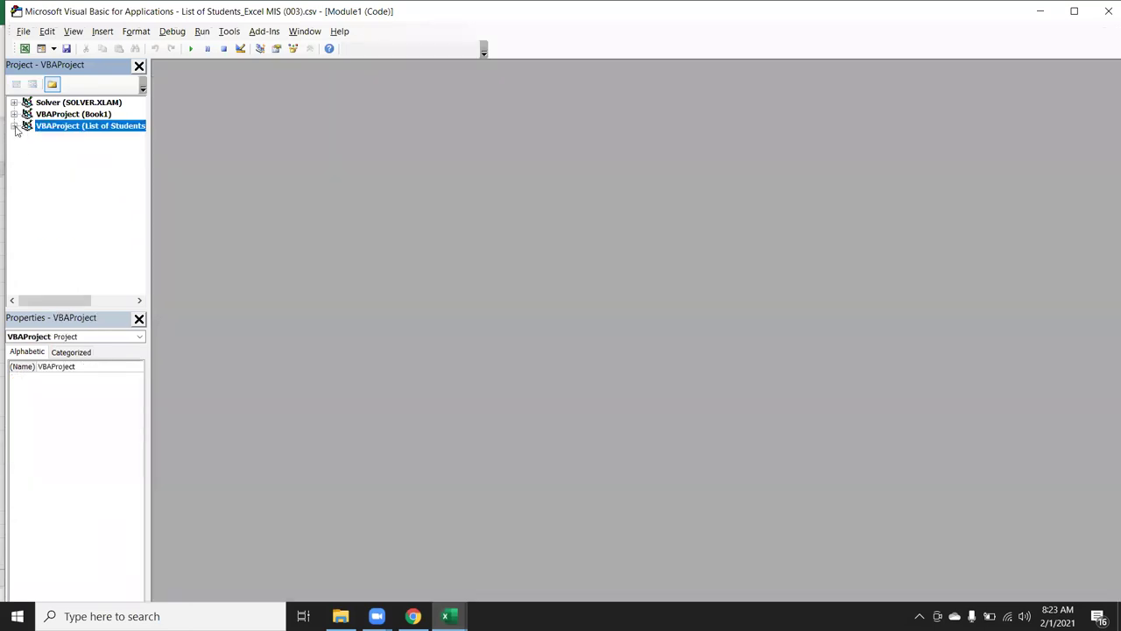
pyautogui.click(15, 115)
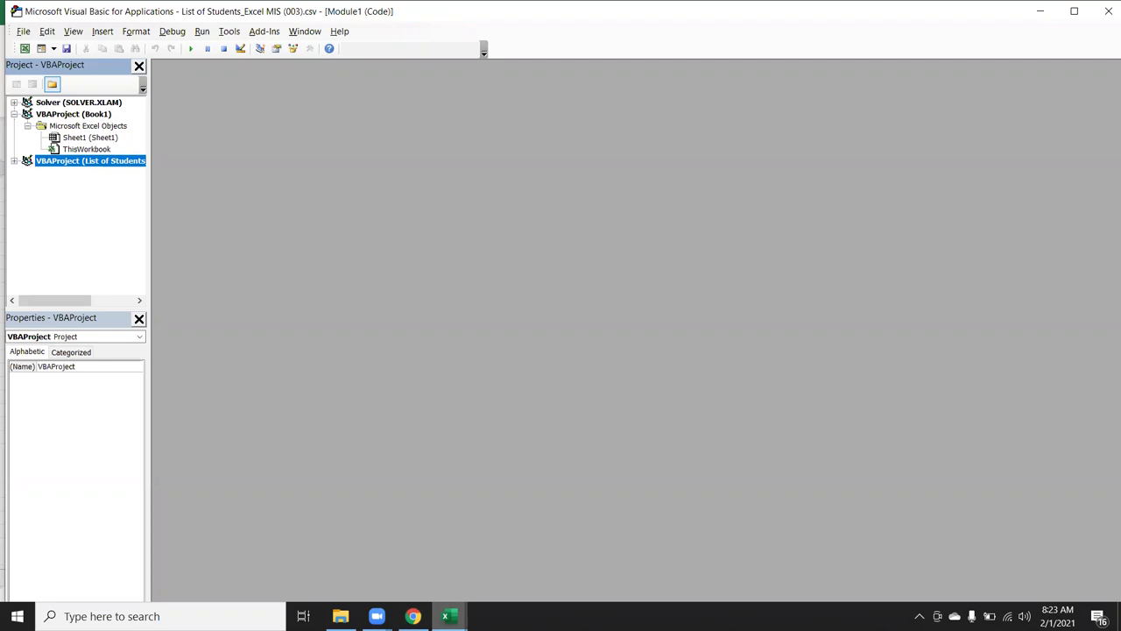
# Step: Add Sheet2 and Sheet3 to Book1, then return to the VBA editor with Alt+F11
pyautogui.click(450, 616)
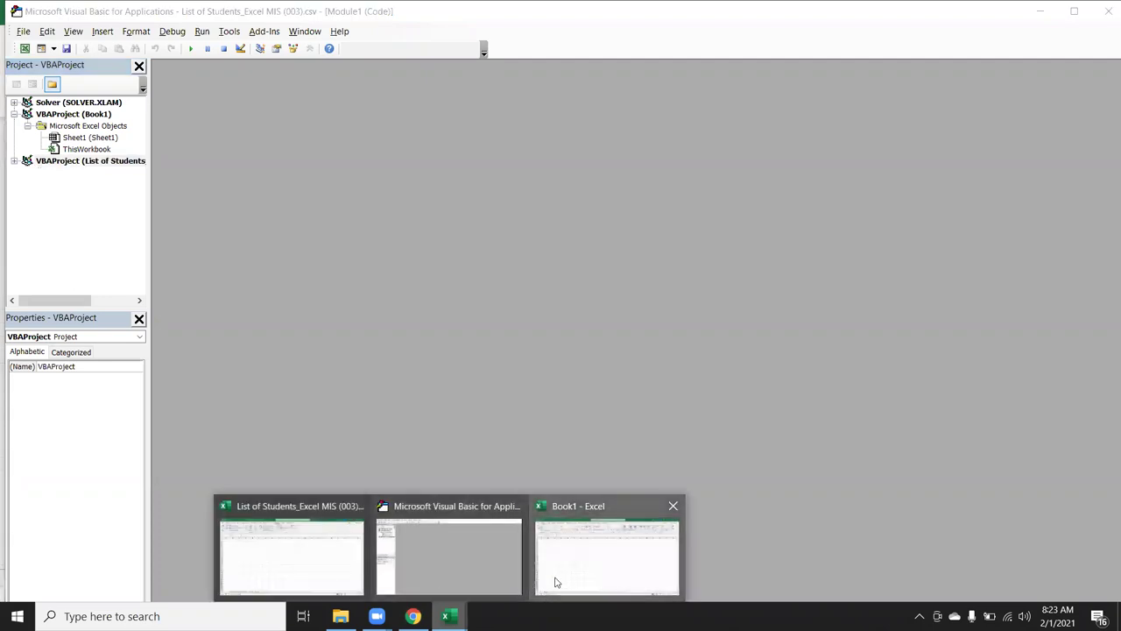
pyautogui.click(558, 589)
pyautogui.click(176, 578)
pyautogui.click(176, 579)
pyautogui.hotkey('alt', 'F11')
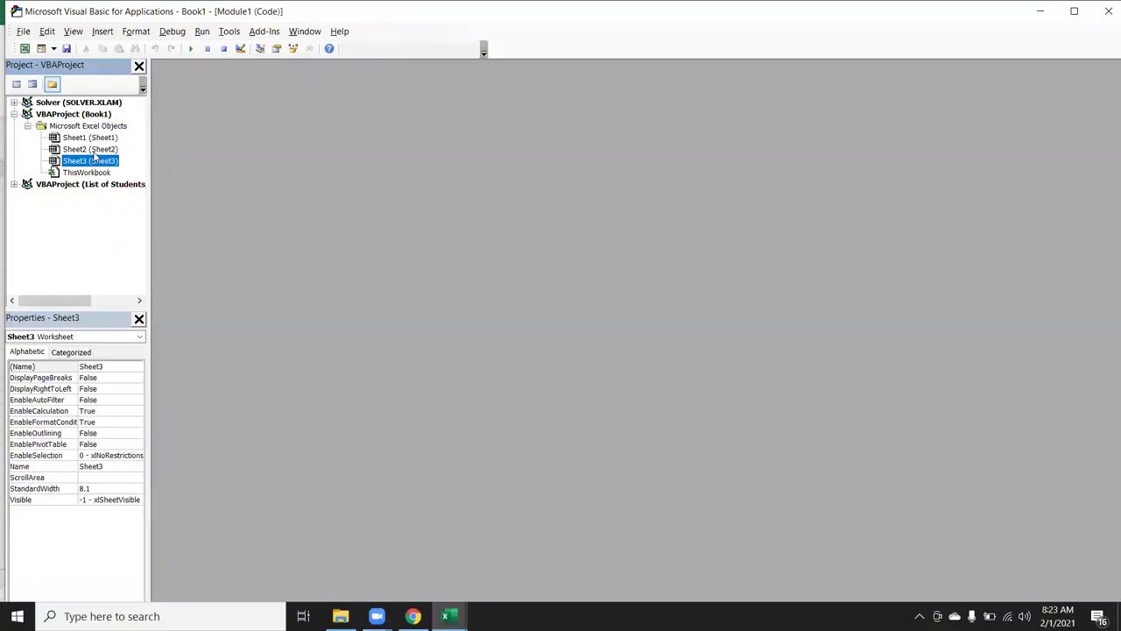
# Step: Open the empty code windows of Book1's Sheet1, Sheet2 and Sheet3, ending on Sheet3
pyautogui.doubleClick(85, 139)
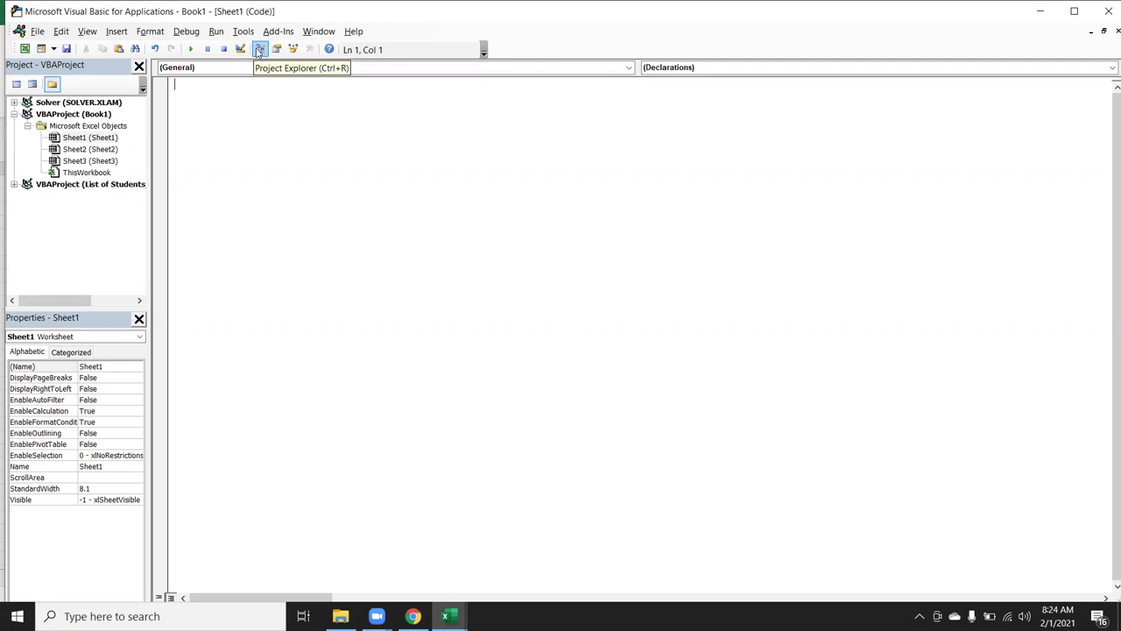
pyautogui.click(87, 32)
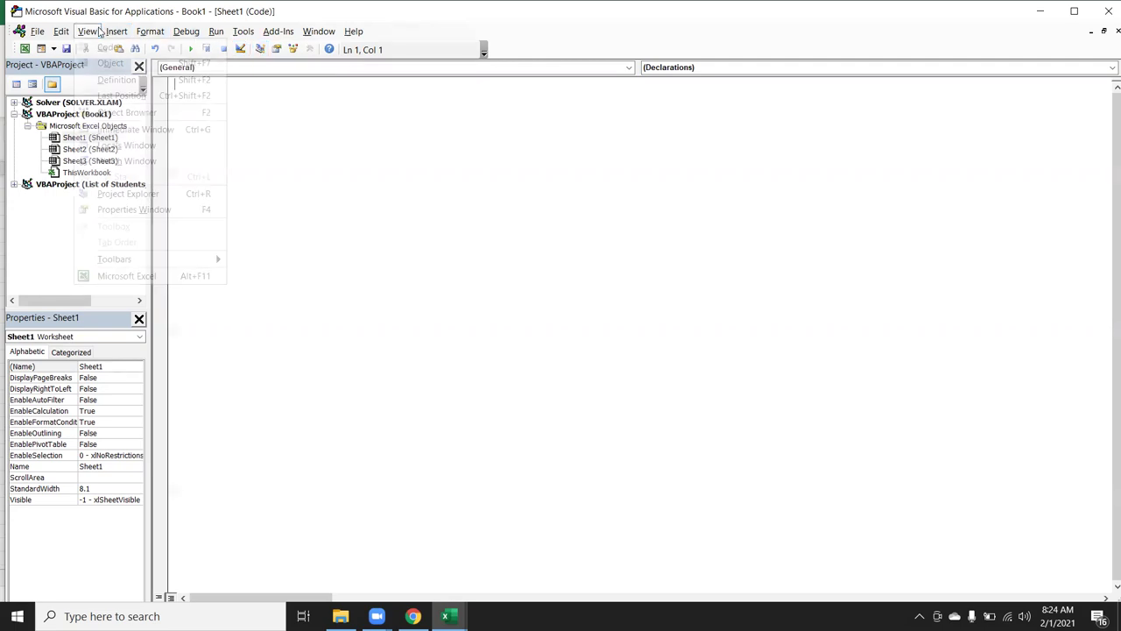
pyautogui.click(131, 209)
pyautogui.click(102, 140)
pyautogui.doubleClick(104, 150)
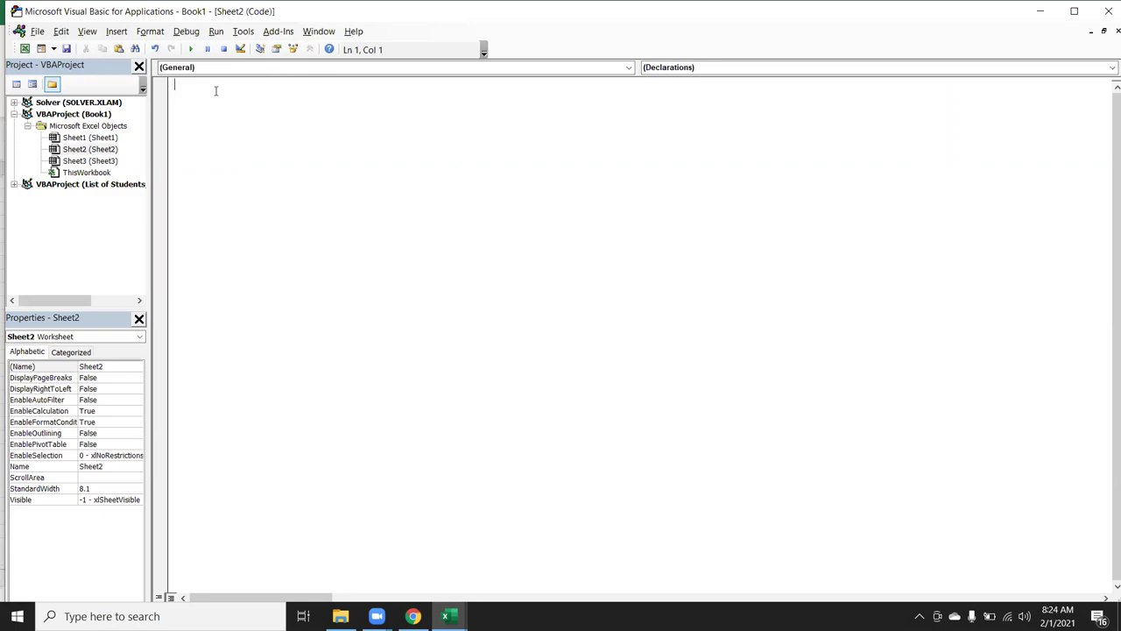
pyautogui.doubleClick(90, 162)
# Step: Write a Sub rr() procedure containing MsgBox "Hi" in Book1's Sheet1 module
pyautogui.doubleClick(111, 138)
pyautogui.write('sub rr')
pyautogui.write('()')
pyautogui.press('Return')
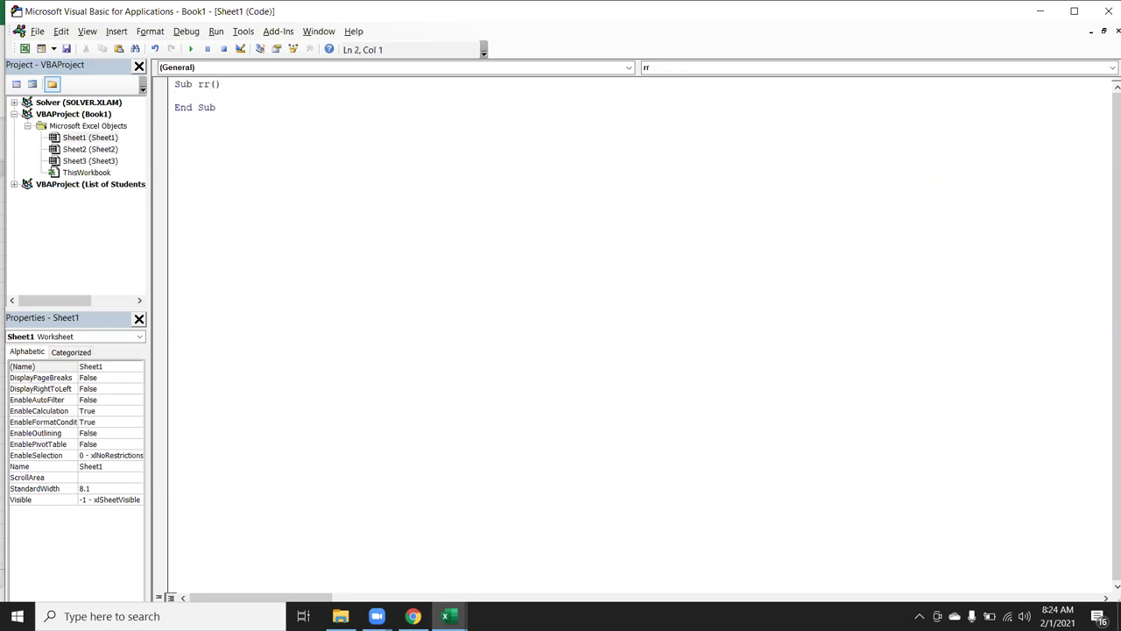
pyautogui.write('t')
pyautogui.press('BackSpace')
pyautogui.write('msgbox "Hi"')
pyautogui.click(210, 151)
# Step: Run the rr macro to display the Hi message, then return to the code editor
pyautogui.click(192, 107)
pyautogui.click(190, 49)
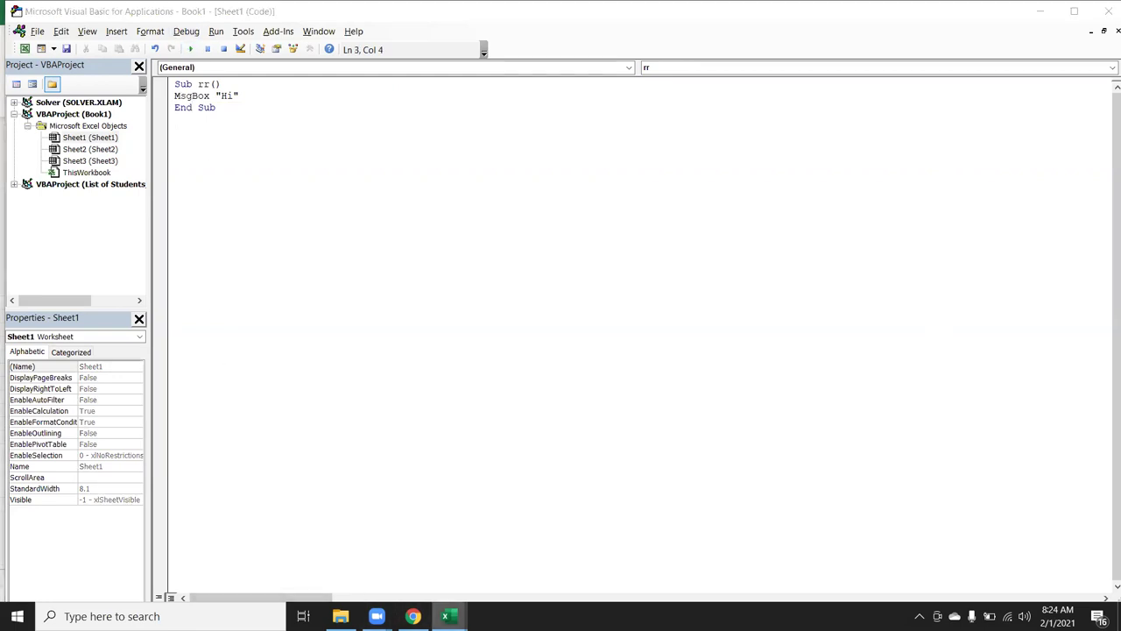
pyautogui.moveTo(449, 616)
pyautogui.click(438, 585)
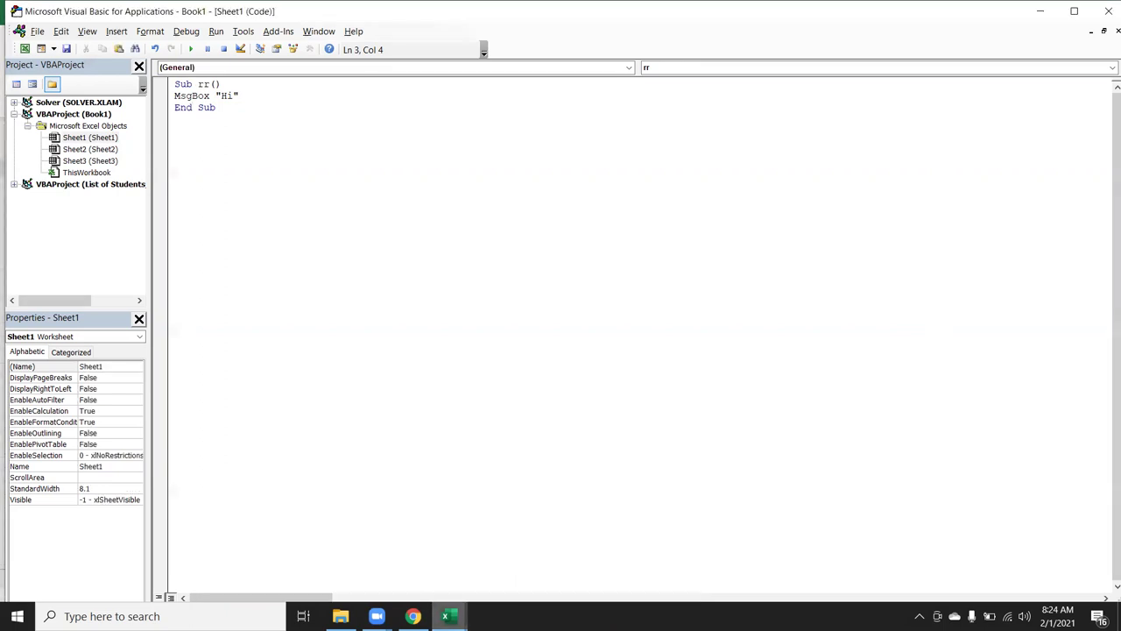
# Step: Delete Sheet2 from the List of Students workbook and show its empty Module1 with Alt+F11
pyautogui.click(315, 583)
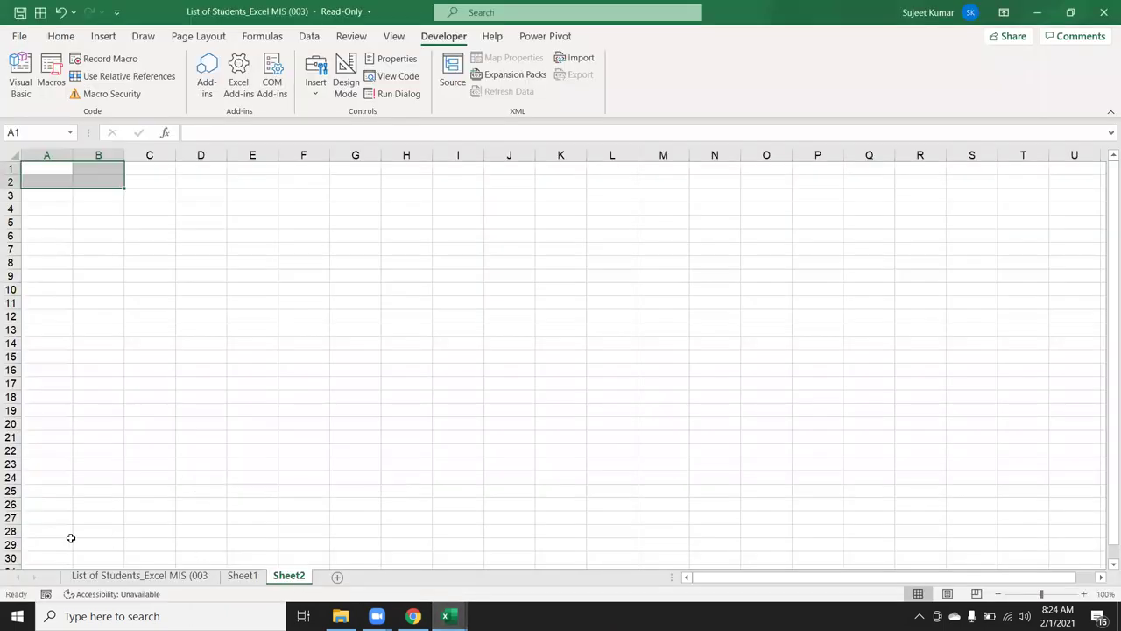
pyautogui.rightClick(285, 580)
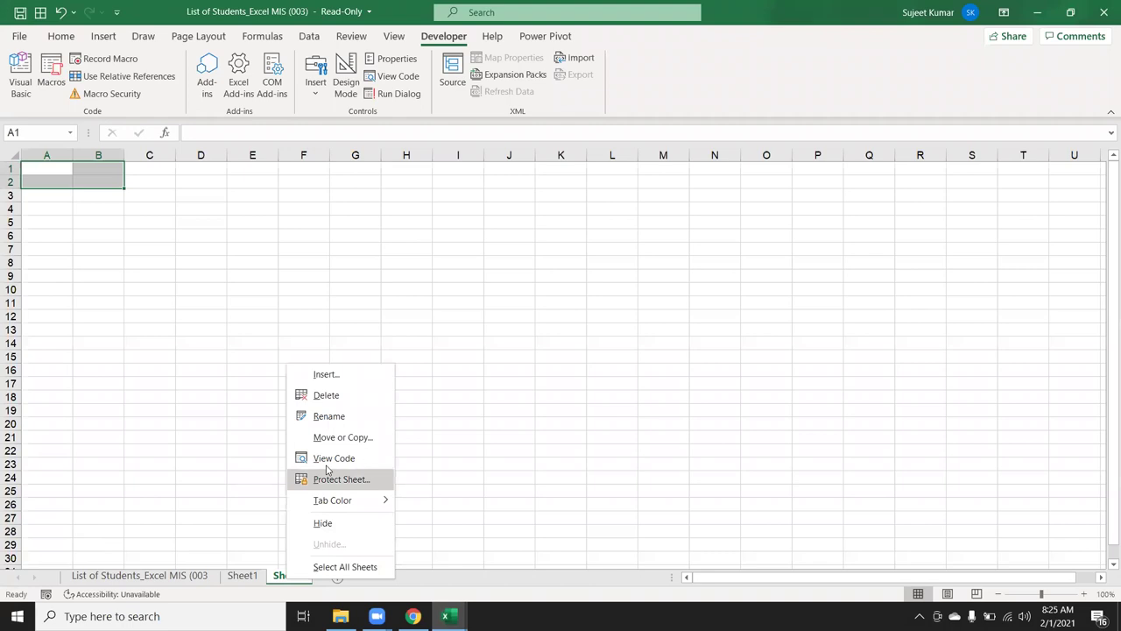
pyautogui.click(336, 401)
pyautogui.click(535, 348)
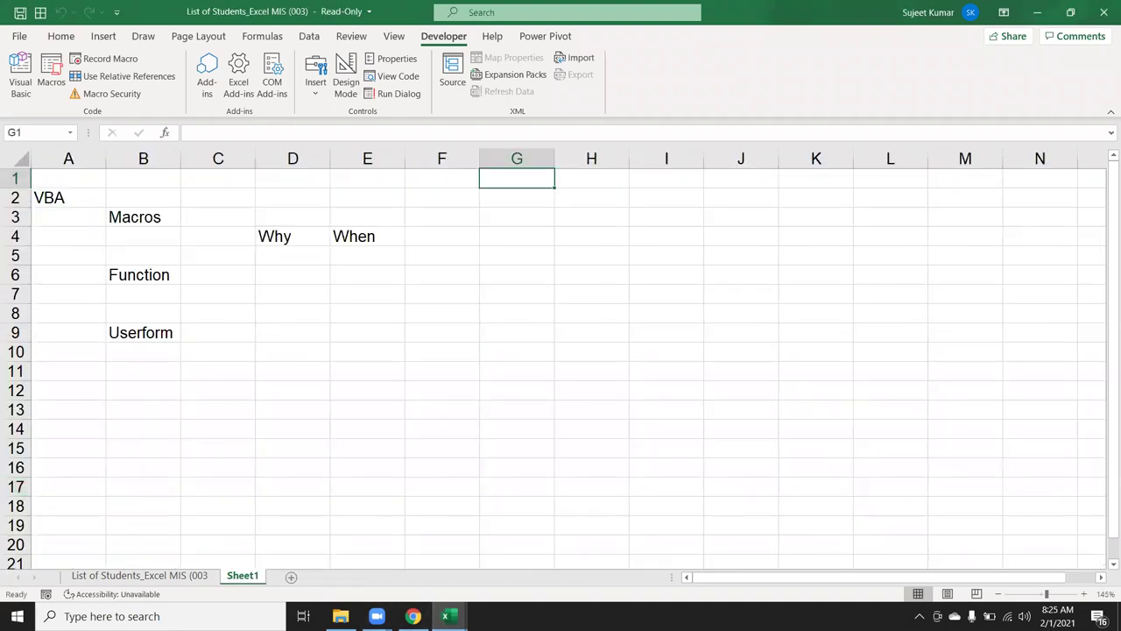
pyautogui.hotkey('alt', 'F11')
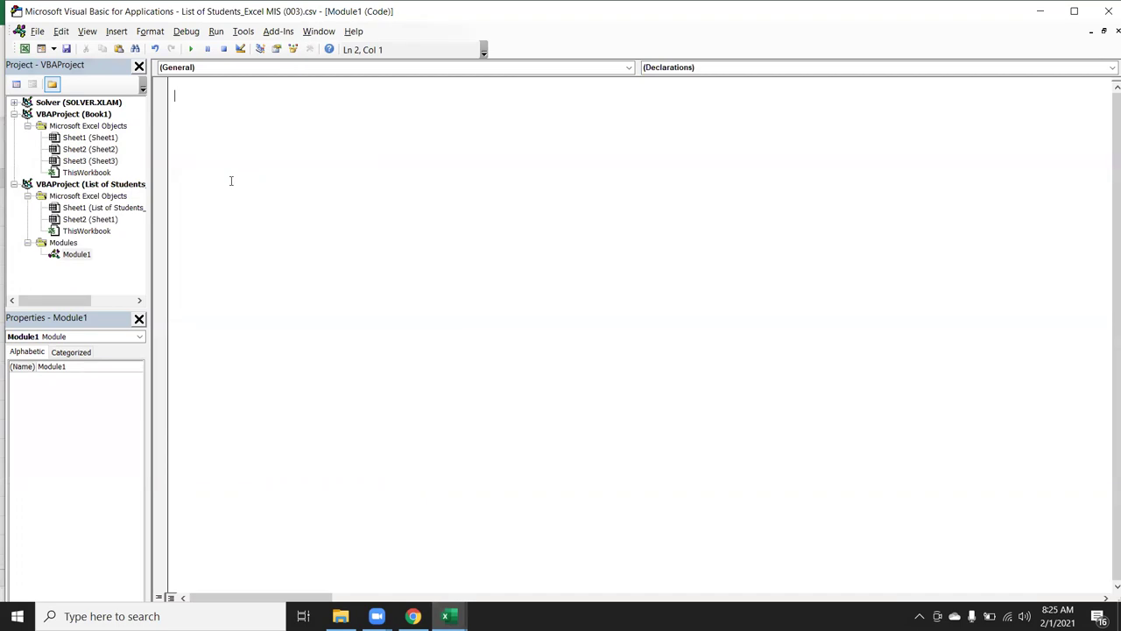
# Step: Reopen Book1's Sheet1 code to confirm the MsgBox "Hi" rr macro, then switch back to Book1
pyautogui.hotkey('alt', 'F11')
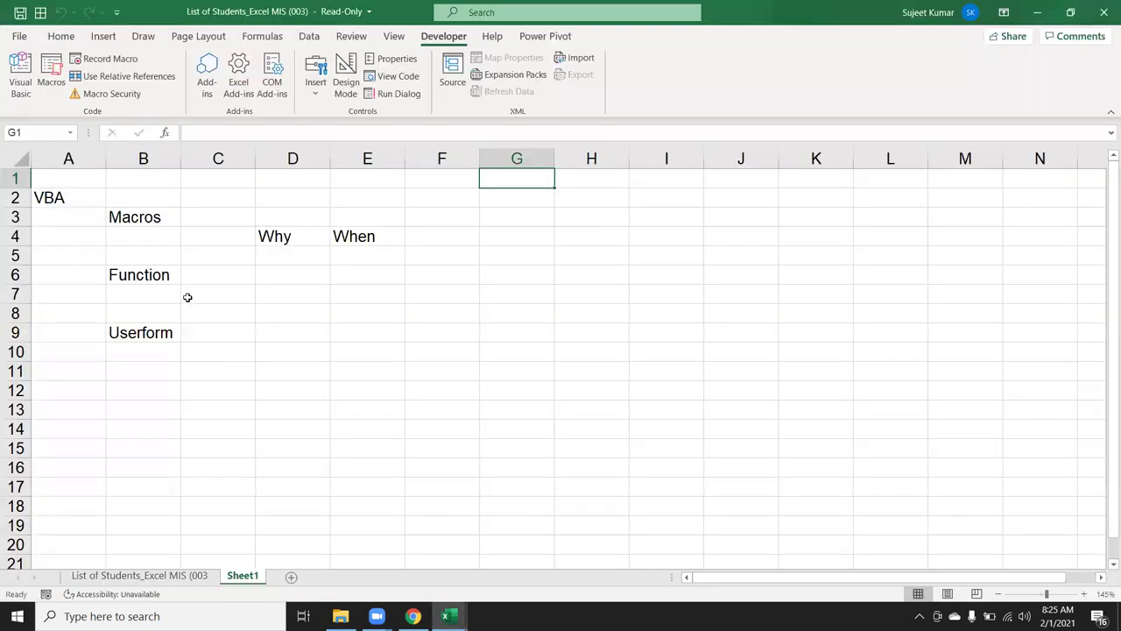
pyautogui.hotkey('alt', 'Tab')
pyautogui.hotkey('alt', 'Tab')
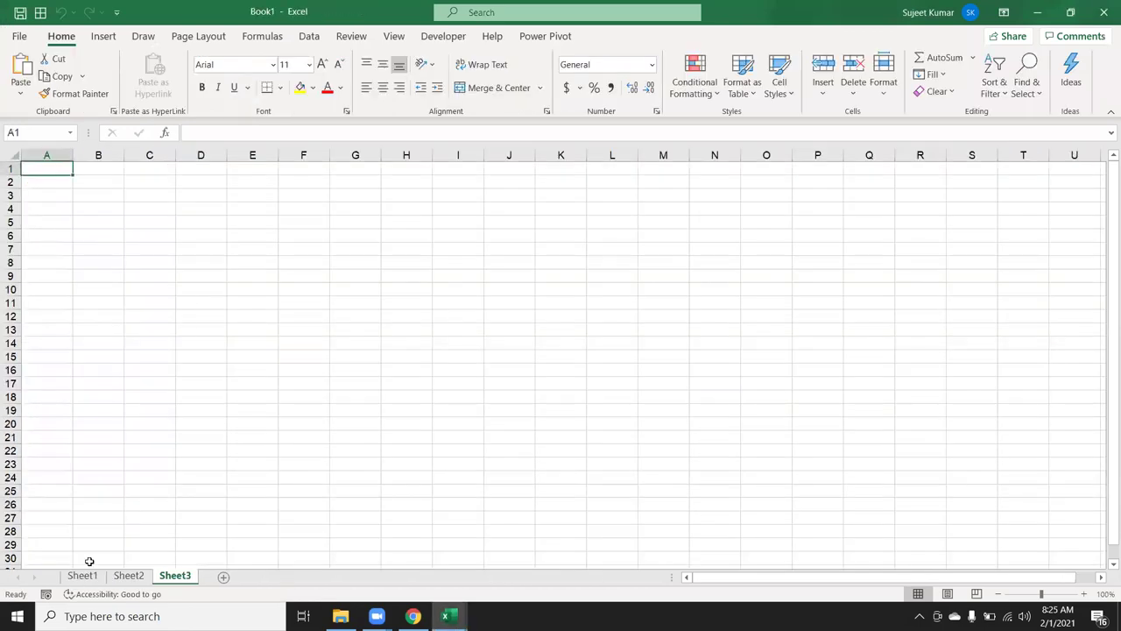
pyautogui.click(94, 576)
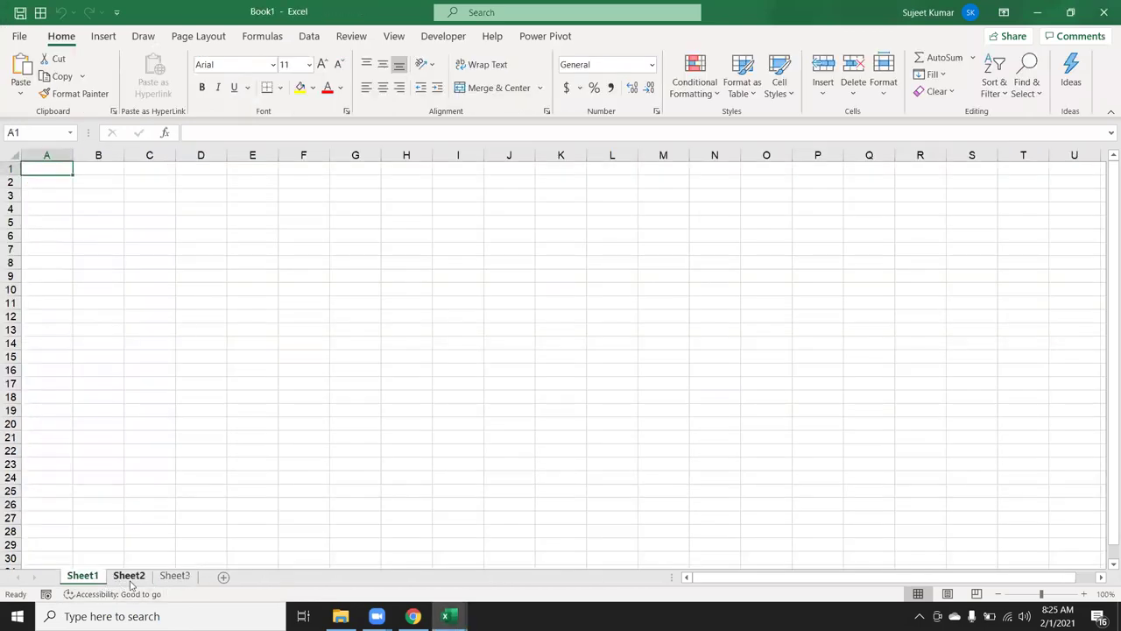
pyautogui.hotkey('alt', 'Tab')
pyautogui.hotkey('alt', 'Tab')
pyautogui.hotkey('alt', 'Tab')
pyautogui.press('Escape')
pyautogui.click(448, 616)
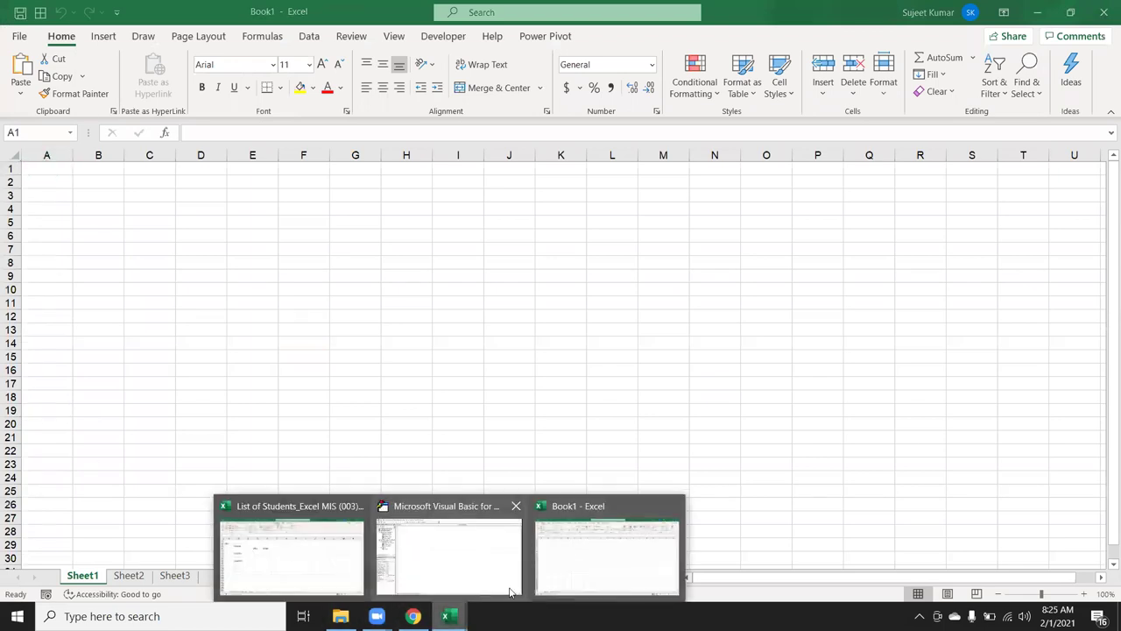
pyautogui.click(404, 581)
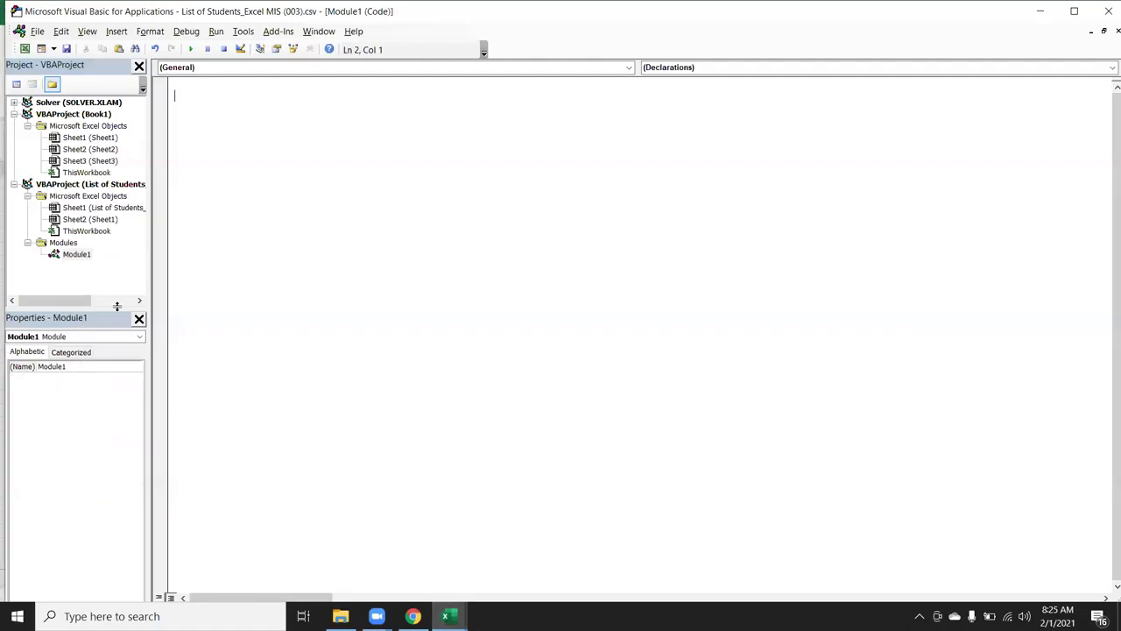
pyautogui.click(95, 220)
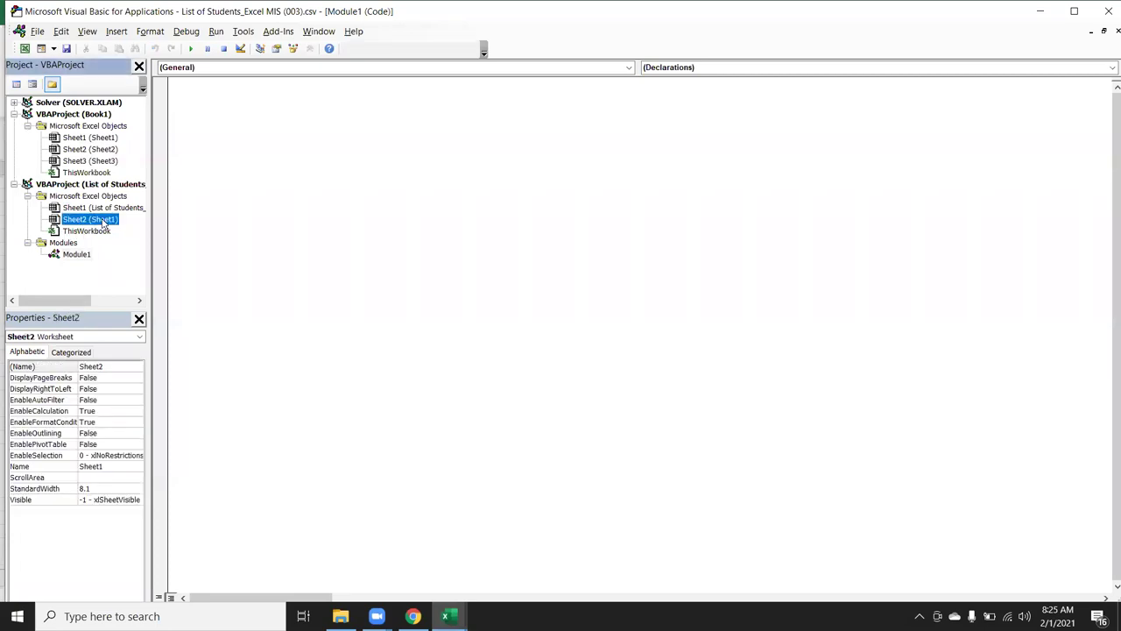
pyautogui.doubleClick(91, 138)
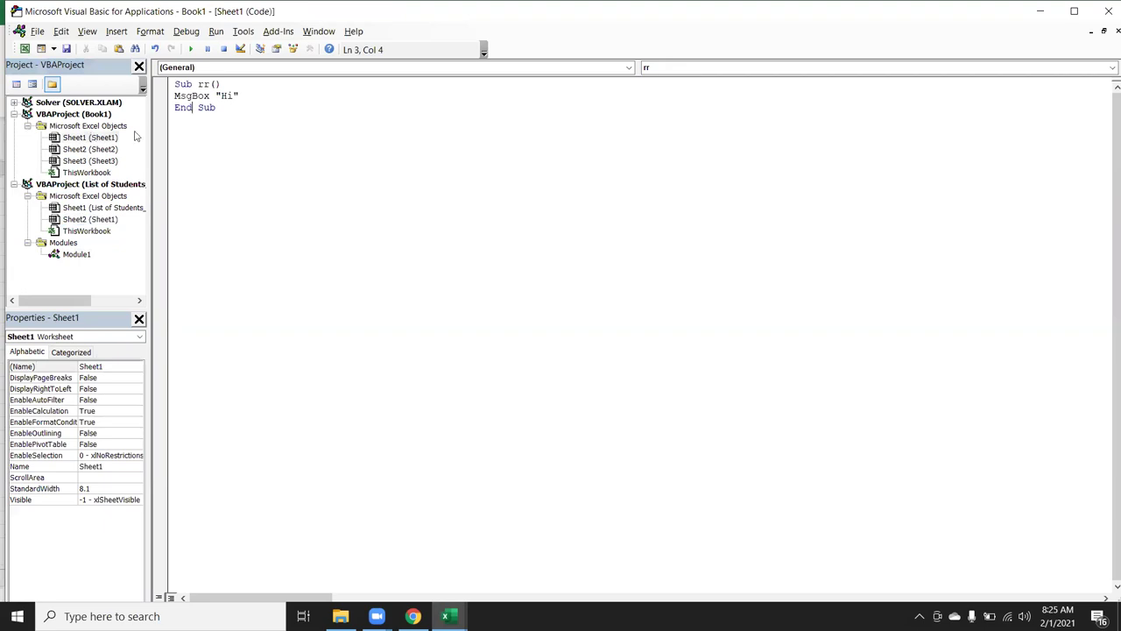
pyautogui.hotkey('alt', 'Tab')
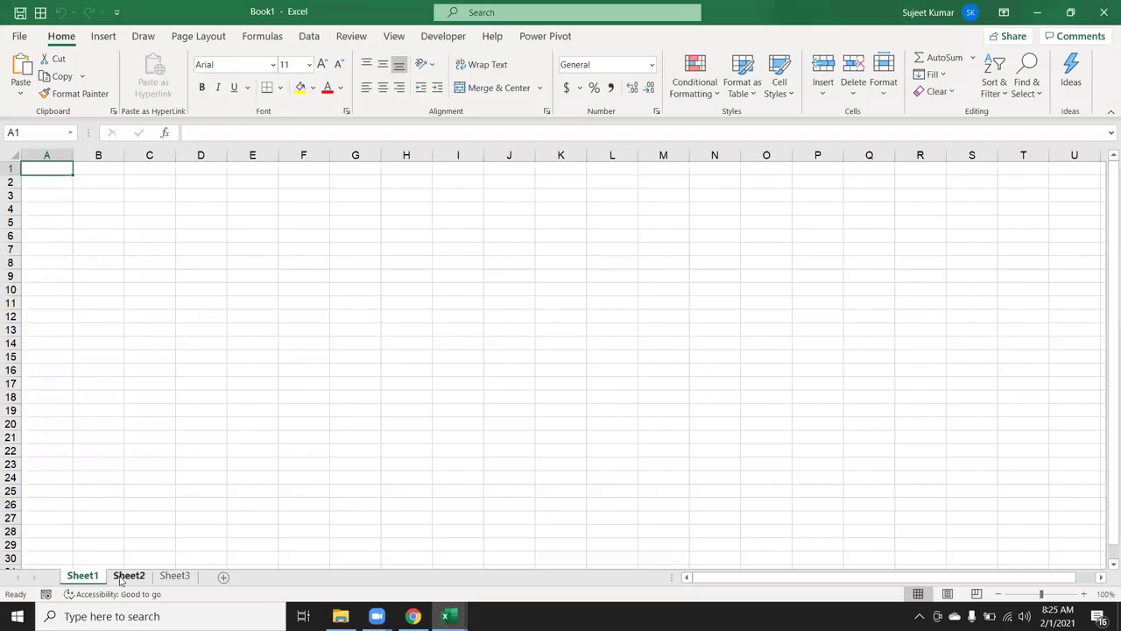
# Step: Delete Sheet1 from Book1, leaving only Sheet2 and Sheet3
pyautogui.rightClick(96, 577)
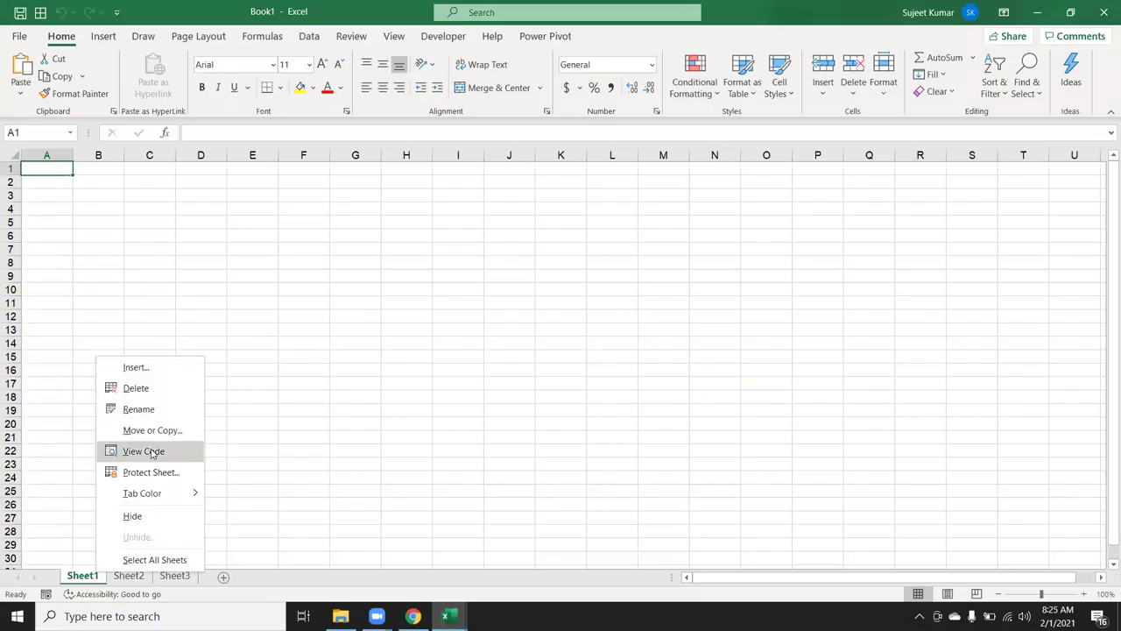
pyautogui.click(149, 399)
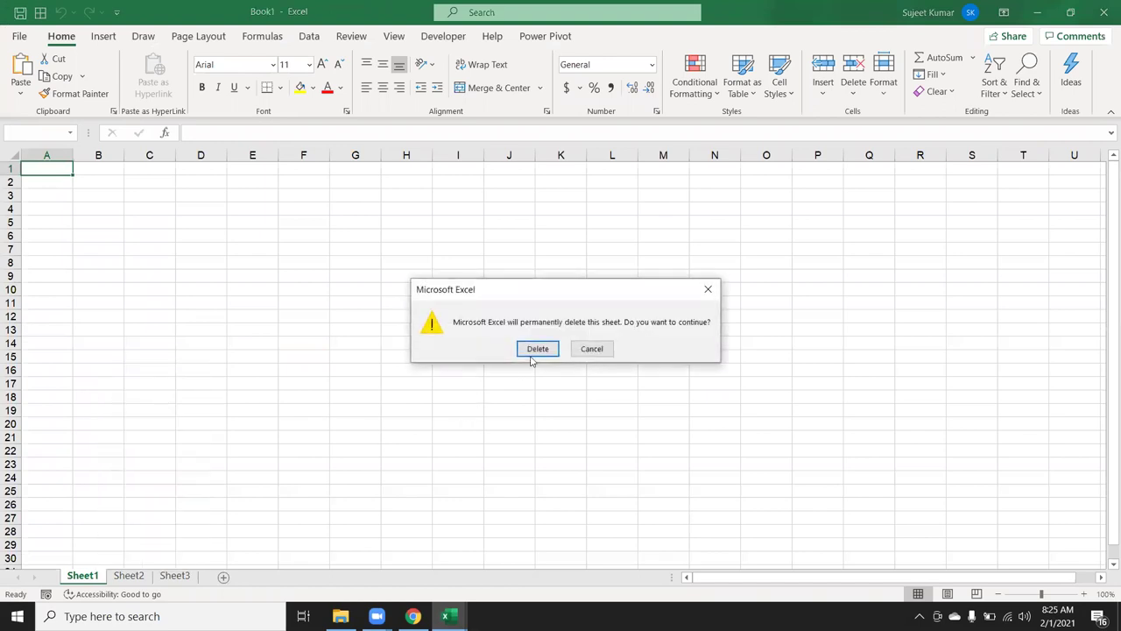
pyautogui.press('Return')
# Step: In the VBA editor, view List of Students' empty Module1, select Book1's Sheet2 and show the Insert menu
pyautogui.hotkey('alt', 'Tab')
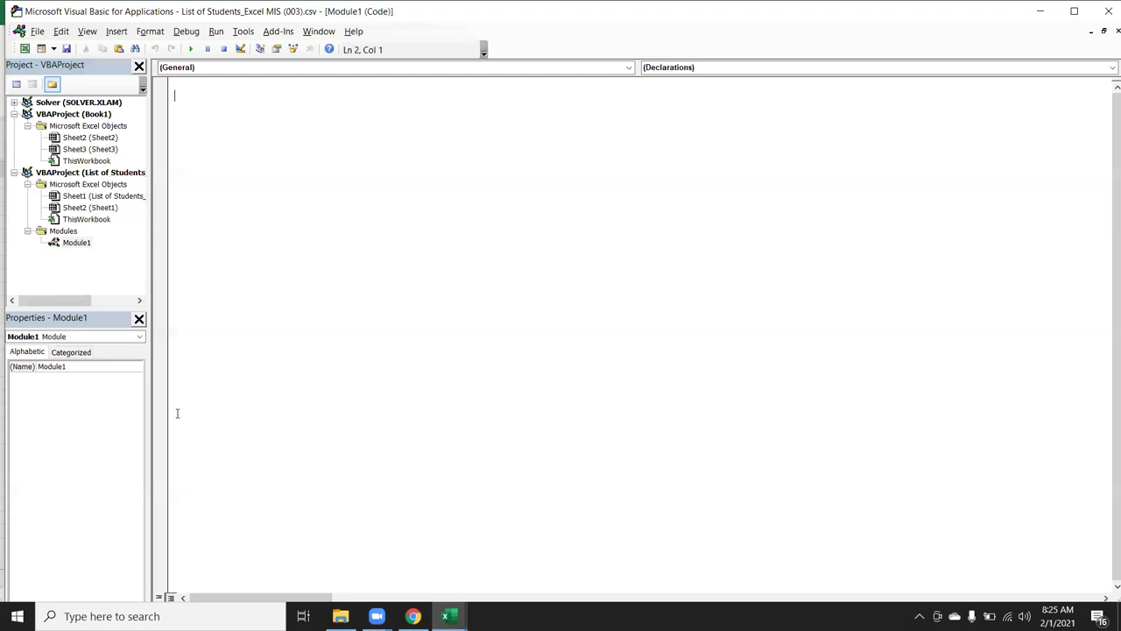
pyautogui.click(99, 138)
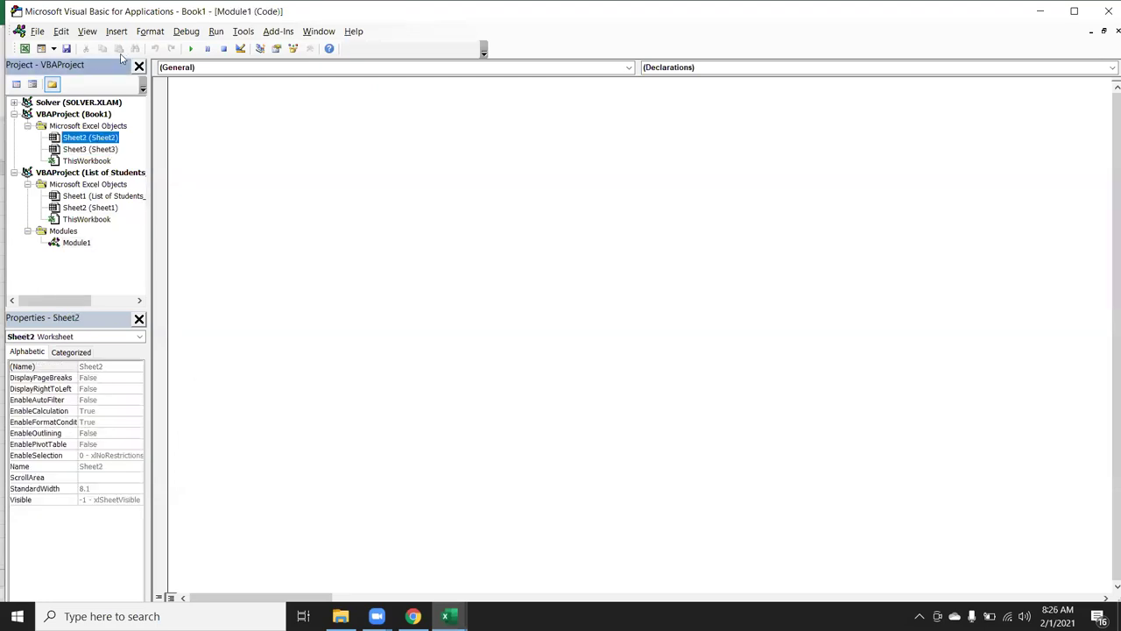
pyautogui.doubleClick(76, 244)
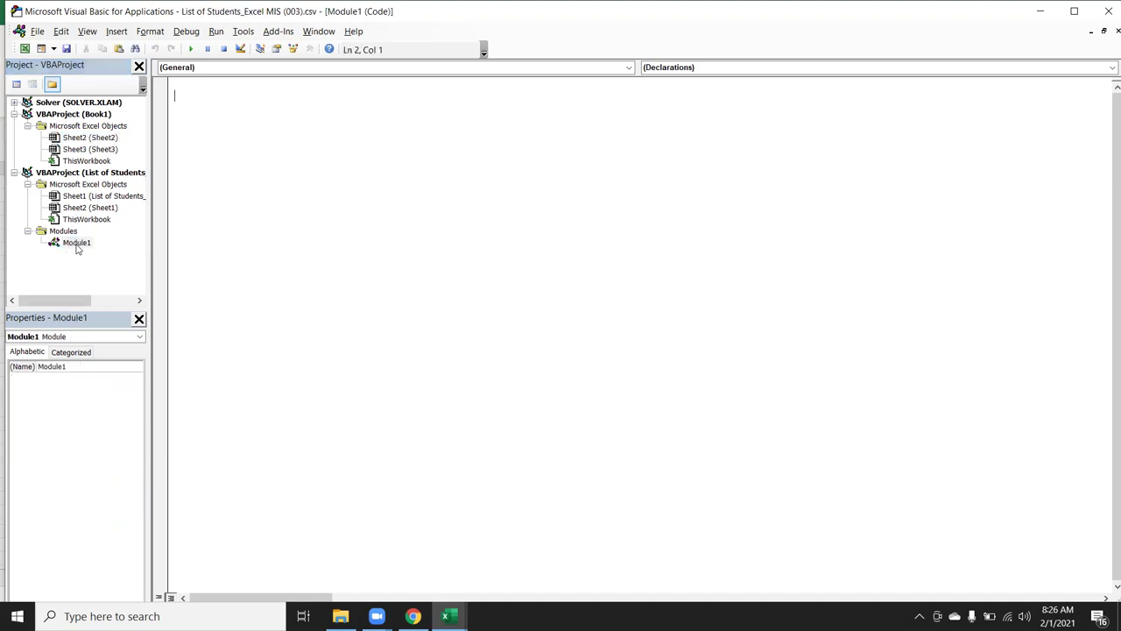
pyautogui.click(88, 138)
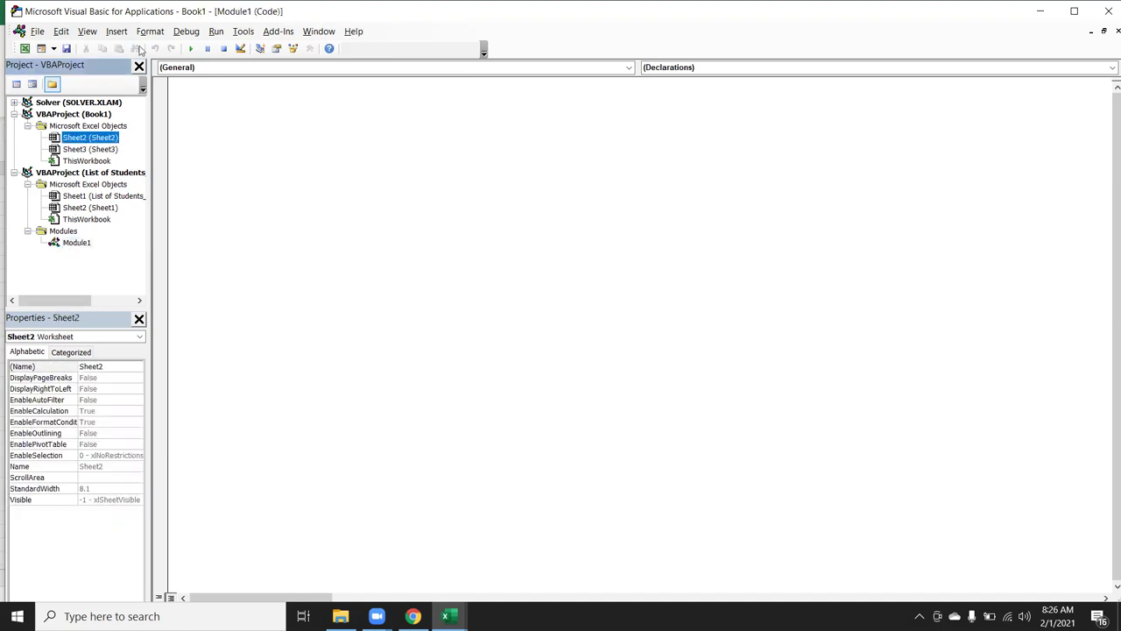
pyautogui.click(117, 32)
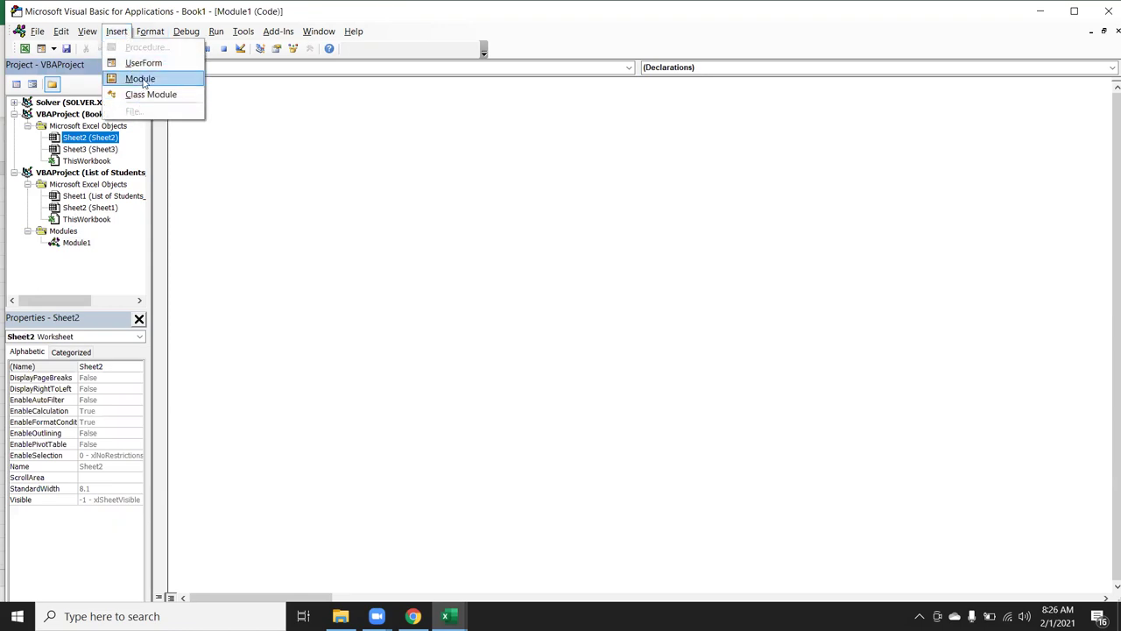
# Step: Insert a new module in Book1 containing an empty Sub test() procedure
pyautogui.click(140, 79)
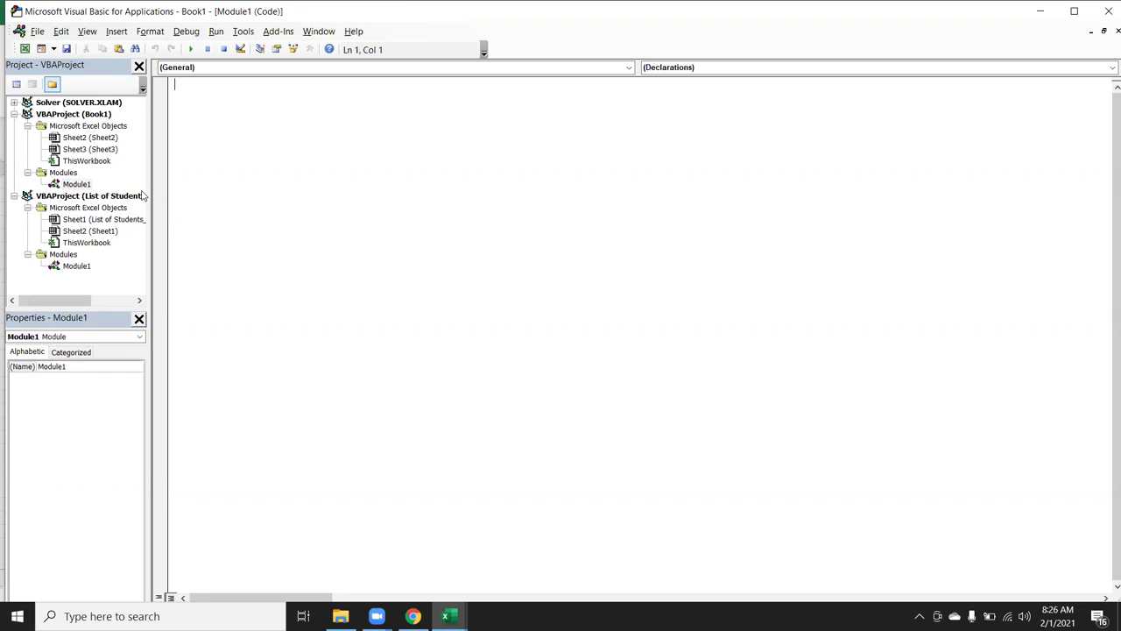
pyautogui.write('sub ')
pyautogui.write('est()')
pyautogui.press('Return')
pyautogui.press('Return')
pyautogui.press('Return')
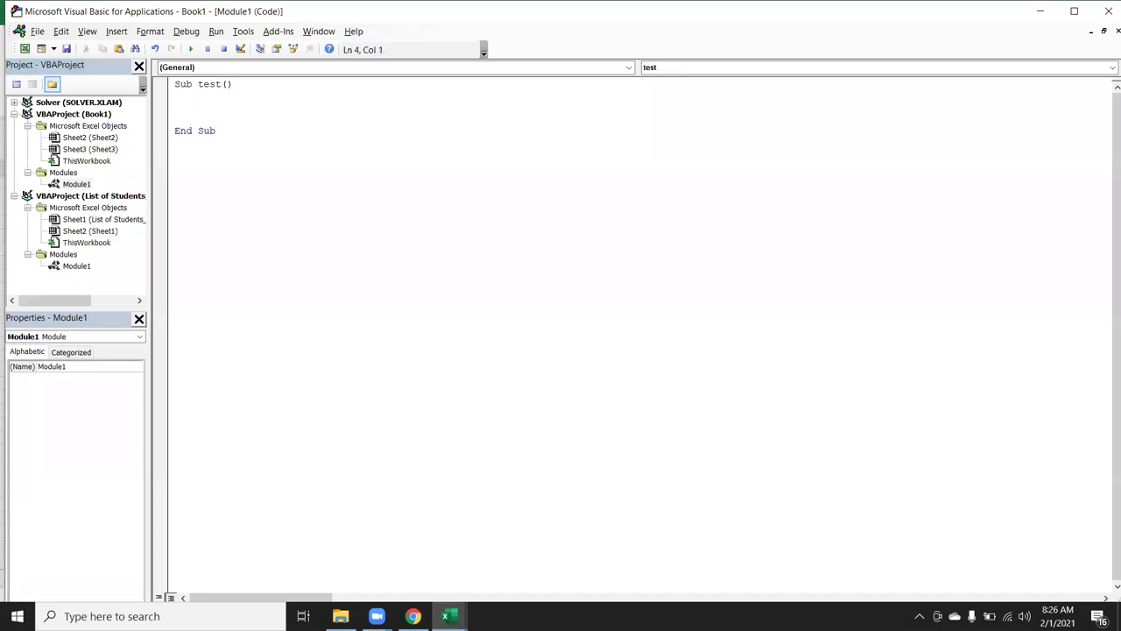
# Step: Rename the empty procedure to Raj1
pyautogui.click(222, 84)
pyautogui.write('today')
pyautogui.press('Left')
pyautogui.press('Left')
pyautogui.press('Left')
pyautogui.hotkey('shift', 'Left')
pyautogui.write('_')
pyautogui.doubleClick(253, 84)
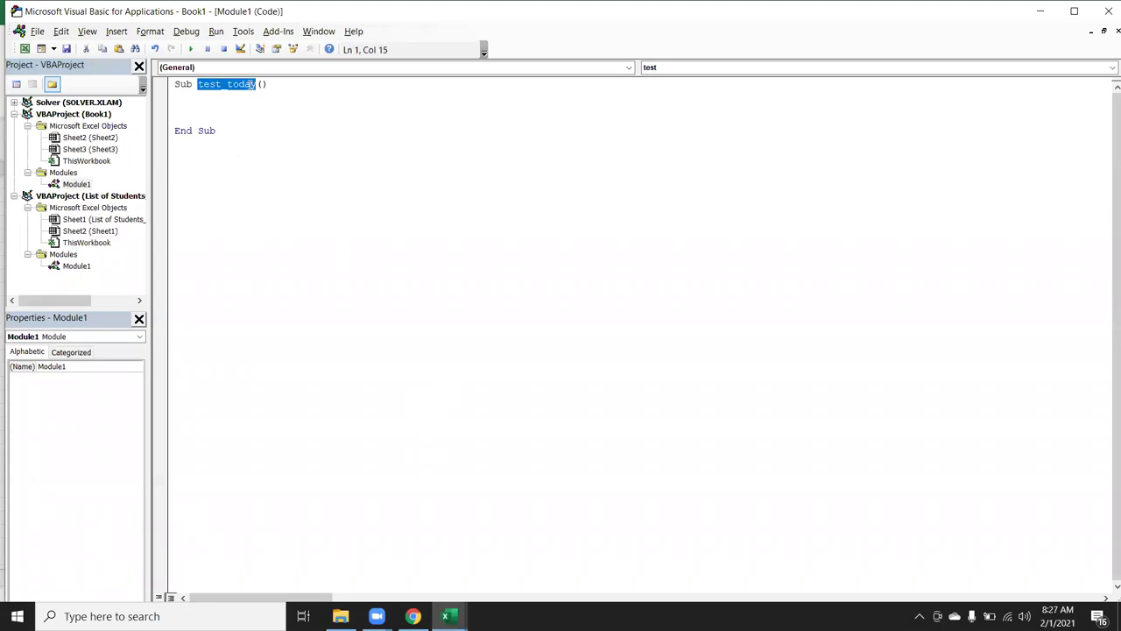
pyautogui.write('Raj')
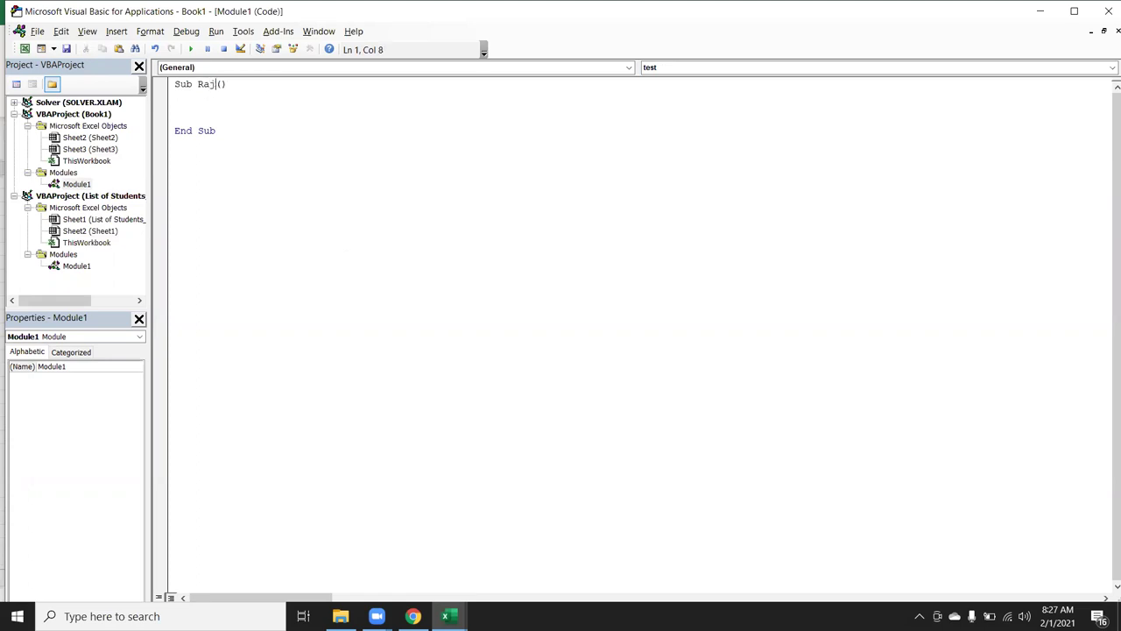
pyautogui.write('i')
pyautogui.click(237, 99)
# Step: Return to the worksheet and jump to cell RAJ1 via the Name Box
pyautogui.hotkey('alt', 'F11')
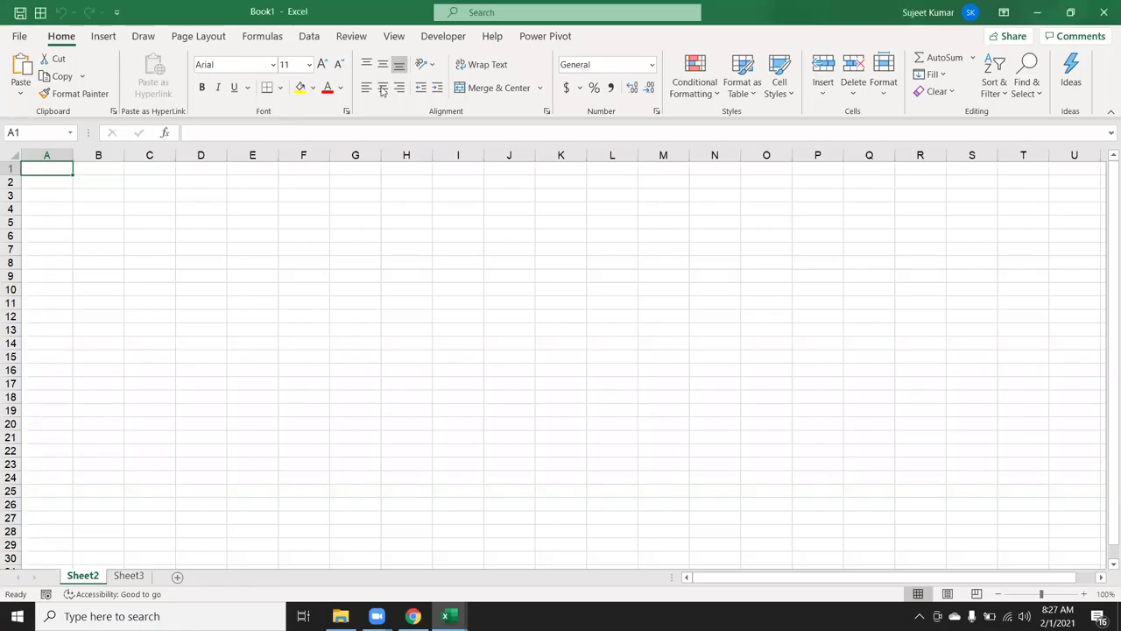
pyautogui.click(52, 133)
pyautogui.write('raj')
pyautogui.press('Return')
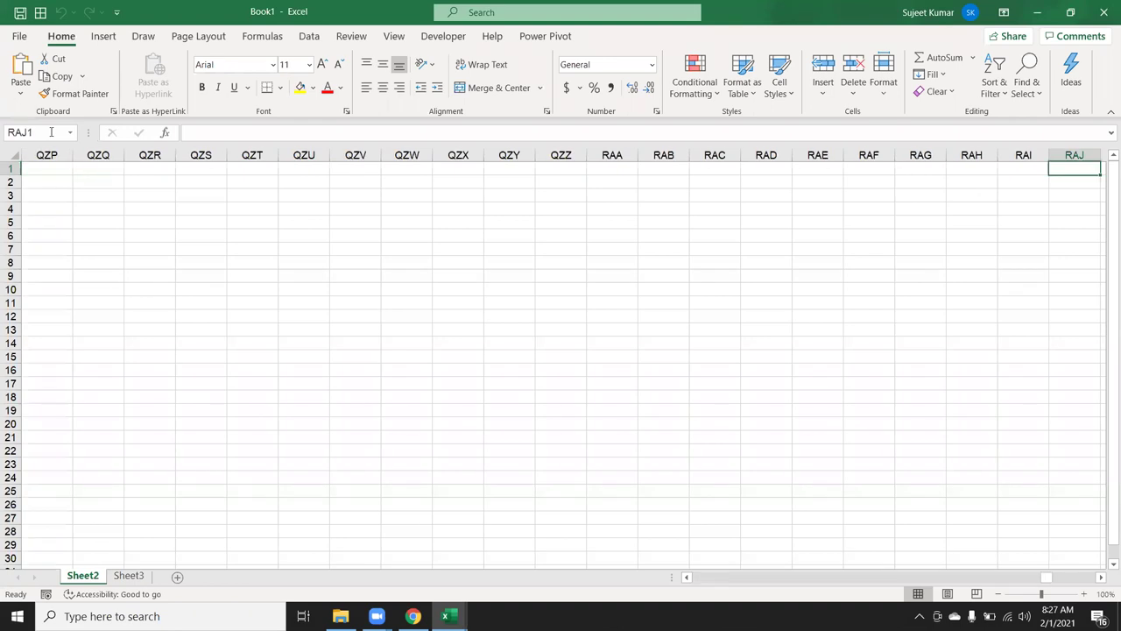
pyautogui.click(95, 222)
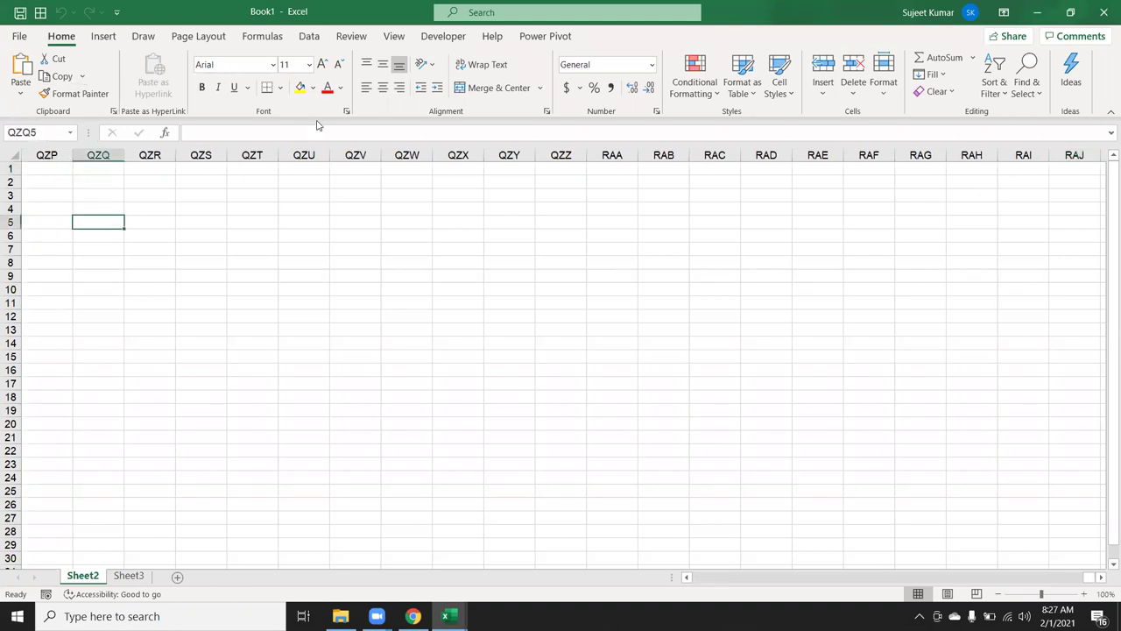
# Step: Check Raj1 in the Developer Macros list, then reopen the VBA editor with Alt+F11
pyautogui.click(429, 45)
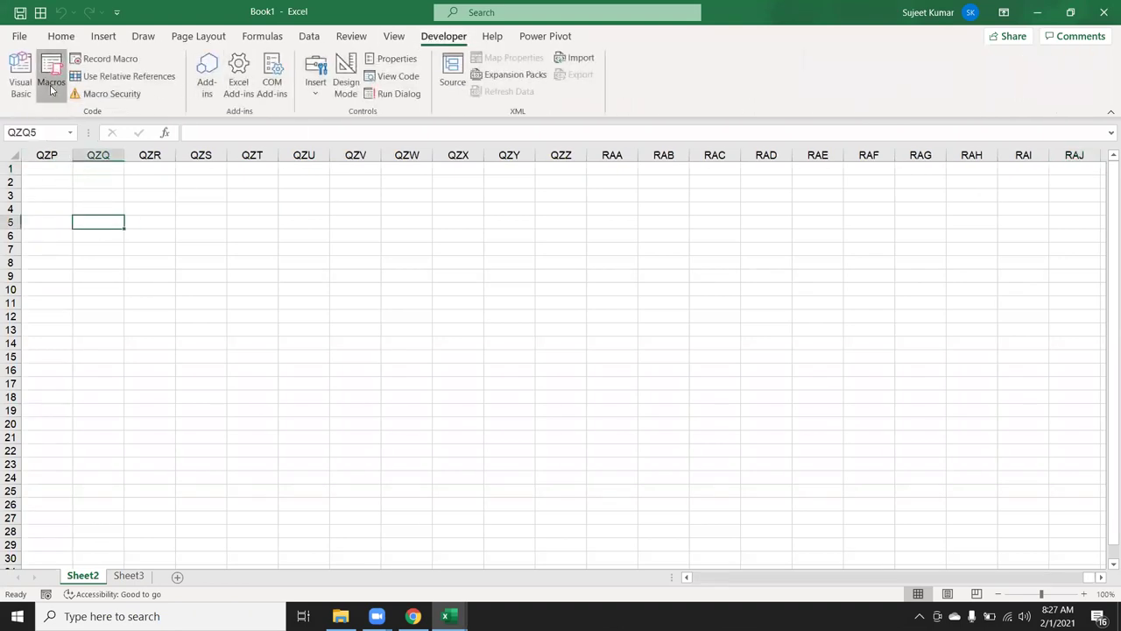
pyautogui.click(49, 75)
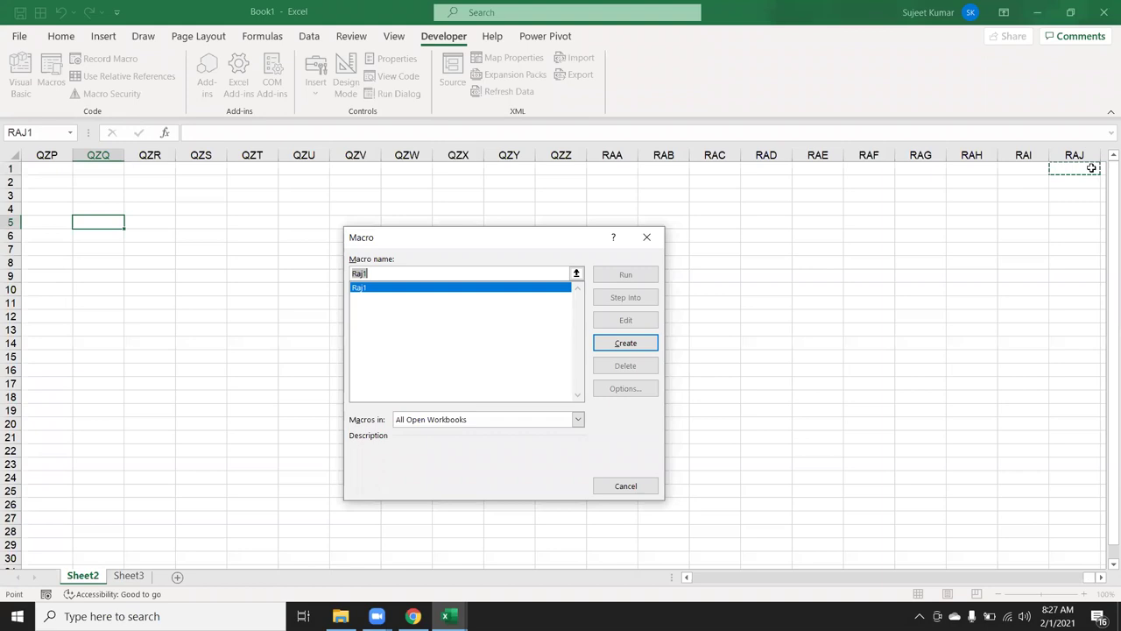
pyautogui.press('Escape')
pyautogui.hotkey('ctrl', 'Right')
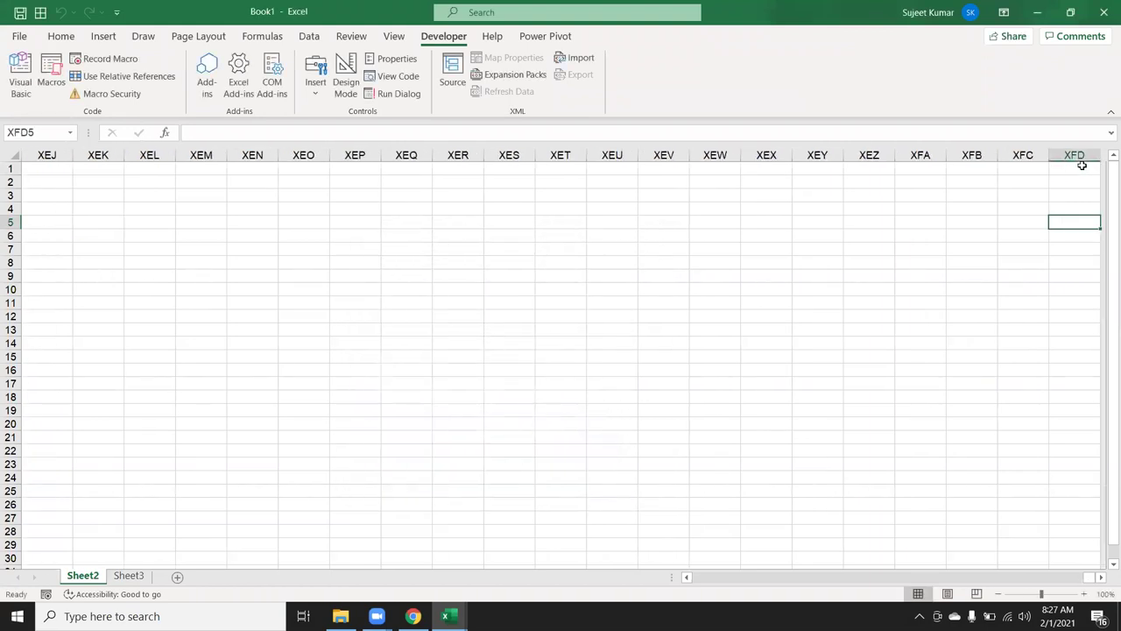
pyautogui.hotkey('ctrl', 'Left')
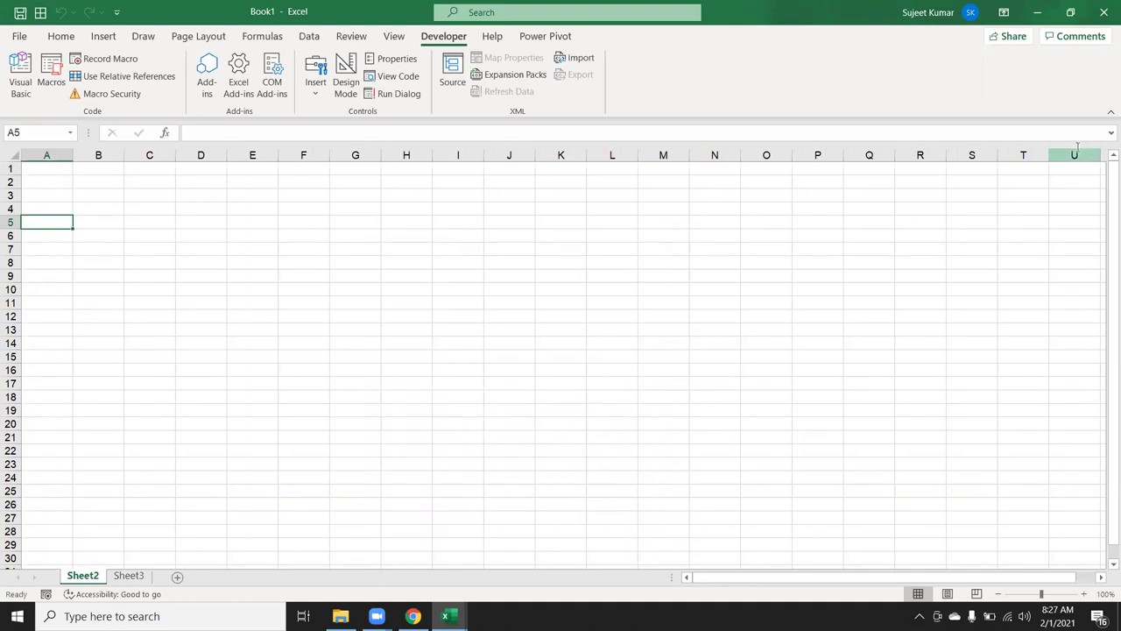
pyautogui.hotkey('alt', 'F11')
# Step: Insert an underscore so the procedure reads Sub Raj_1()
pyautogui.click(217, 84)
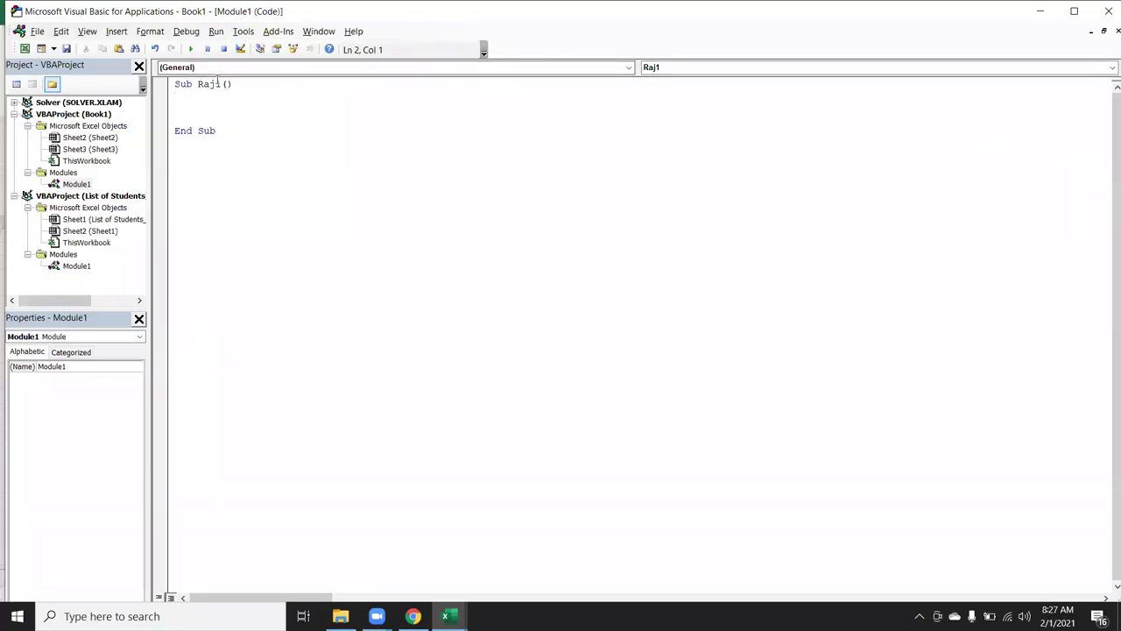
pyautogui.write('_')
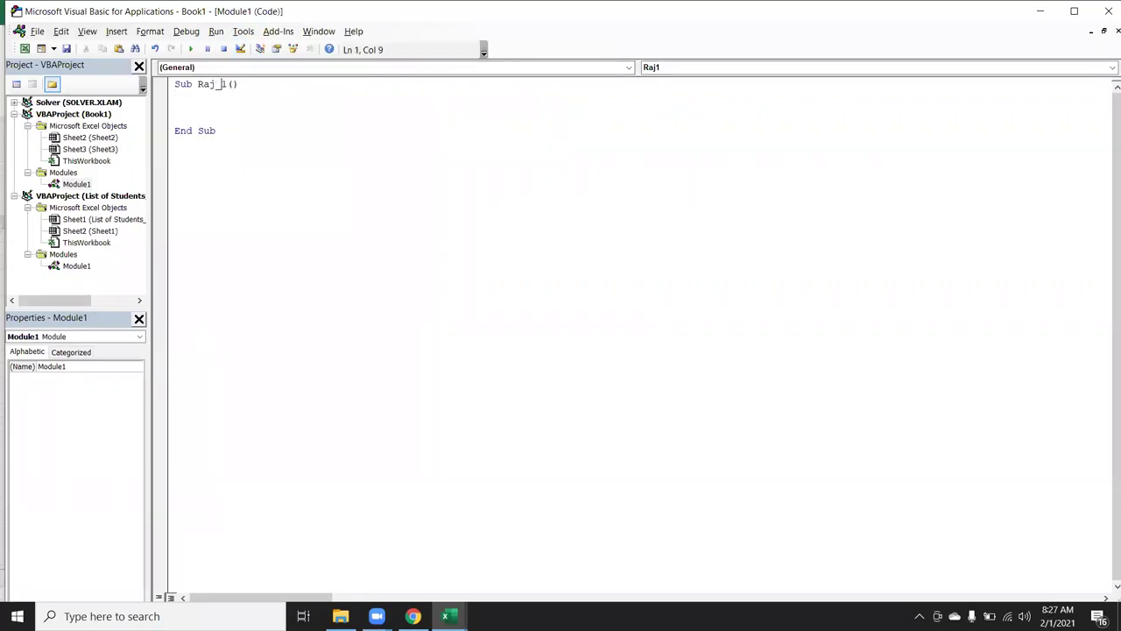
pyautogui.click(193, 192)
pyautogui.moveTo(225, 133); pyautogui.dragTo(175, 84)
pyautogui.click(235, 109)
# Step: Place the cursor inside the empty Raj_1 body and minimize the code editor
pyautogui.press('Up')
pyautogui.press('Up')
pyautogui.press('Up')
pyautogui.hotkey('shift', 'Right')
pyautogui.click(185, 124)
pyautogui.click(188, 111)
pyautogui.click(1040, 10)
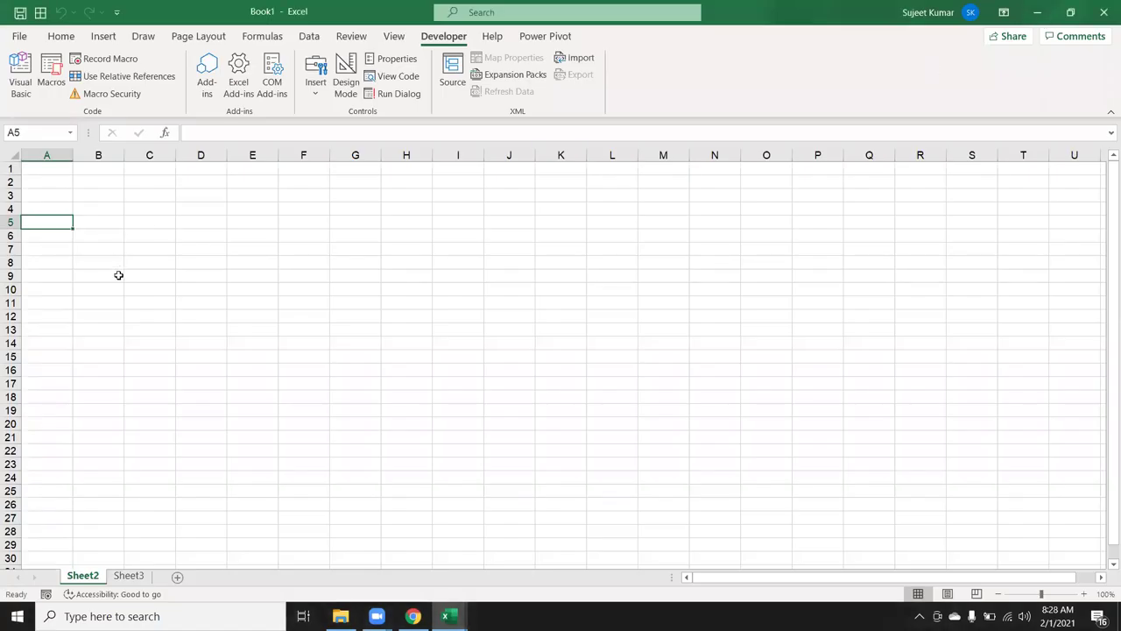
# Step: Enter 'Public Macros' in G4 of List of Students and open the Macros list
pyautogui.click(1034, 13)
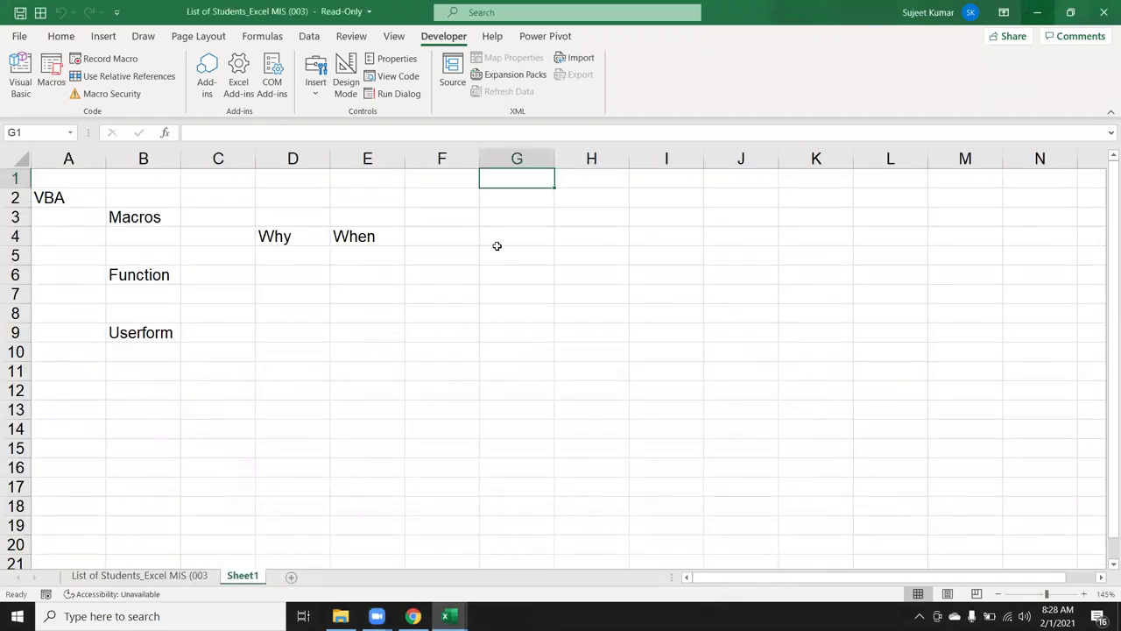
pyautogui.click(528, 237)
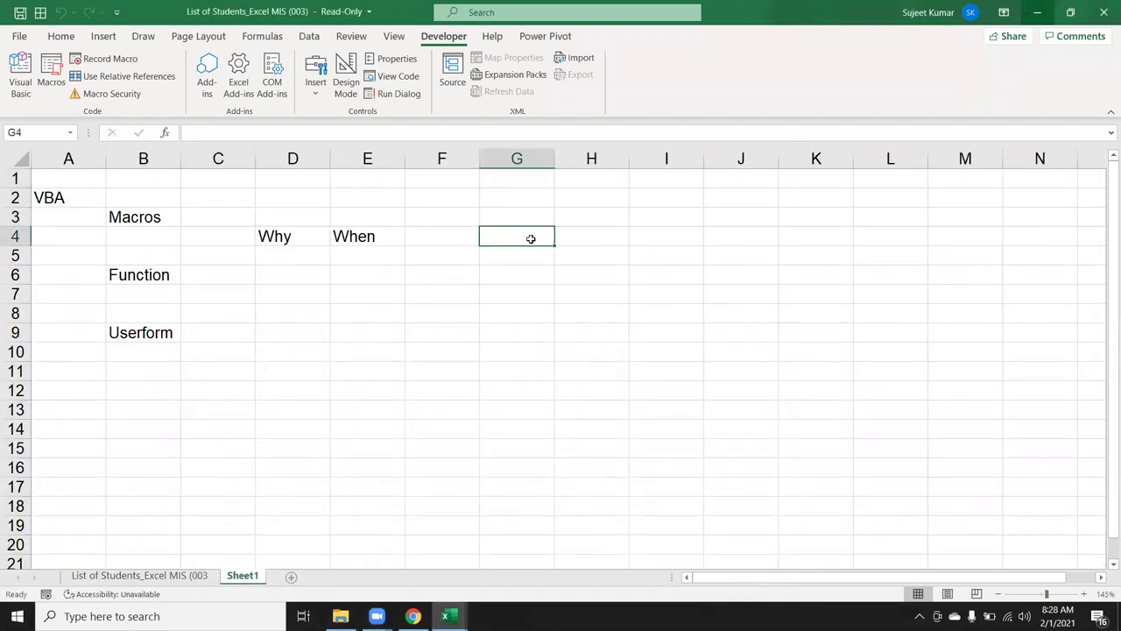
pyautogui.write('Public MAcros')
pyautogui.press('Return')
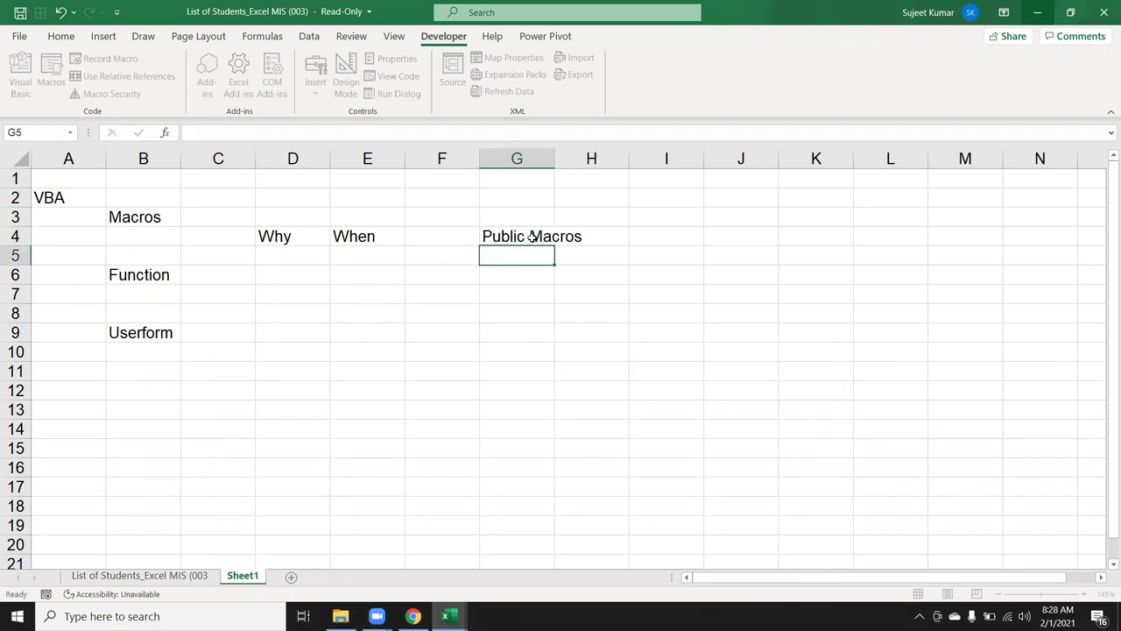
pyautogui.click(51, 74)
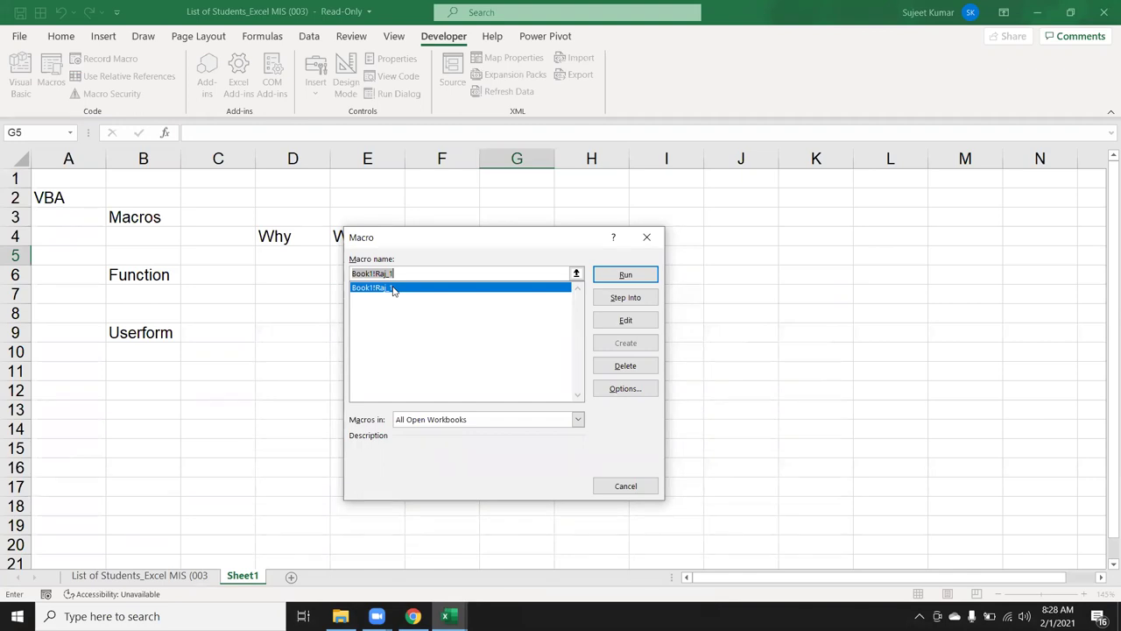
pyautogui.doubleClick(393, 288)
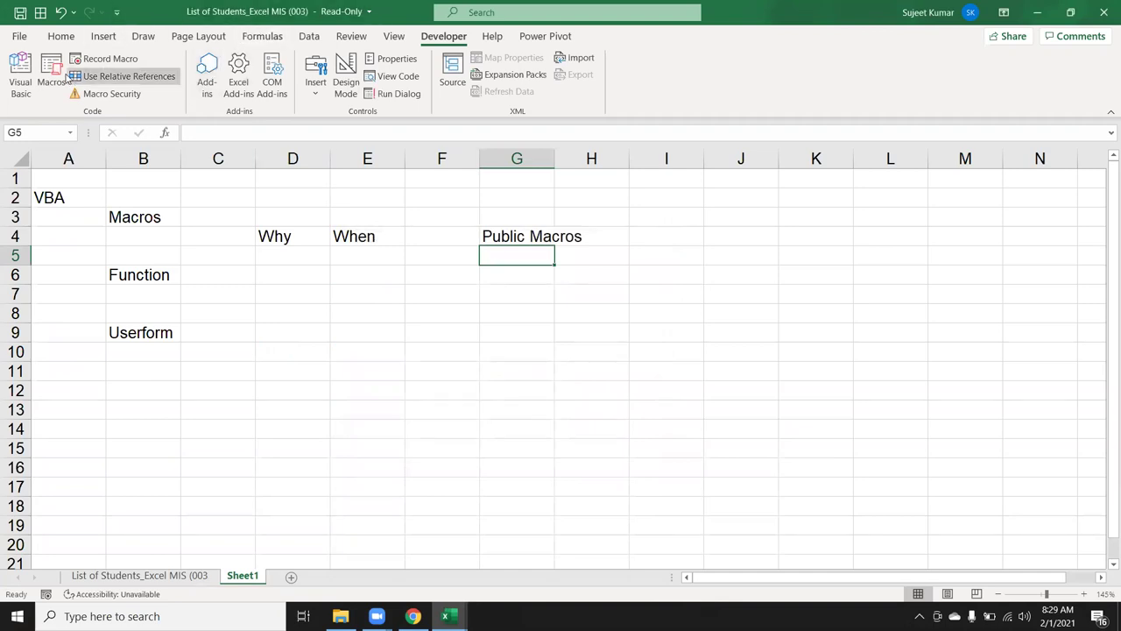
pyautogui.click(103, 58)
pyautogui.press('Escape')
pyautogui.click(50, 75)
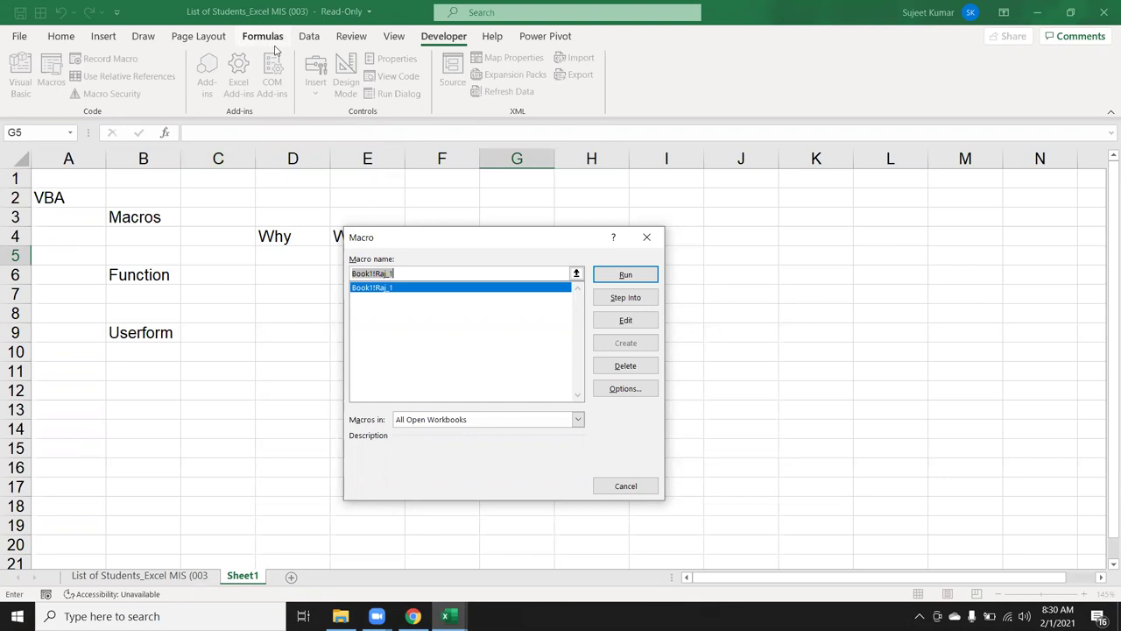
# Step: Close the macro list and start Record Macro for Macro3, stored in Personal Macro Workbook
pyautogui.click(307, 42)
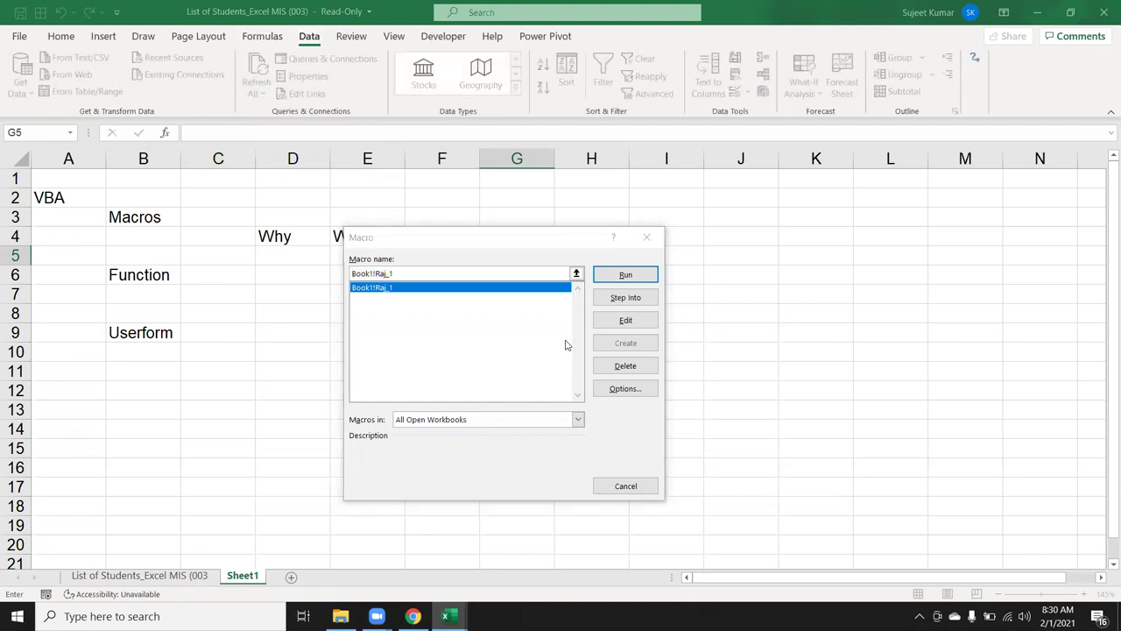
pyautogui.click(647, 237)
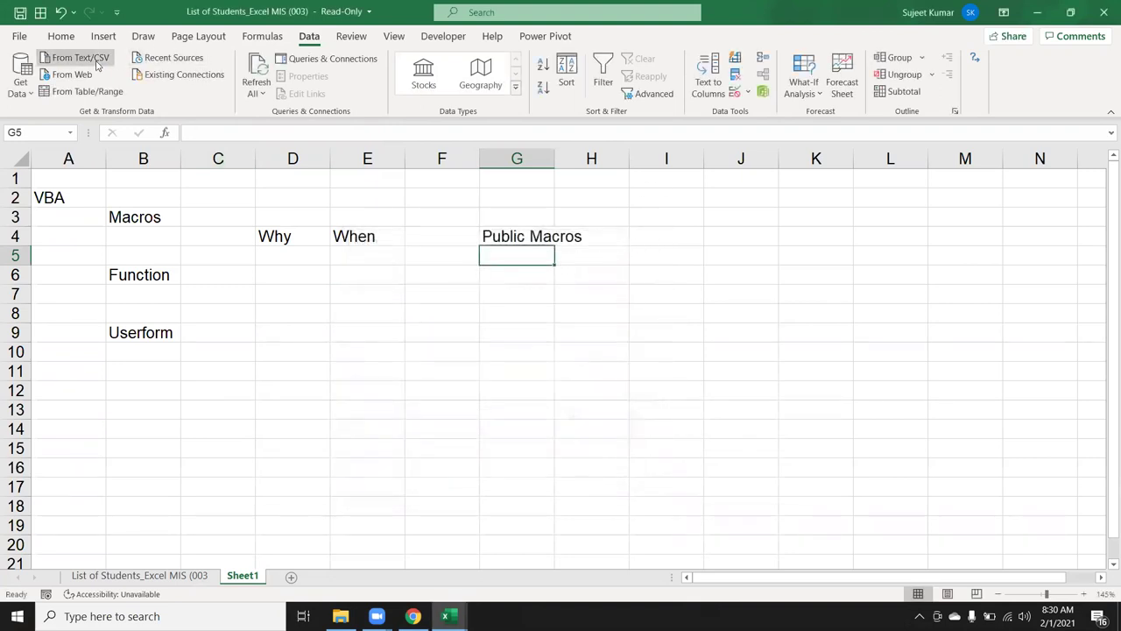
pyautogui.click(443, 36)
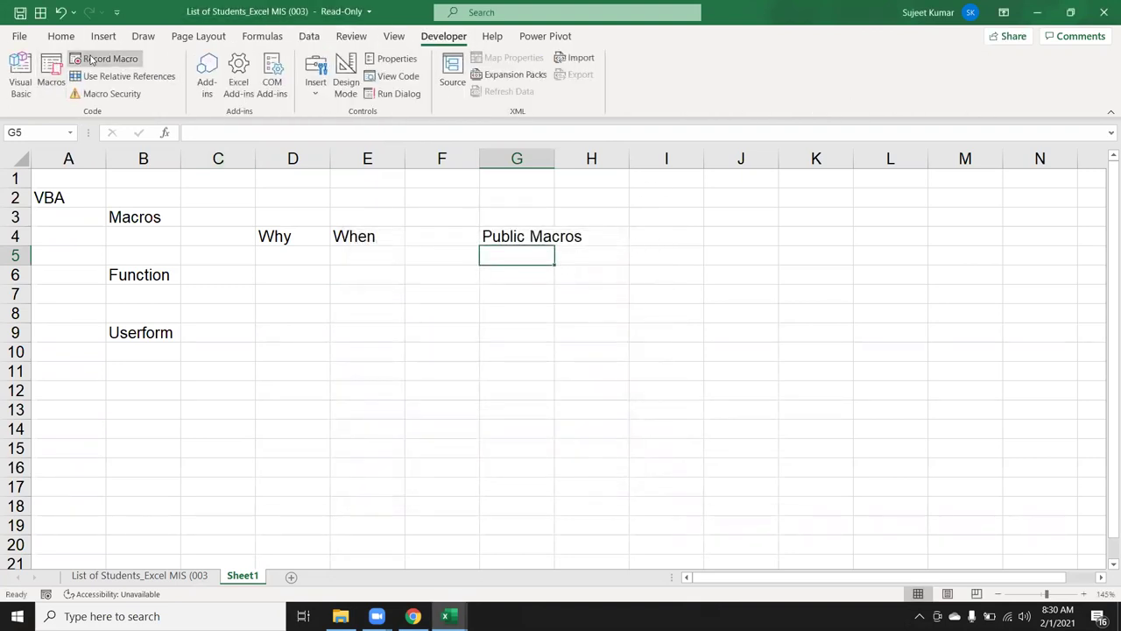
pyautogui.click(105, 59)
pyautogui.click(521, 370)
pyautogui.click(481, 384)
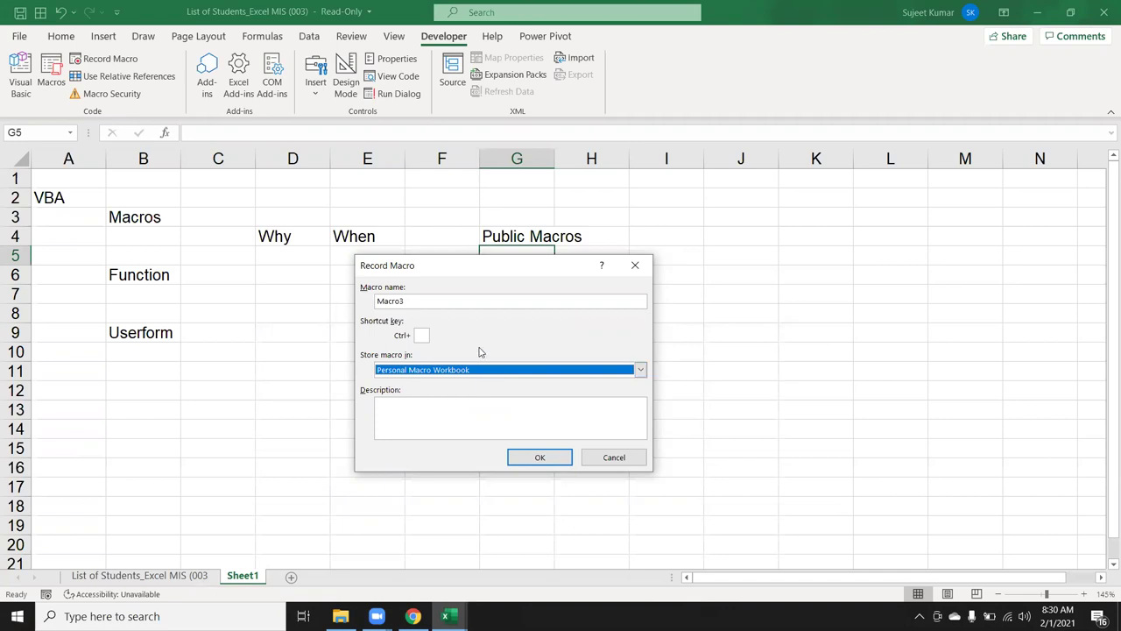
# Step: Cancel the Macro3 recording, reopen the Macros list showing Book1!Raj_1, and close it
pyautogui.press('Escape')
pyautogui.click(51, 78)
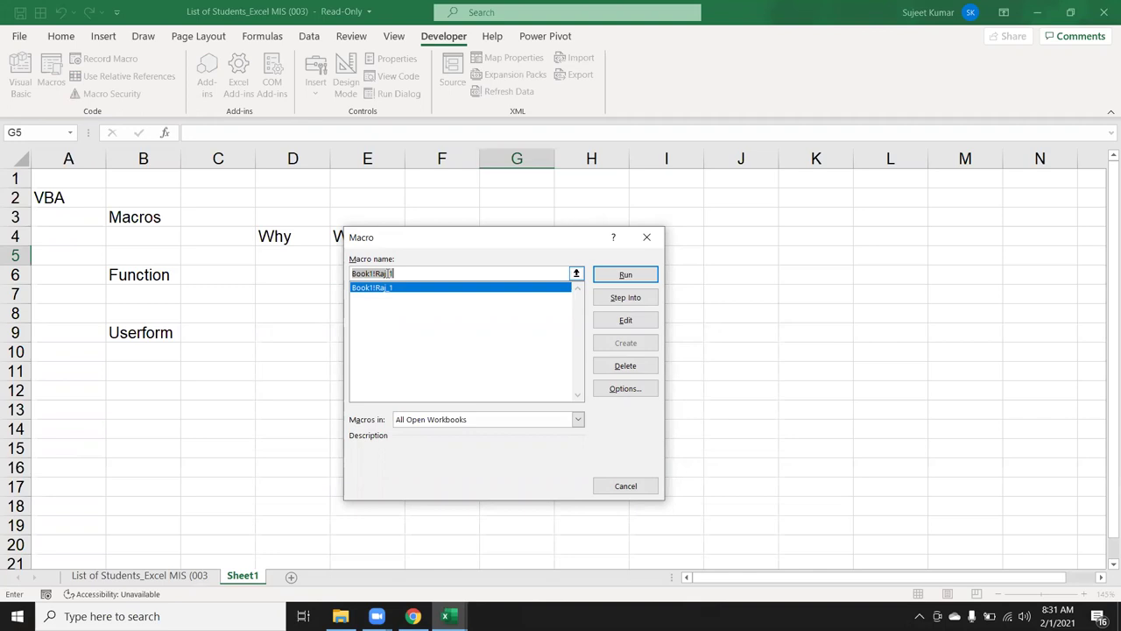
pyautogui.press('Escape')
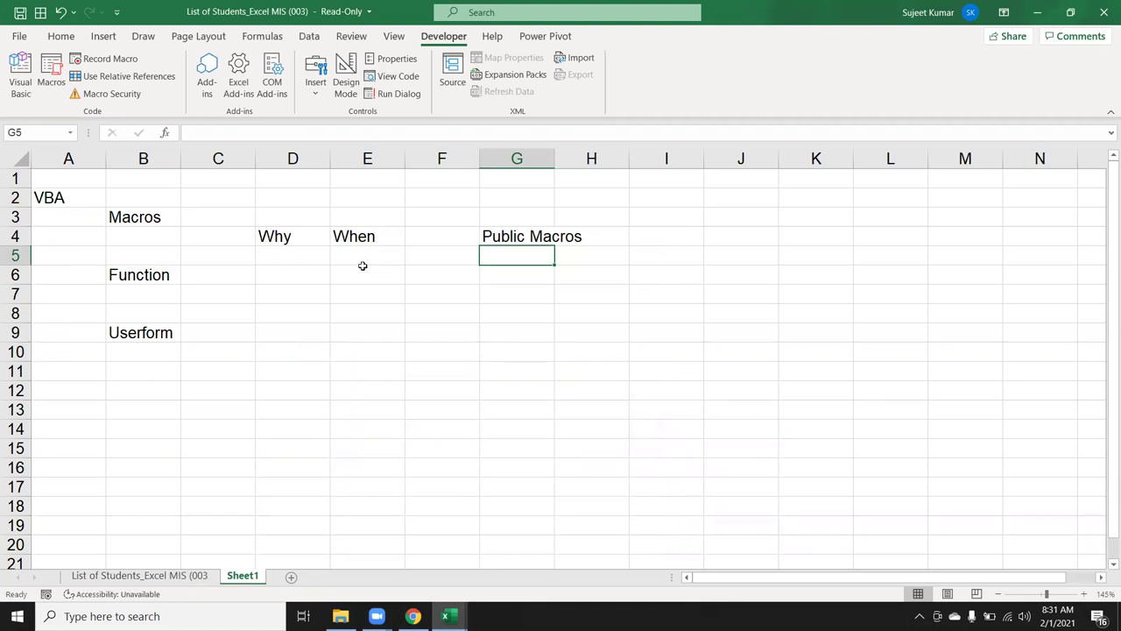
# Step: Insert a new Sheet3 and select cells on it, ending with the block G8:I16
pyautogui.click(291, 578)
pyautogui.click(335, 299)
pyautogui.hotkey('ctrl', 'Up')
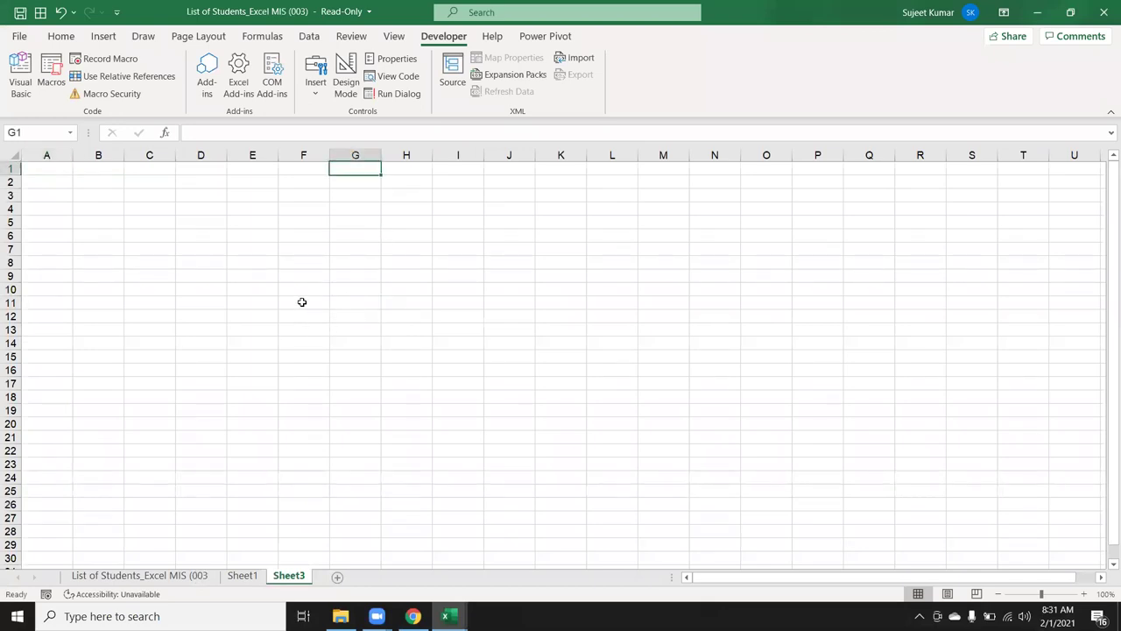
pyautogui.click(300, 301)
pyautogui.click(200, 239)
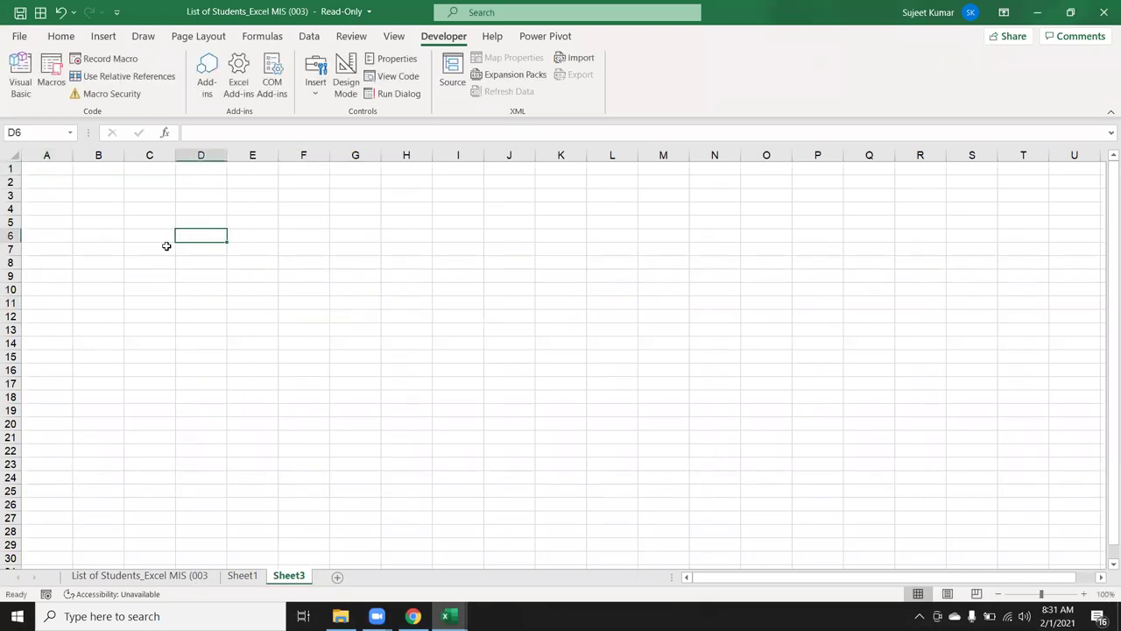
pyautogui.rightClick(166, 251)
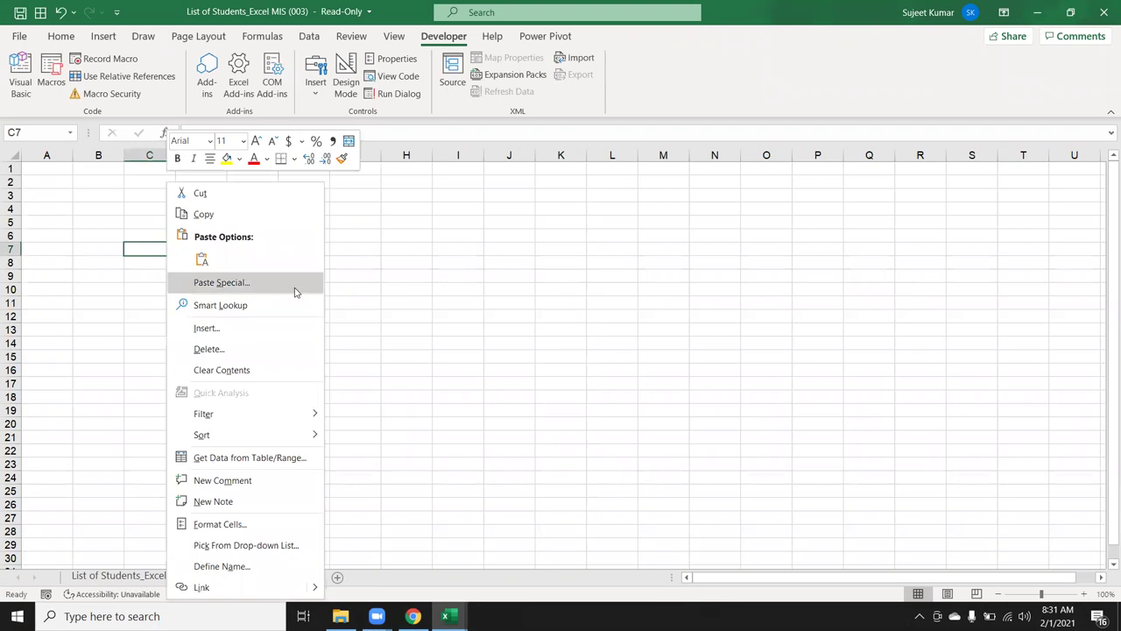
pyautogui.press('Escape')
pyautogui.moveTo(356, 260); pyautogui.dragTo(469, 372)
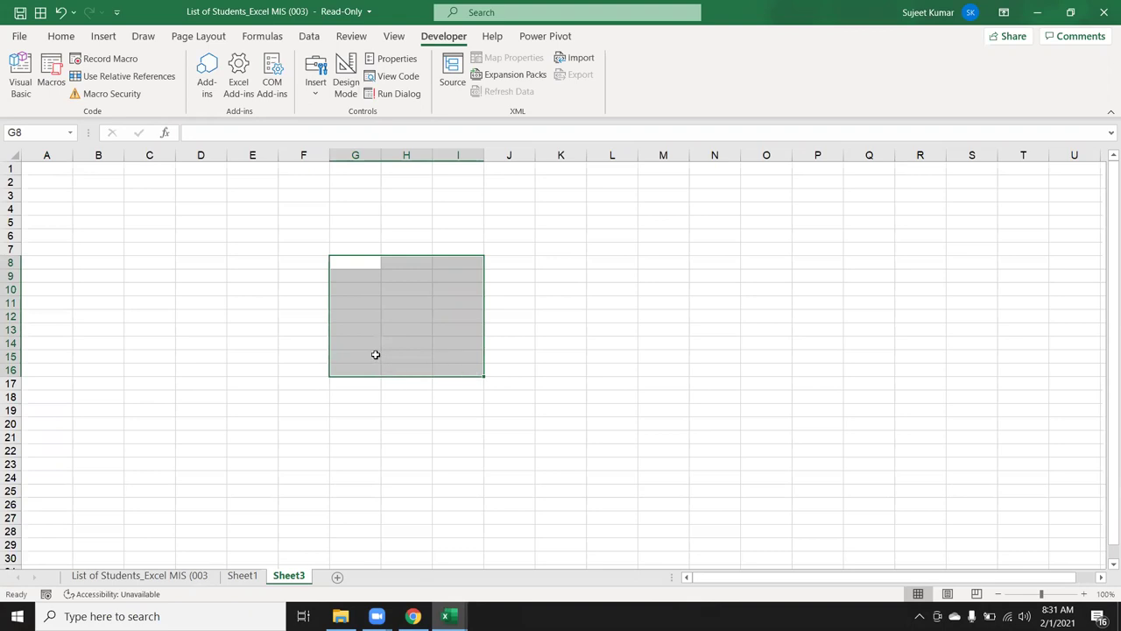
pyautogui.click(68, 37)
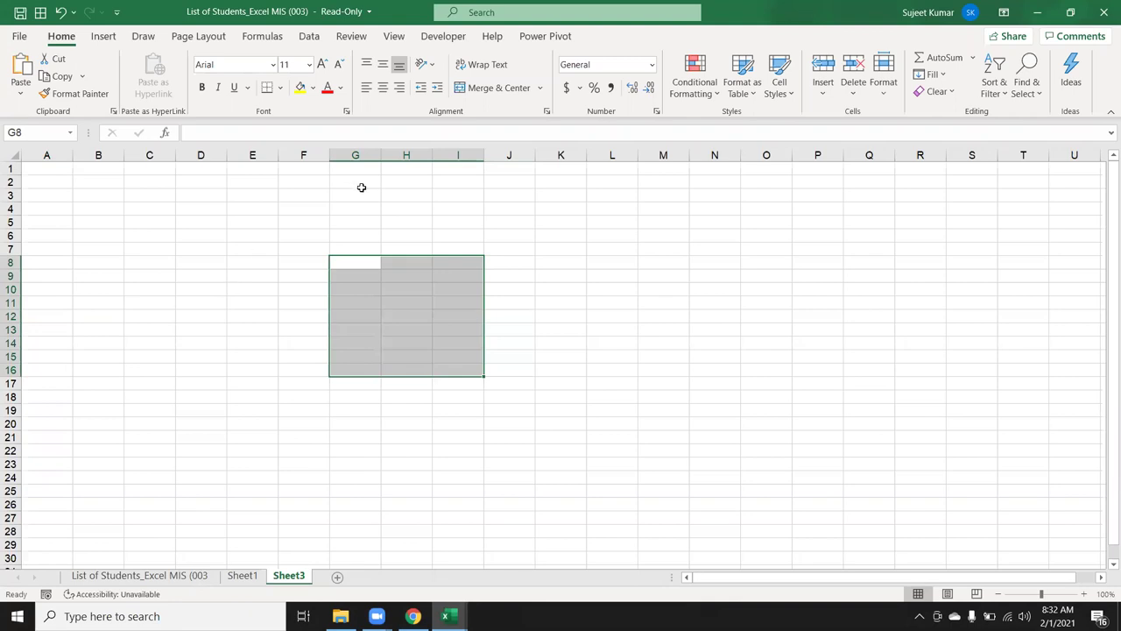
# Step: Enter the steps Analysis, Alogrithm, Code and Test down F1:F4
pyautogui.hotkey('ctrl', 'Up')
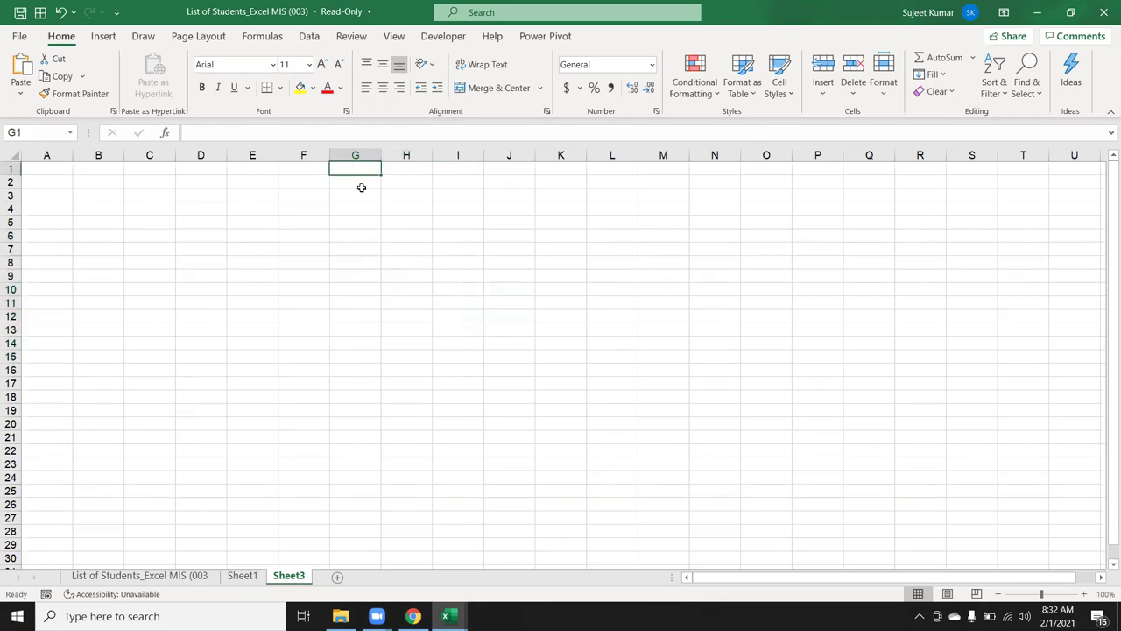
pyautogui.press('Left')
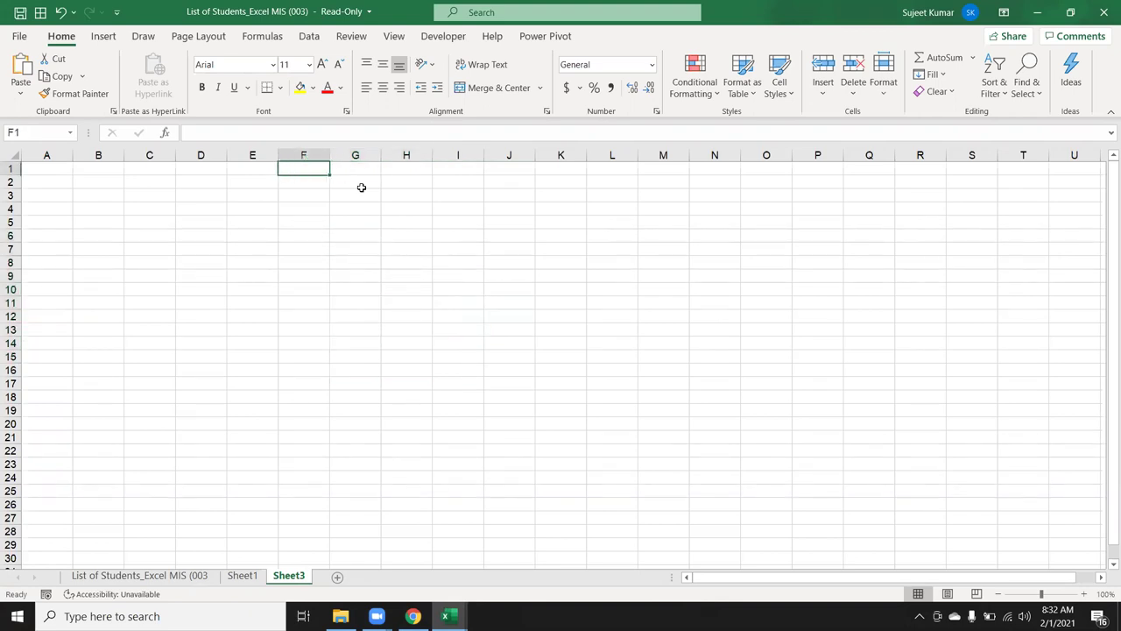
pyautogui.write('Public')
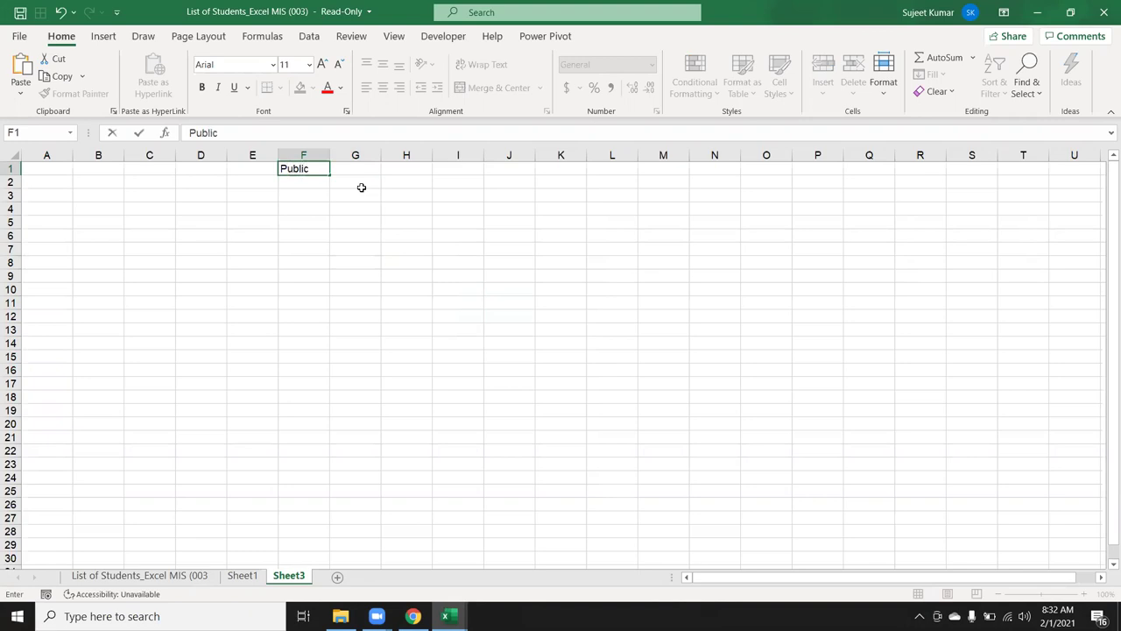
pyautogui.press('Escape')
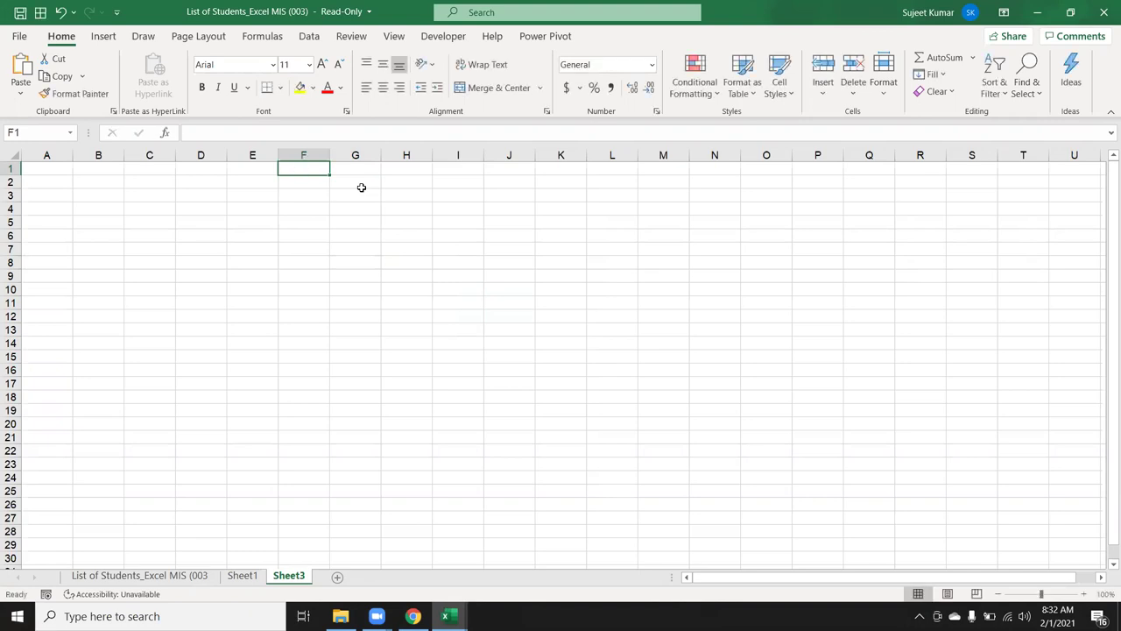
pyautogui.write('Analysis')
pyautogui.press('Return')
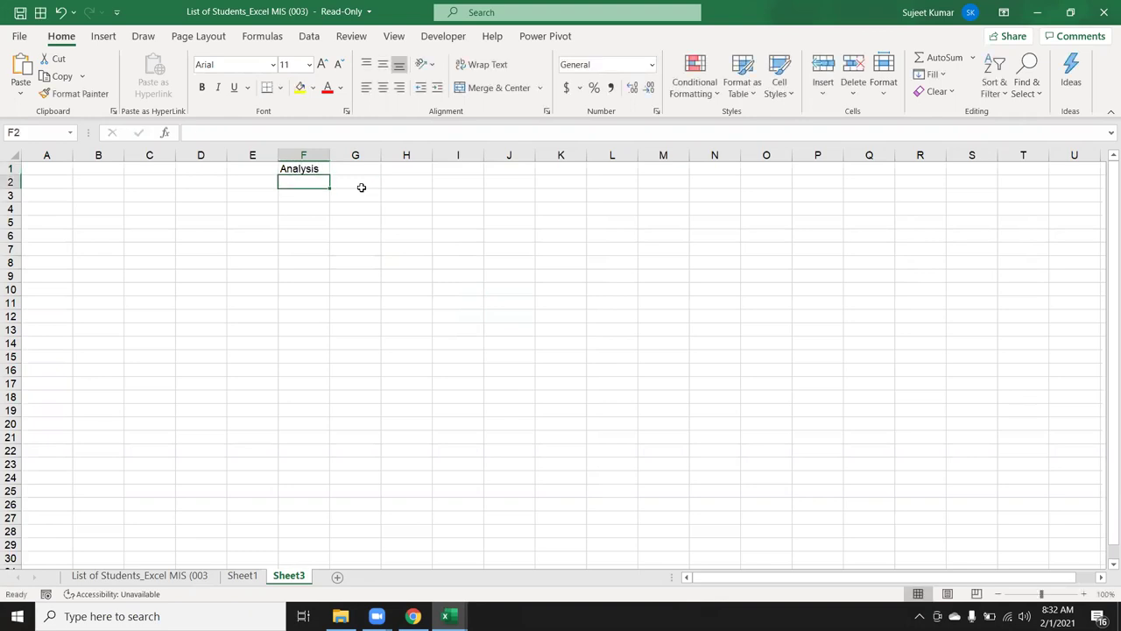
pyautogui.write('Alogritha')
pyautogui.press('BackSpace')
pyautogui.write('m')
pyautogui.press('Return')
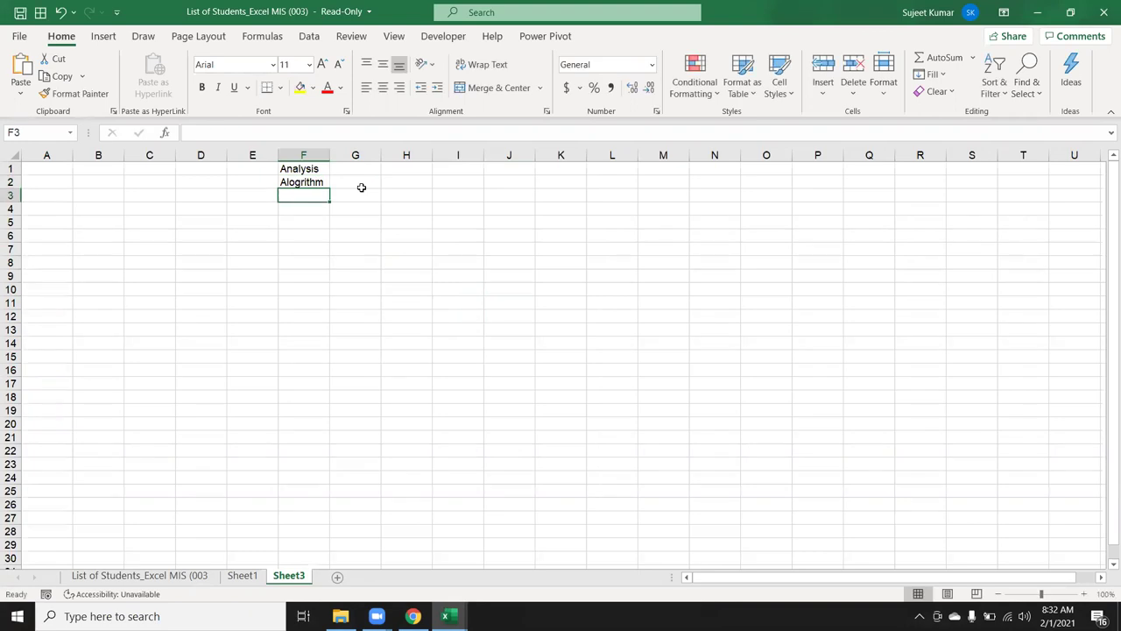
pyautogui.write('Code')
pyautogui.press('Return')
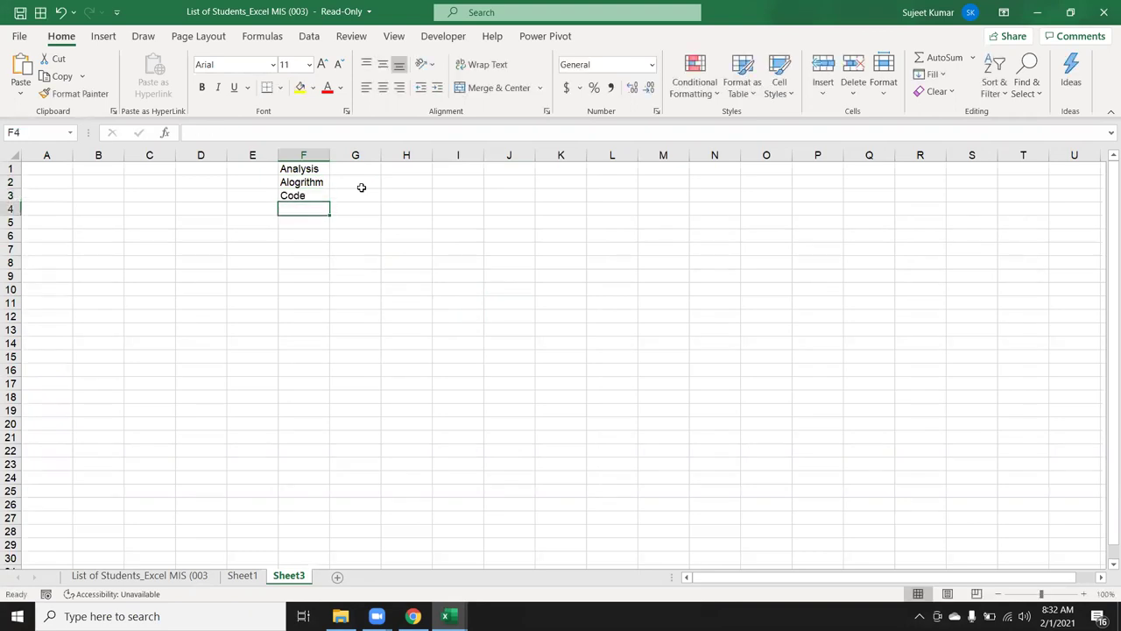
pyautogui.write('Test')
pyautogui.press('Tab')
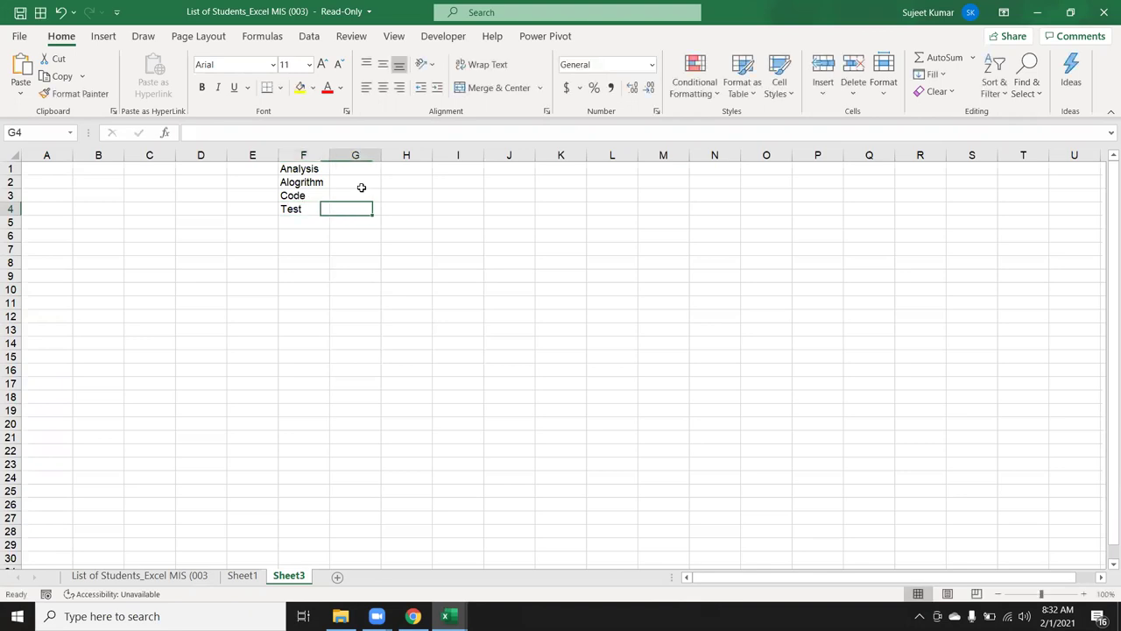
# Step: Add Re-Code and Re-test in G4:H4, then Apply in F5
pyautogui.write('Re-Code')
pyautogui.press('Tab')
pyautogui.write('Re-test\\')
pyautogui.press('BackSpace')
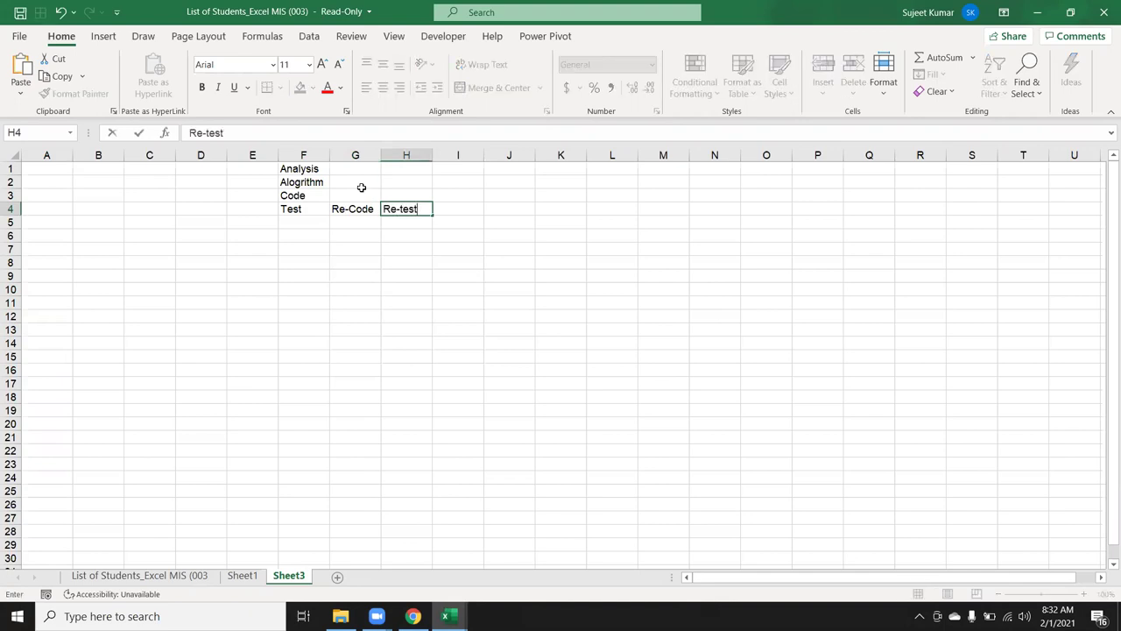
pyautogui.press('Return')
pyautogui.write('Appl')
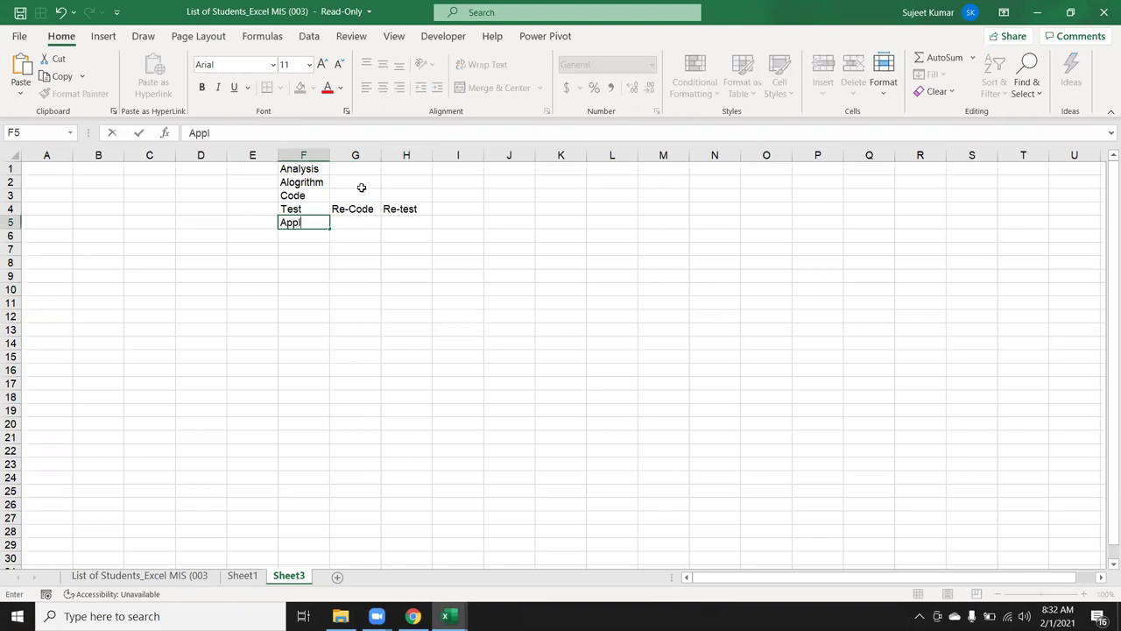
pyautogui.write('y')
pyautogui.press('Return')
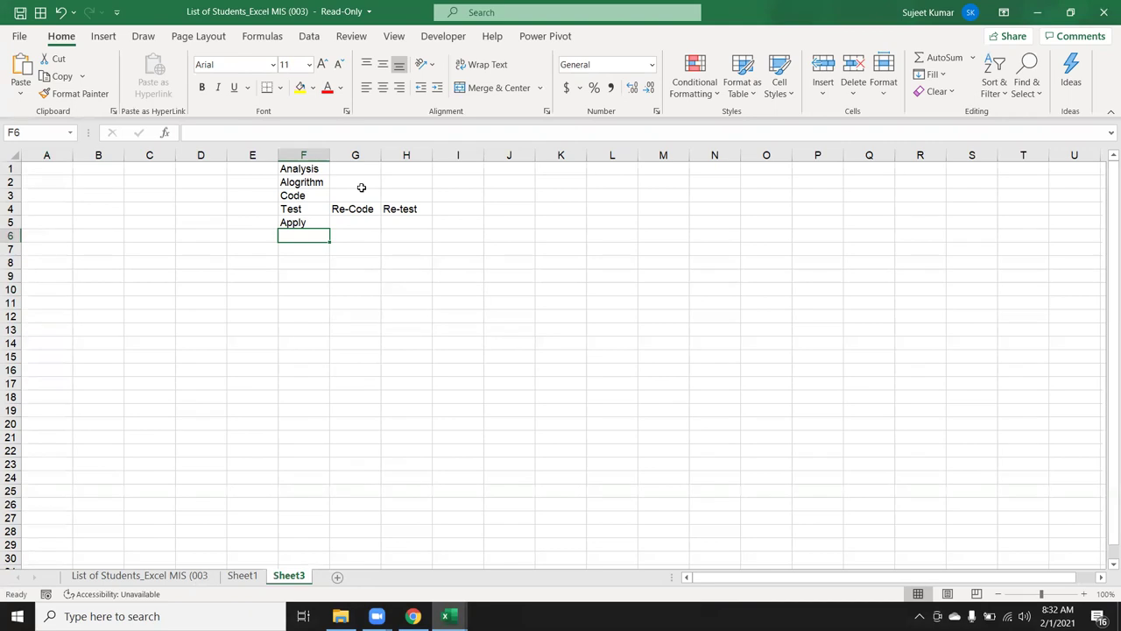
# Step: Add the headers Name, Roll and Marks in A1:C1
pyautogui.press('Up')
pyautogui.press('Up')
pyautogui.press('Up')
pyautogui.press('Up')
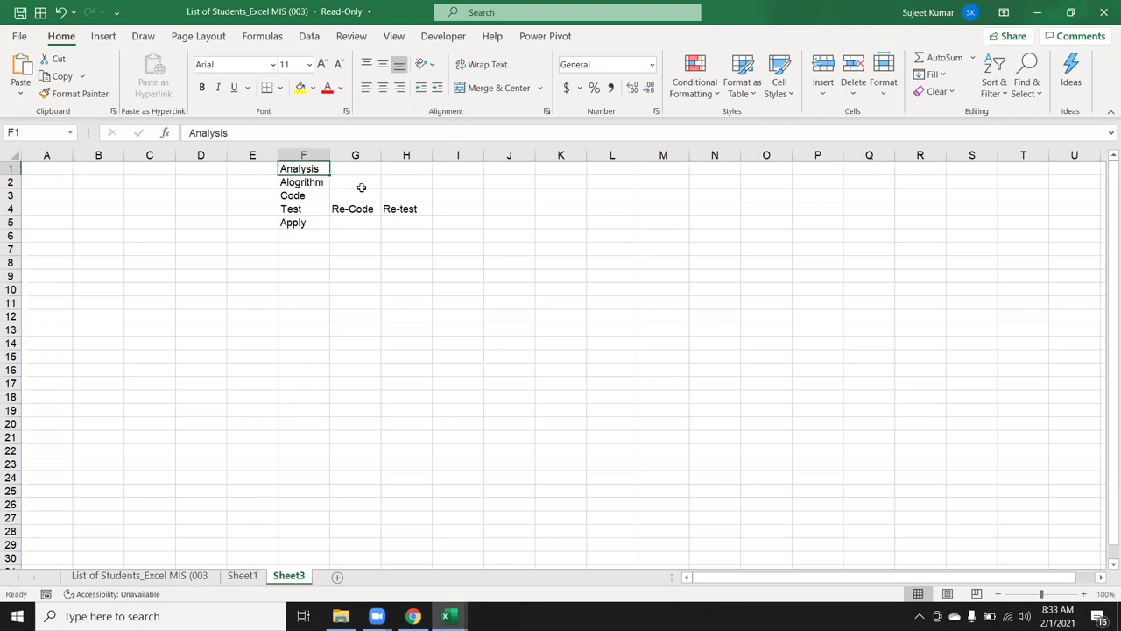
pyautogui.press('Down')
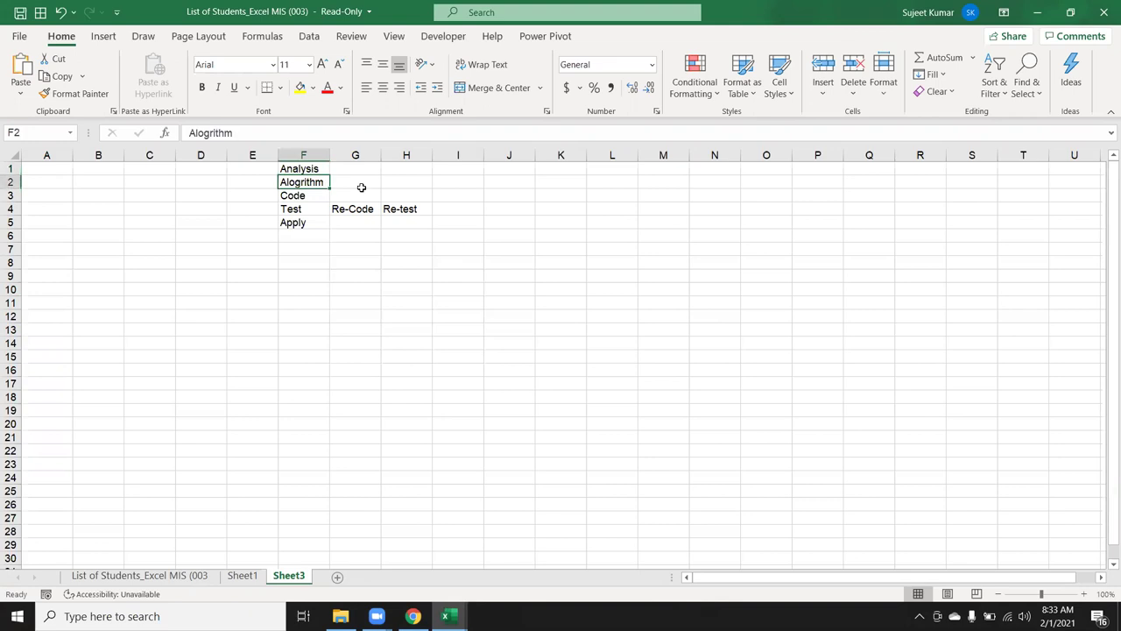
pyautogui.click(62, 174)
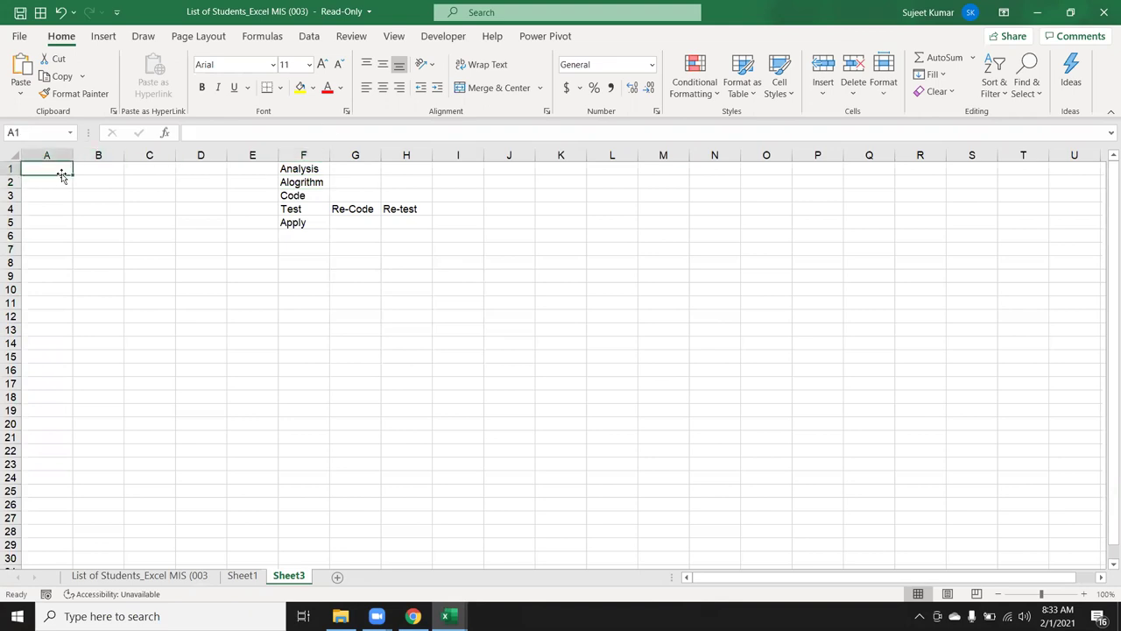
pyautogui.write('Name')
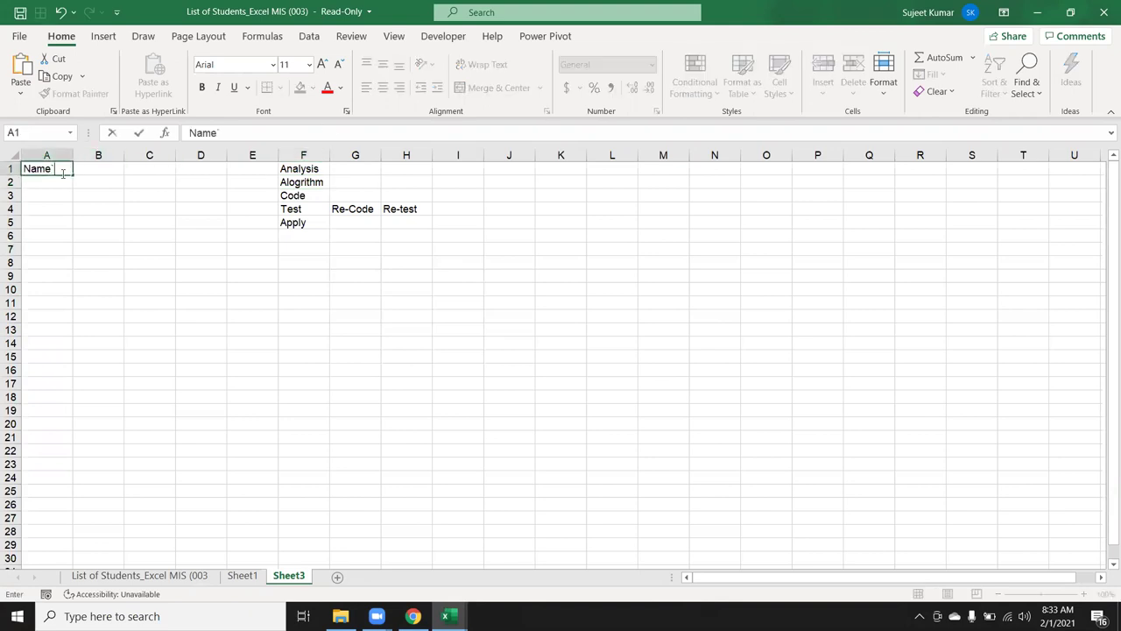
pyautogui.press('Tab')
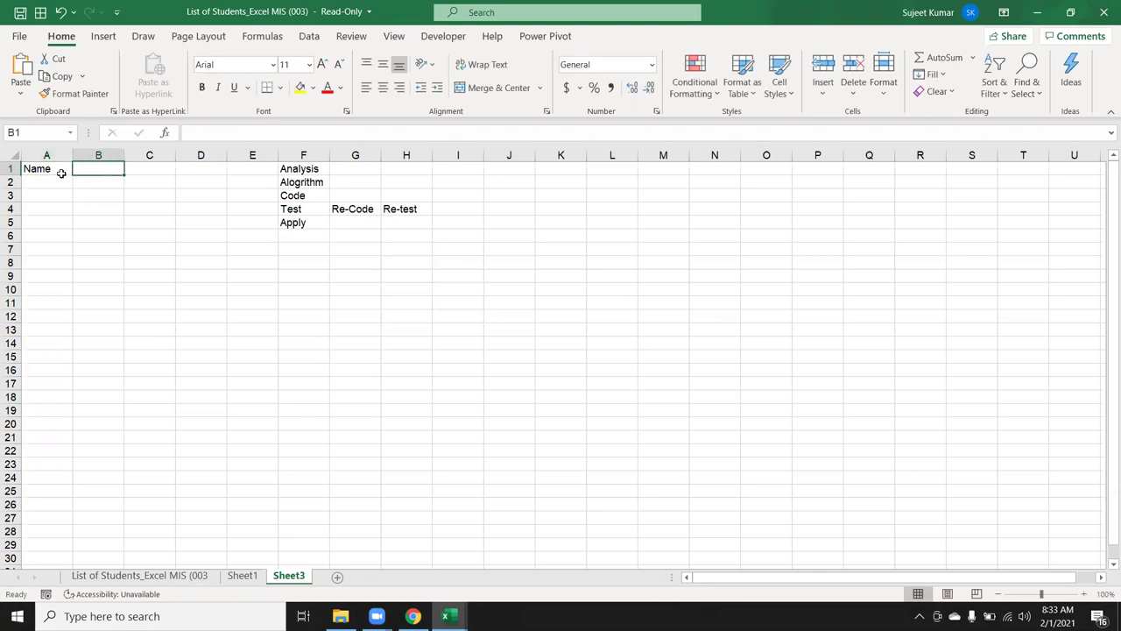
pyautogui.write('Roll')
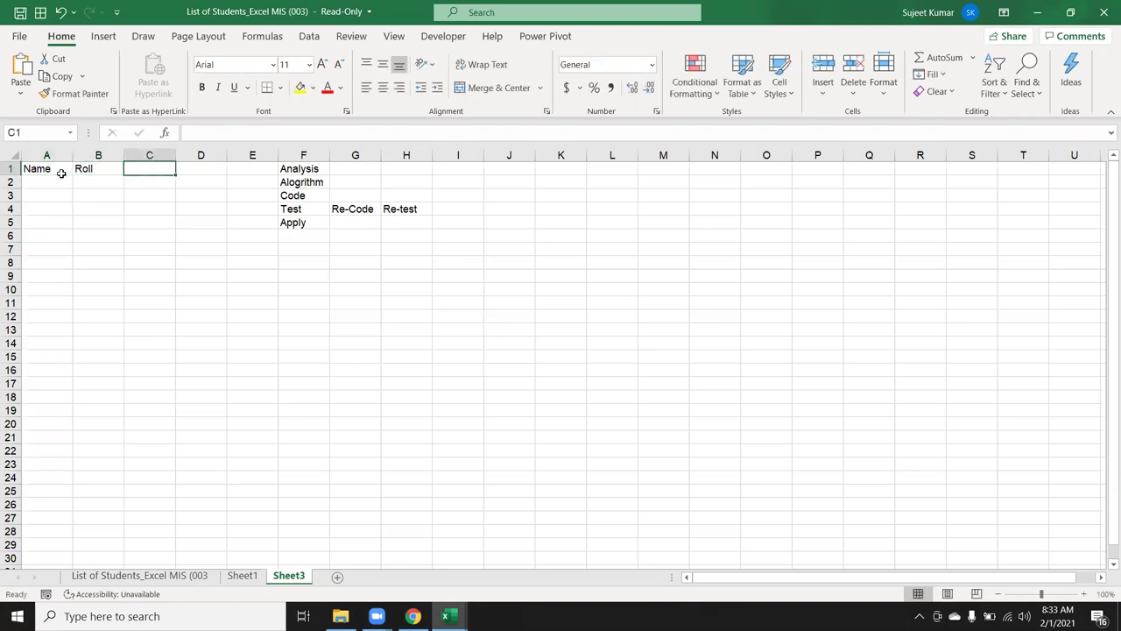
pyautogui.write('Marks')
pyautogui.press('Return')
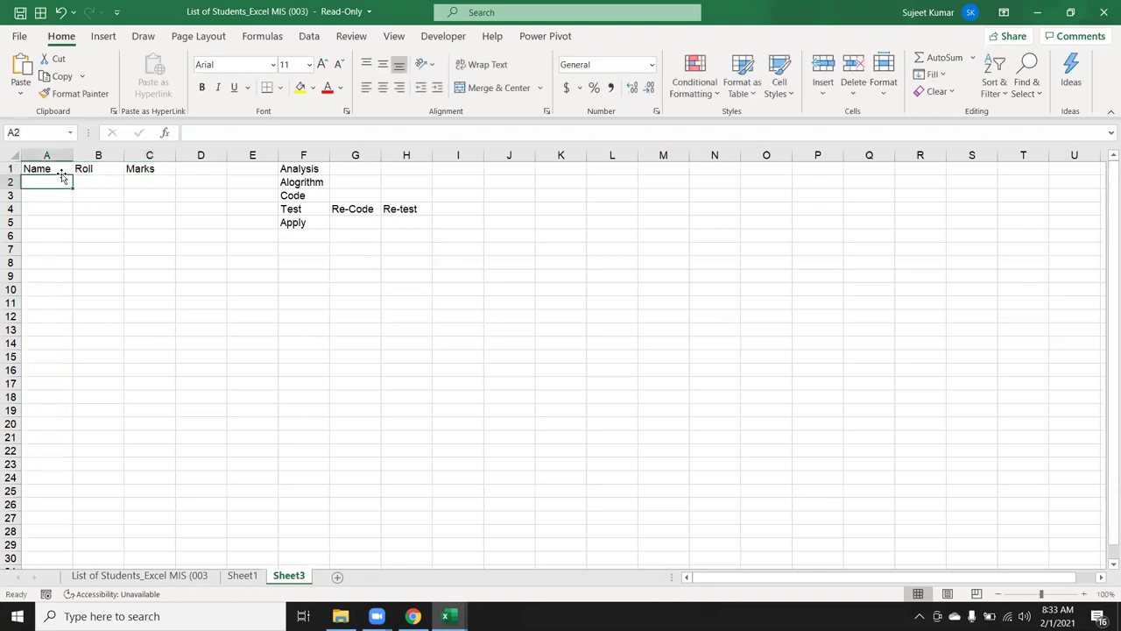
# Step: Begin the algorithm in E8 with Start, select a1 and enter name
pyautogui.click(259, 268)
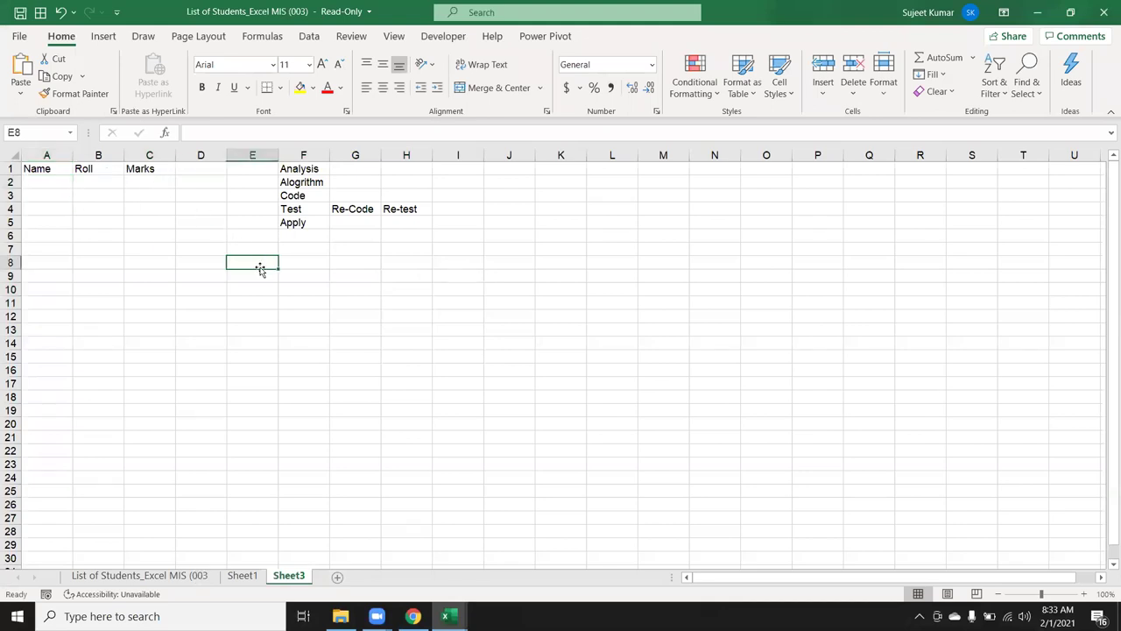
pyautogui.write('Start')
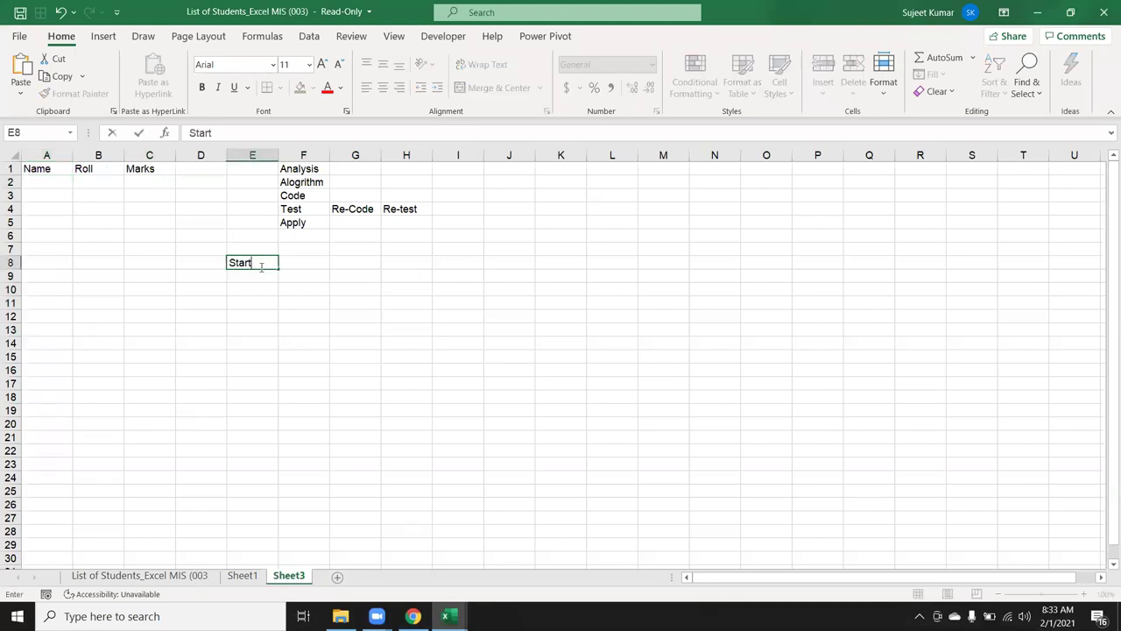
pyautogui.press('Return')
pyautogui.write('select a1')
pyautogui.press('Return')
pyautogui.write('enter a')
pyautogui.press('BackSpace')
pyautogui.write('name')
pyautogui.press('Return')
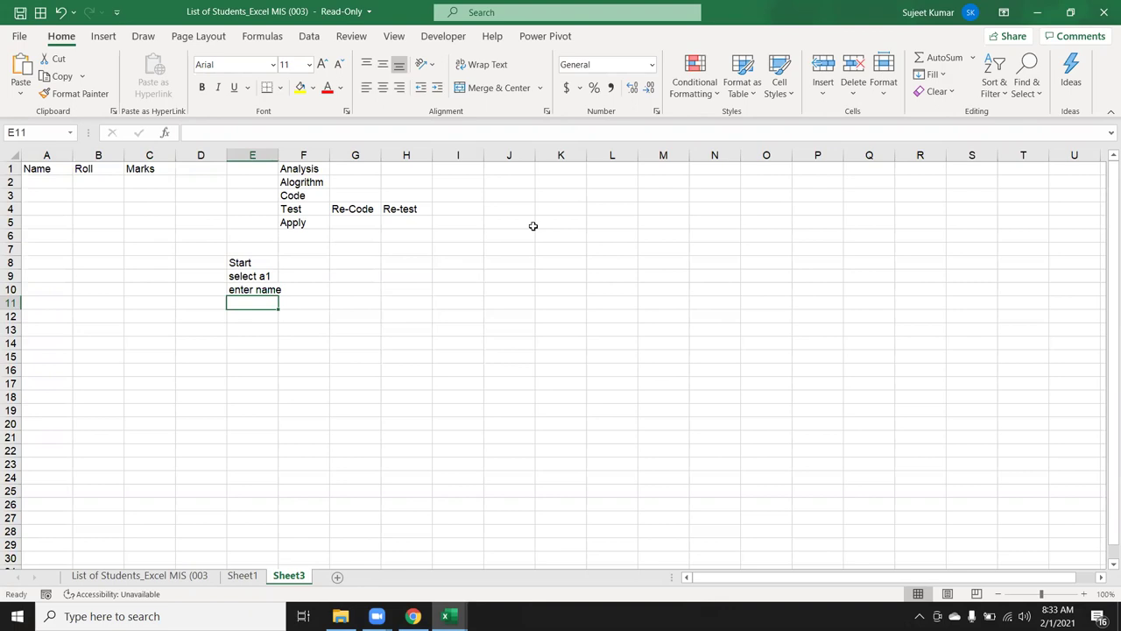
# Step: Add select b1 and enter roll as the next algorithm lines
pyautogui.write('na')
pyautogui.press('BackSpace')
pyautogui.press('BackSpace')
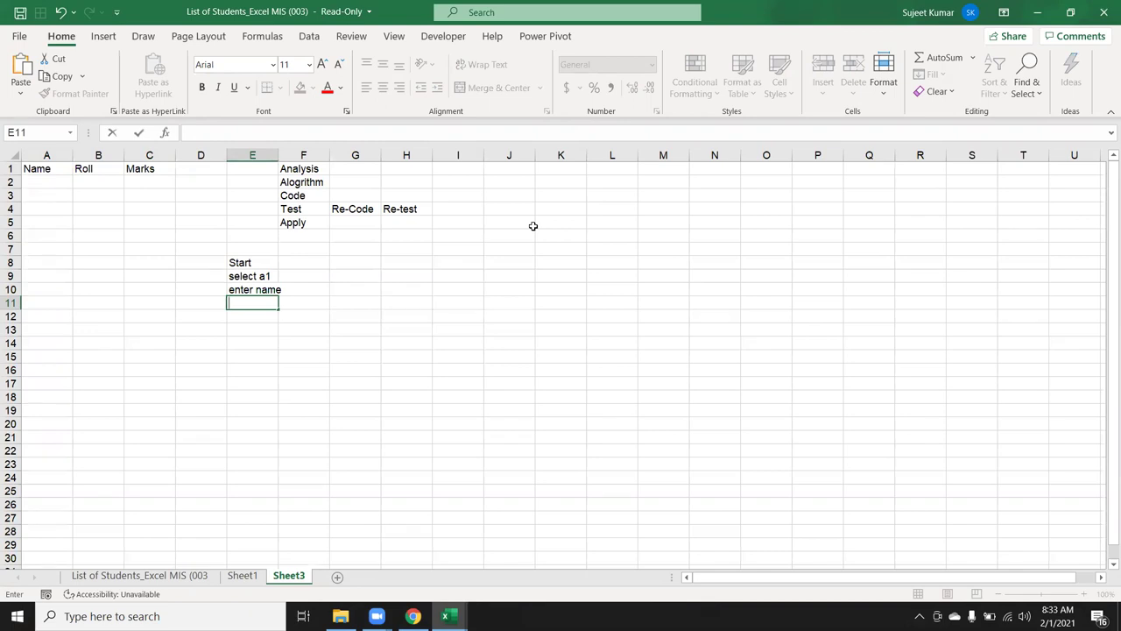
pyautogui.write('select ')
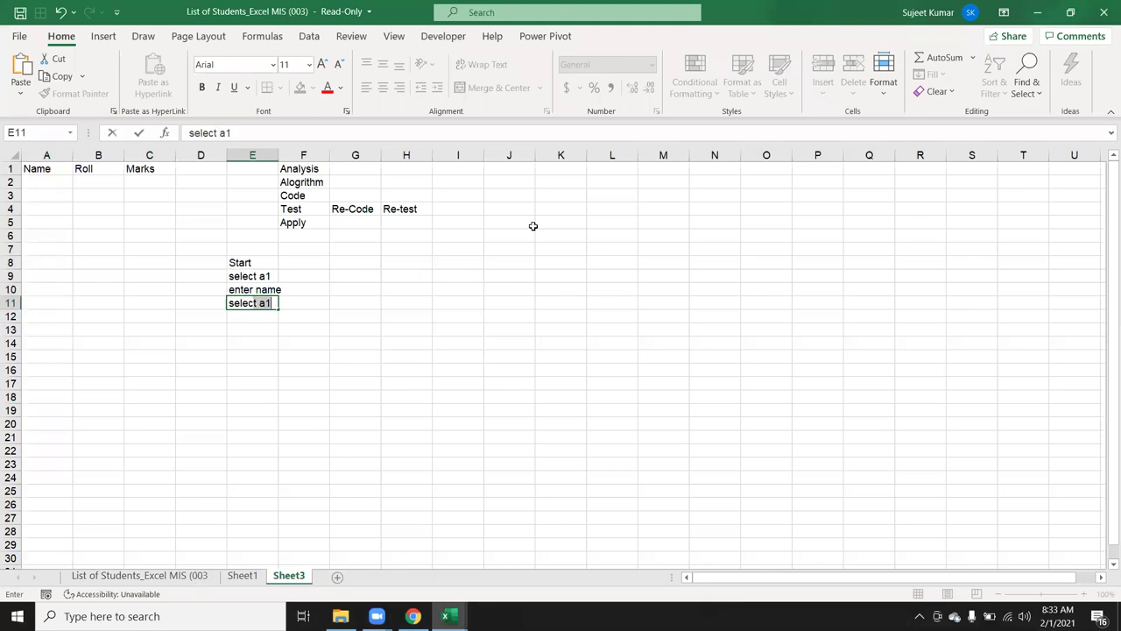
pyautogui.write('b1')
pyautogui.press('Return')
pyautogui.write('enter')
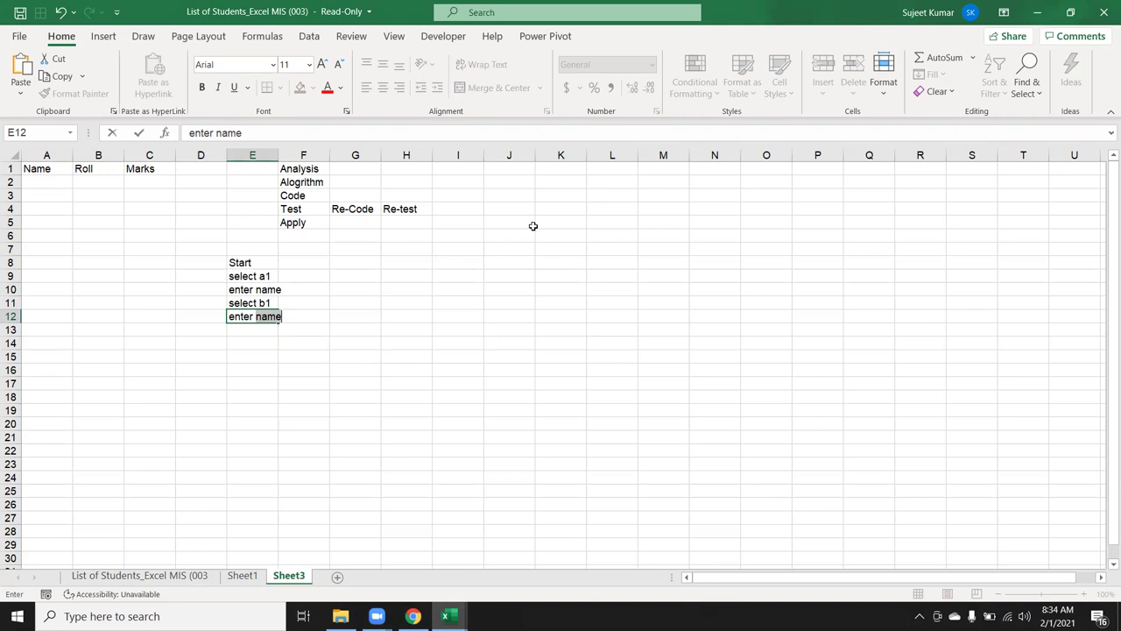
pyautogui.write('roll')
pyautogui.press('Return')
# Step: Finish the list with select c1, enter marks and end
pyautogui.write('select ')
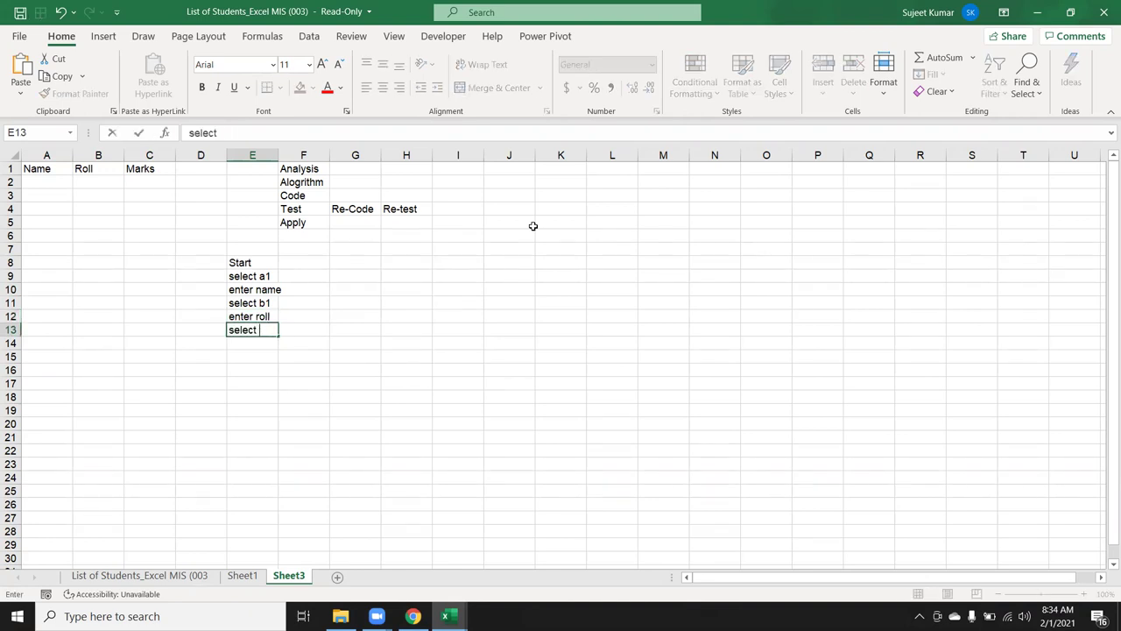
pyautogui.write('c1')
pyautogui.press('Return')
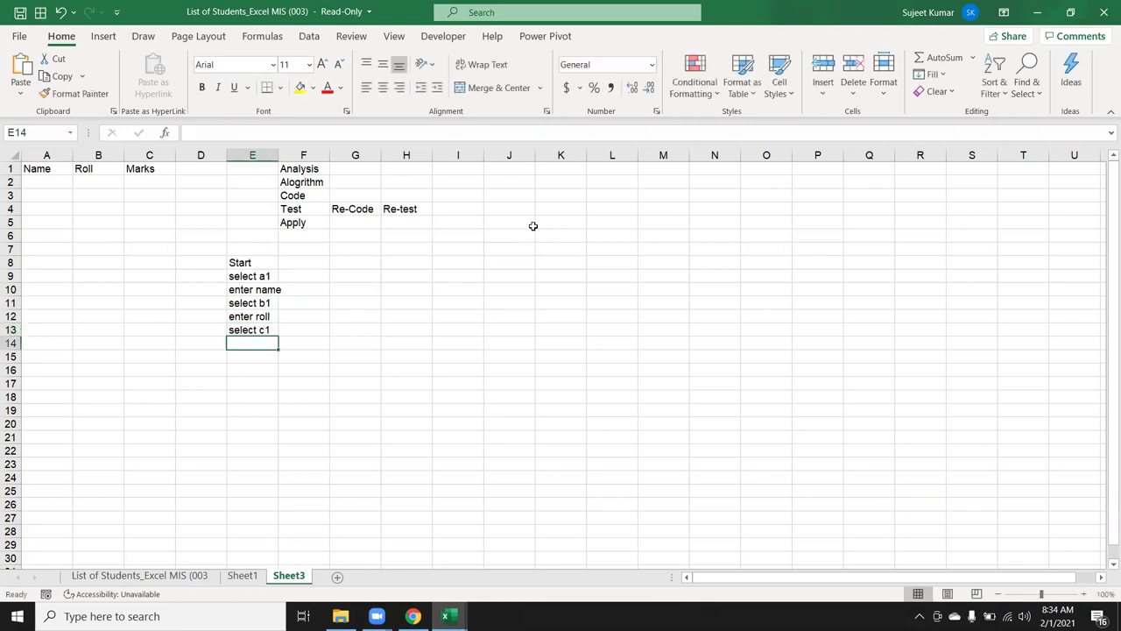
pyautogui.write('a')
pyautogui.press('BackSpace')
pyautogui.write('enter m')
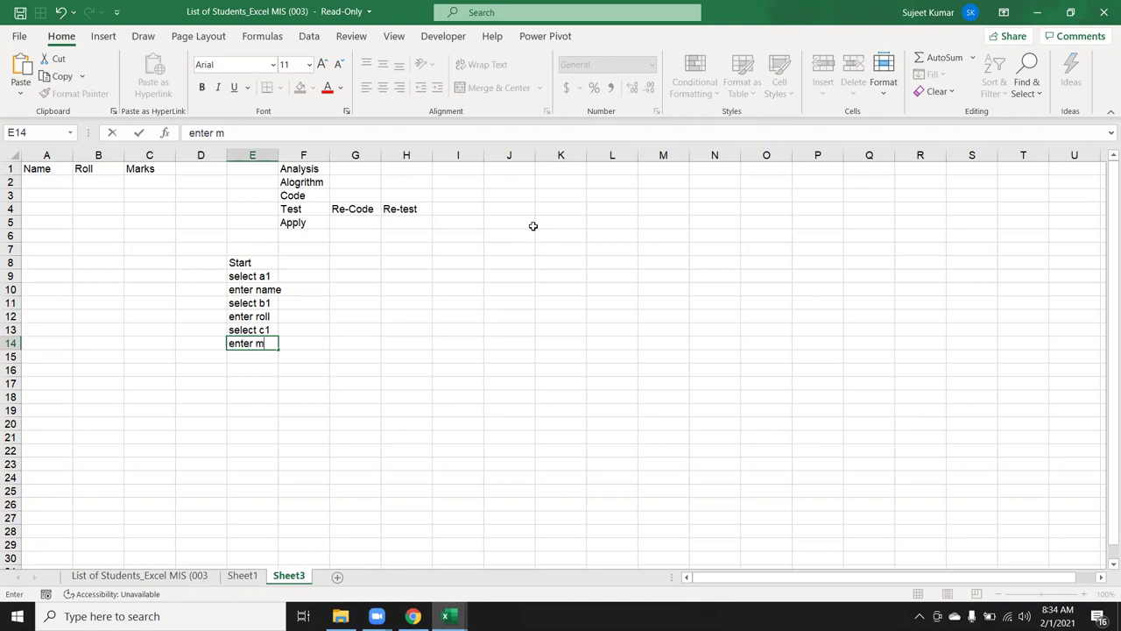
pyautogui.write('arks')
pyautogui.press('Return')
pyautogui.write('end')
pyautogui.press('Return')
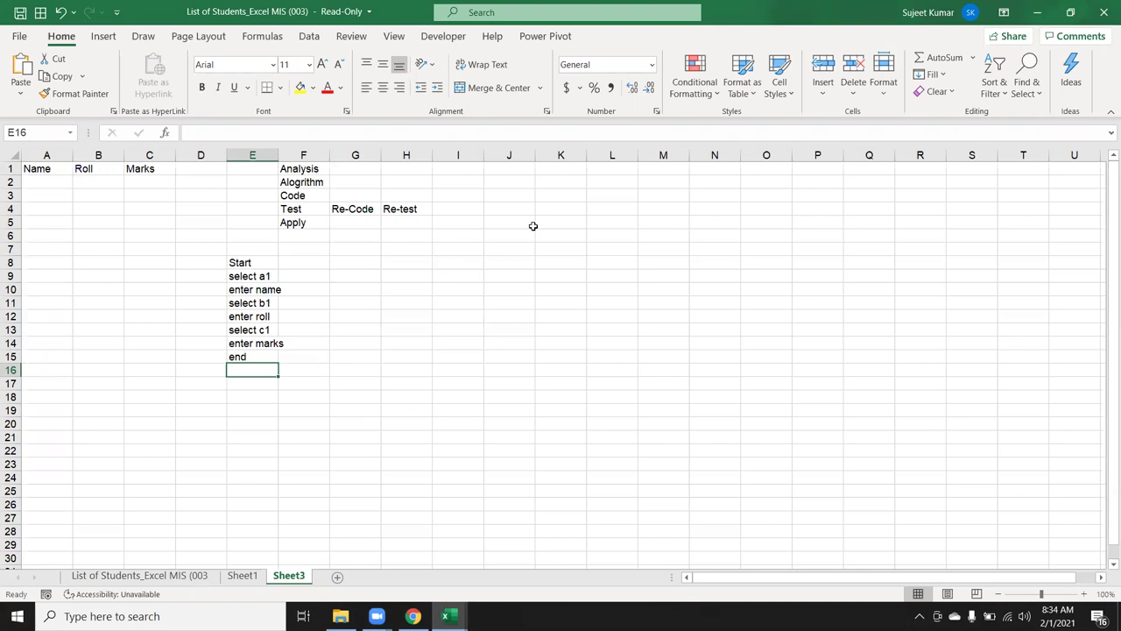
pyautogui.click(268, 289)
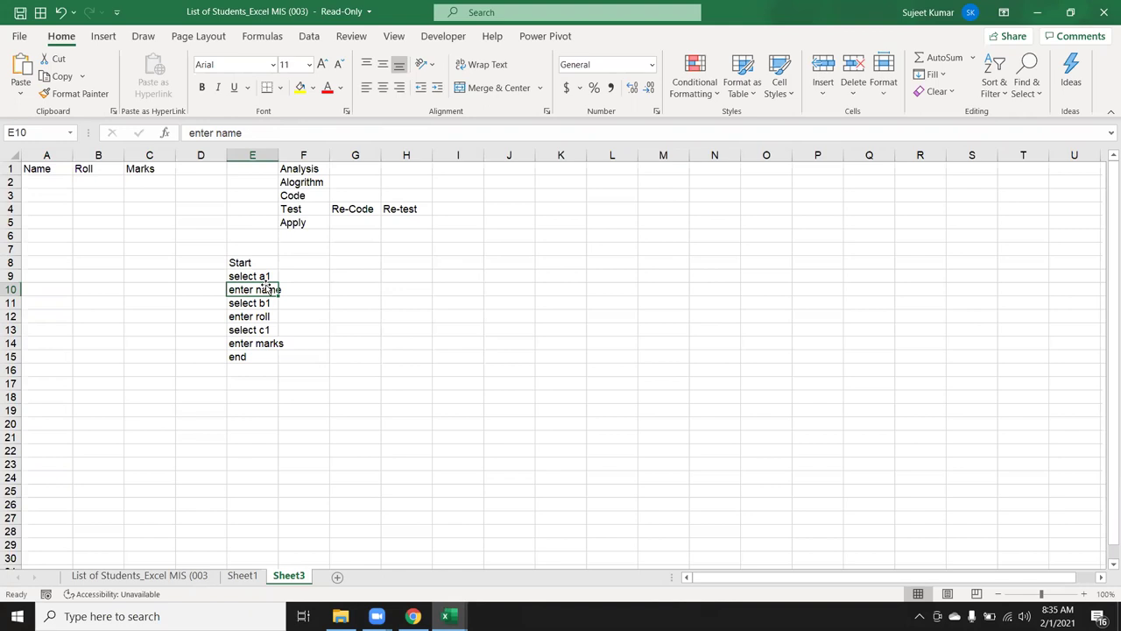
# Step: Select empty cell J7 on Sheet3 and show the Developer ribbon tab
pyautogui.click(646, 316)
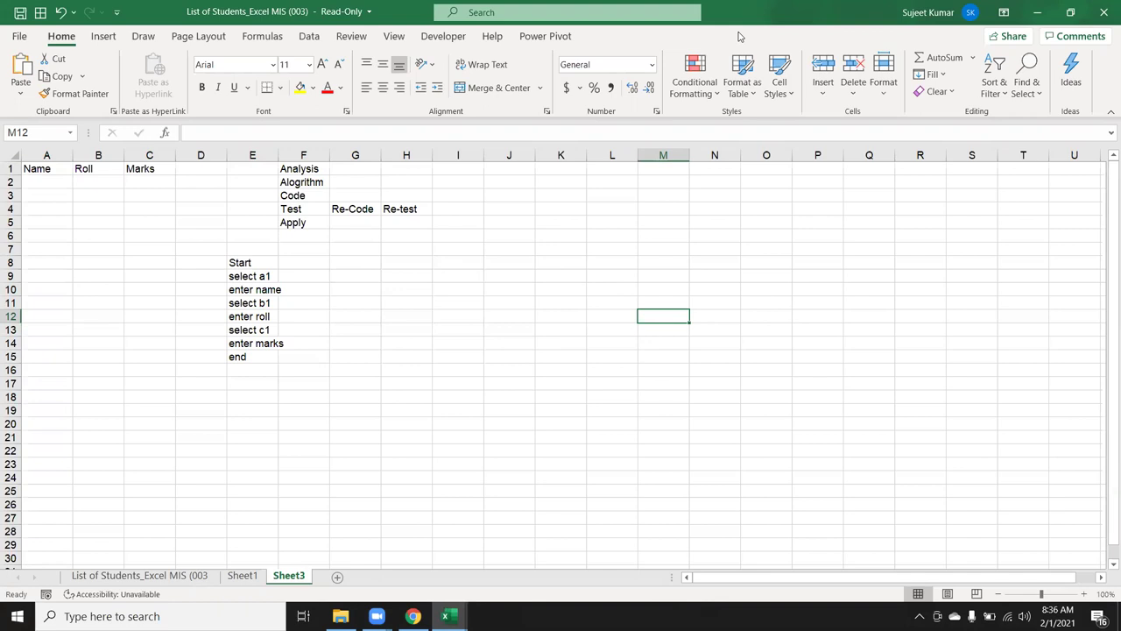
pyautogui.click(501, 244)
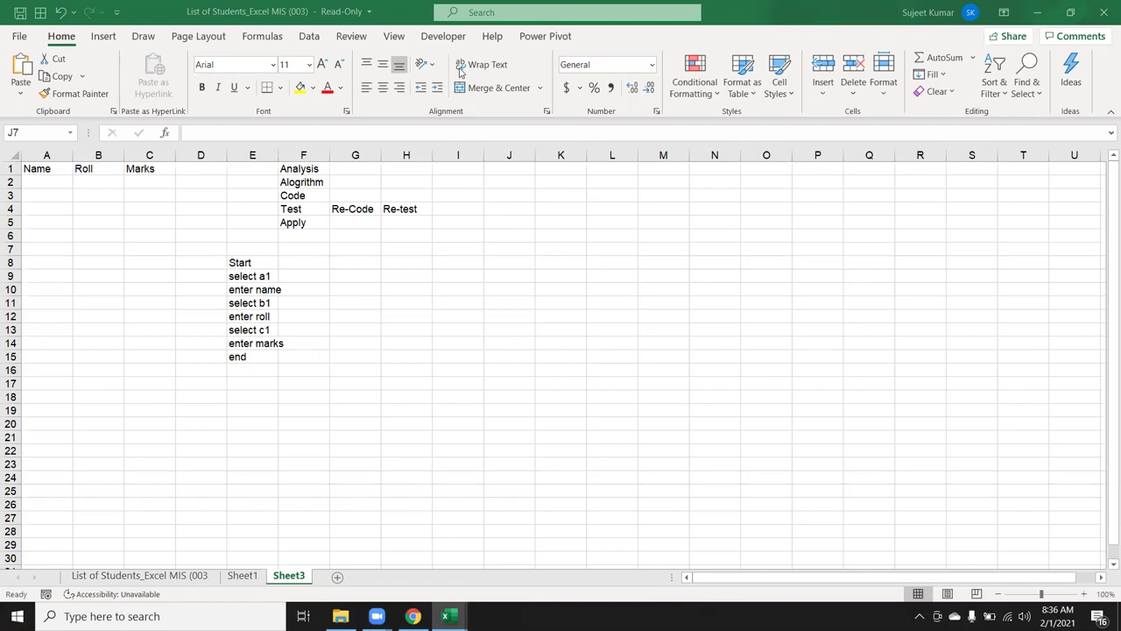
pyautogui.click(443, 36)
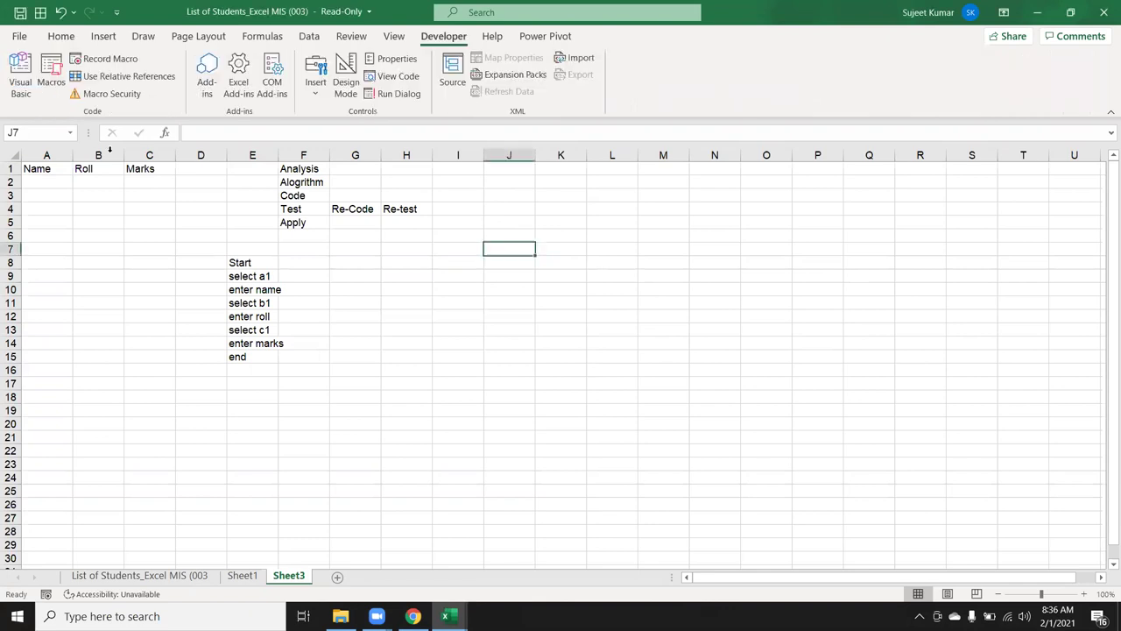
# Step: In the Raj_1 macro, write the line Range("A1").Select from the 'select a1' note
pyautogui.click(24, 96)
pyautogui.click(223, 130)
pyautogui.moveTo(222, 131); pyautogui.dragTo(168, 85)
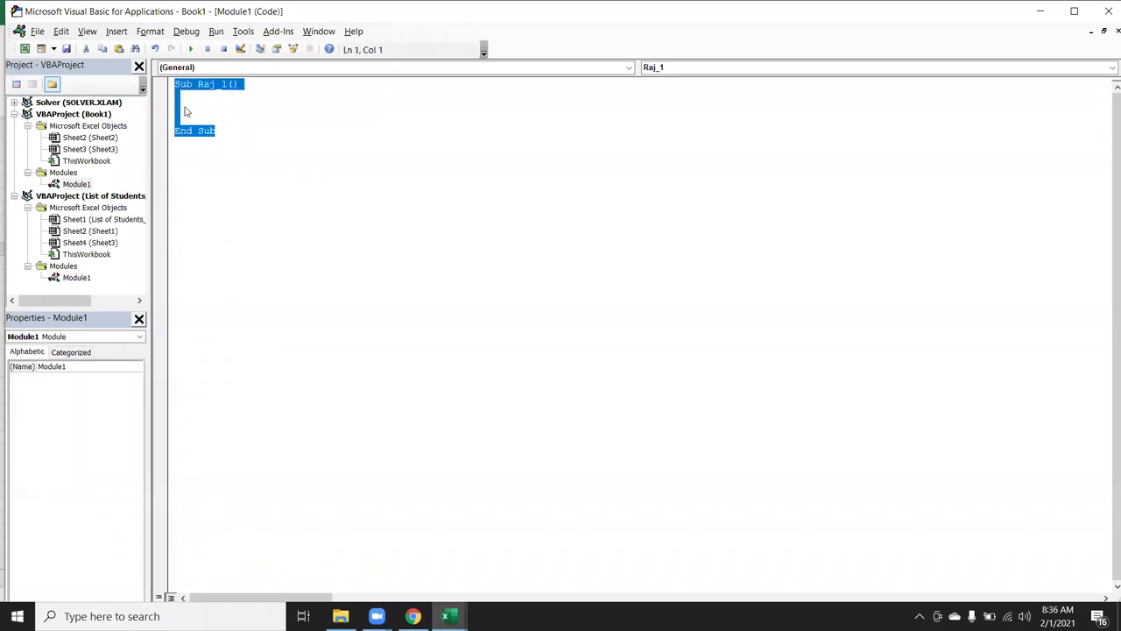
pyautogui.click(187, 102)
pyautogui.hotkey('alt', 'F11')
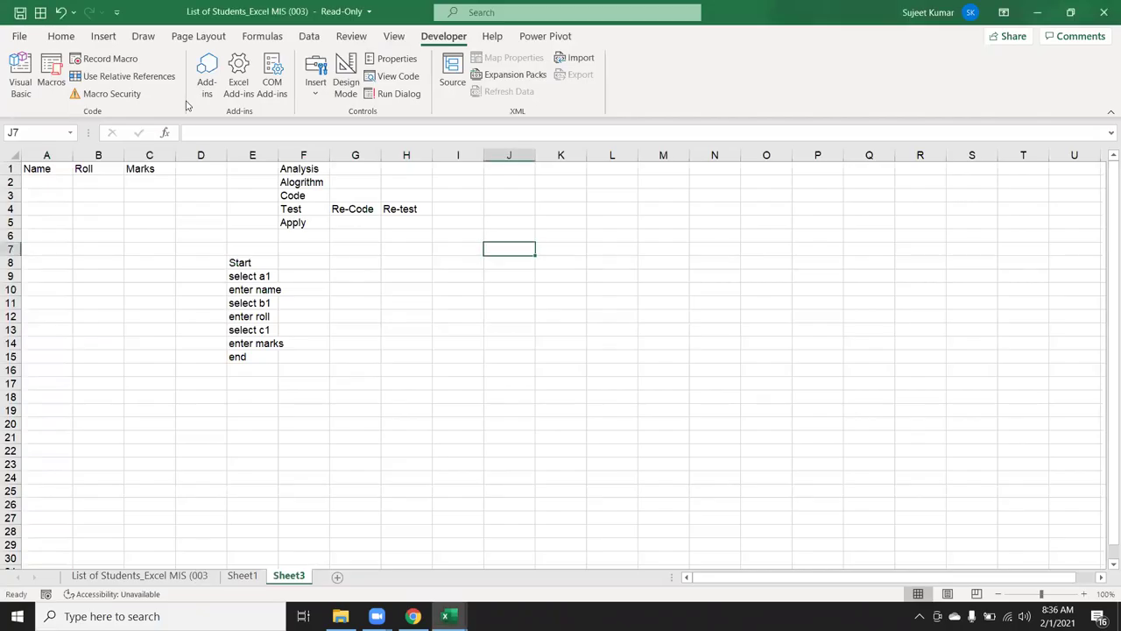
pyautogui.press('Left')
pyautogui.press('Left')
pyautogui.press('Left')
pyautogui.press('Left')
pyautogui.press('Left')
pyautogui.press('Down')
pyautogui.press('Down')
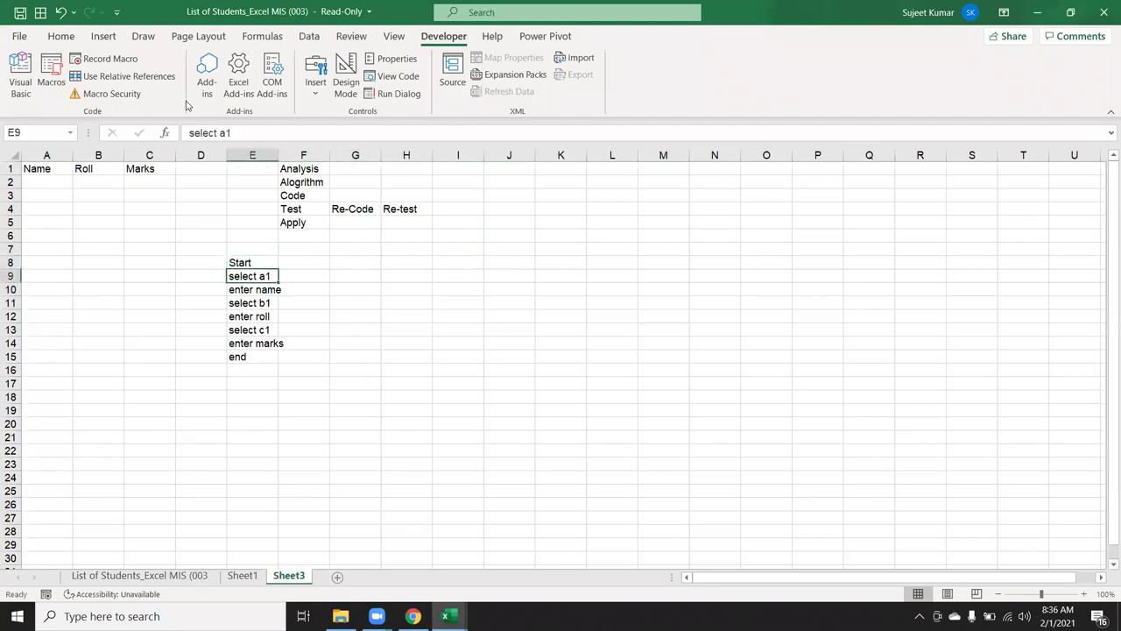
pyautogui.hotkey('alt', 'F11')
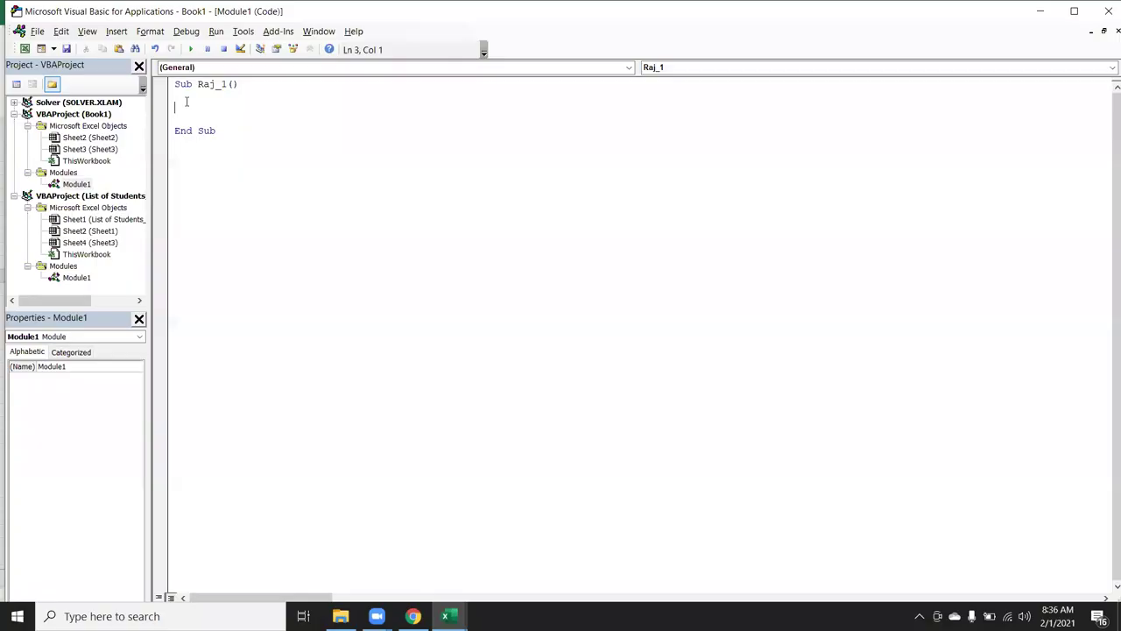
pyautogui.write('range')
pyautogui.write('("A')
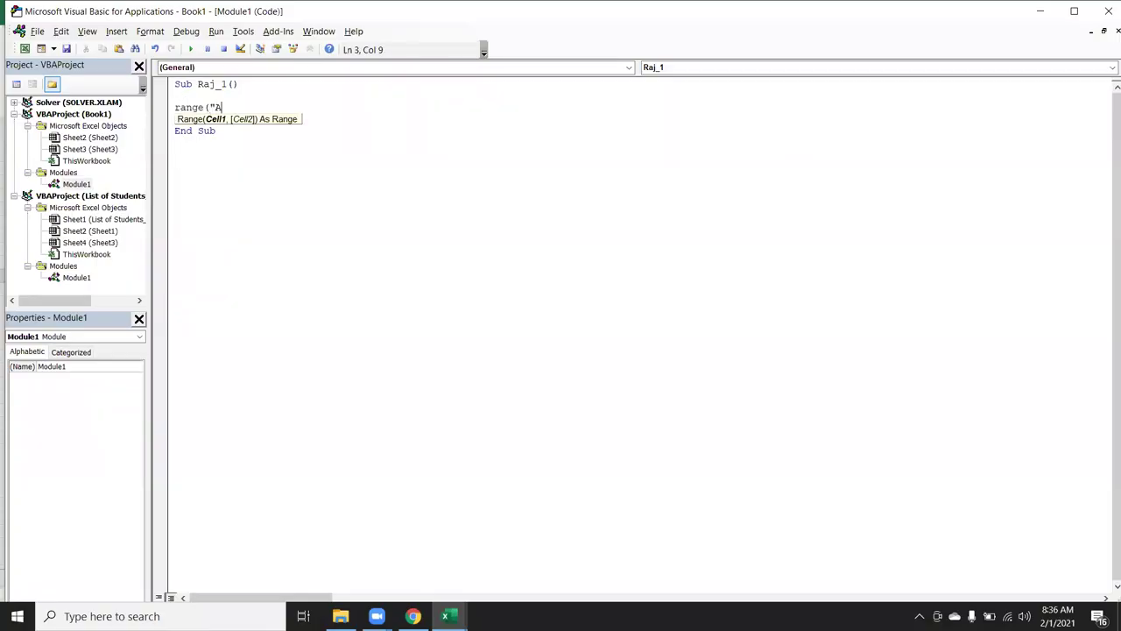
pyautogui.write('1")')
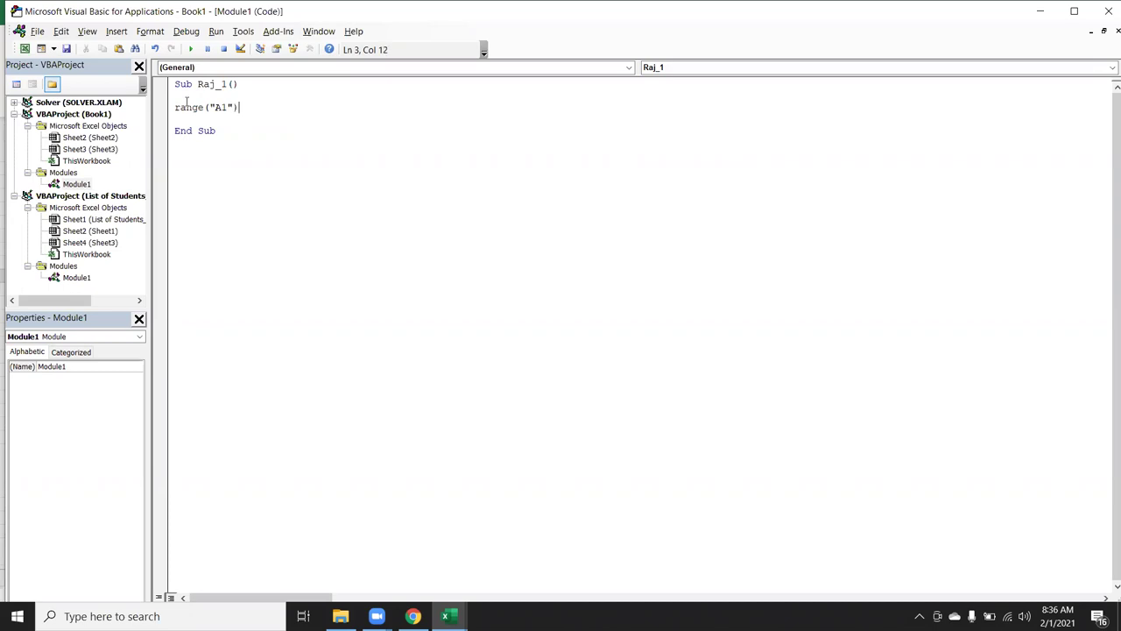
pyautogui.write('.se')
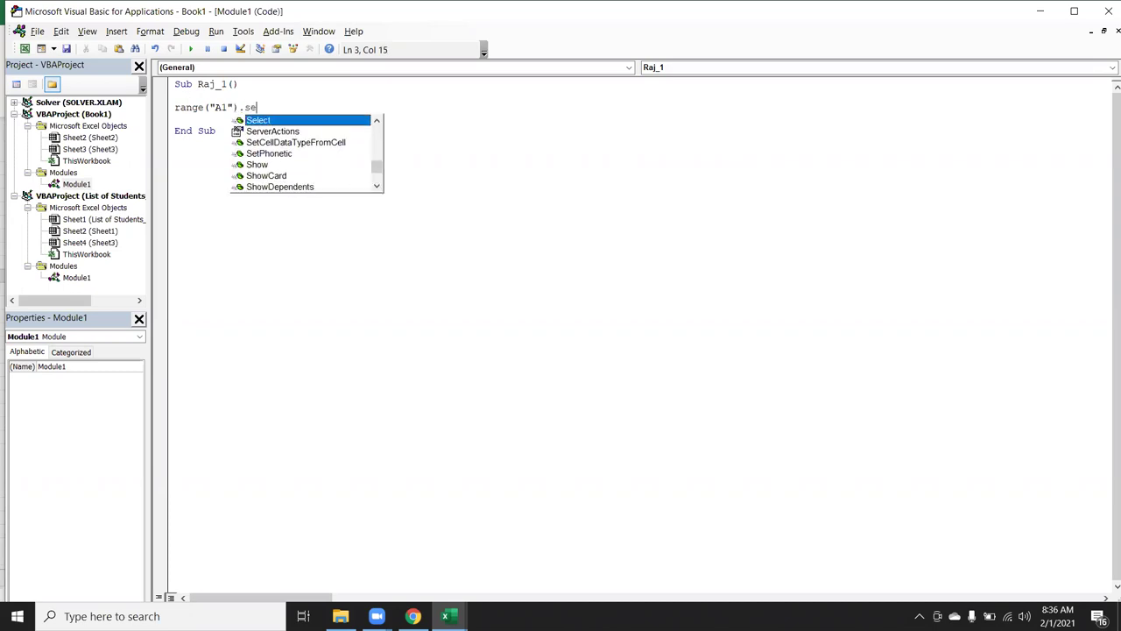
pyautogui.press('Return')
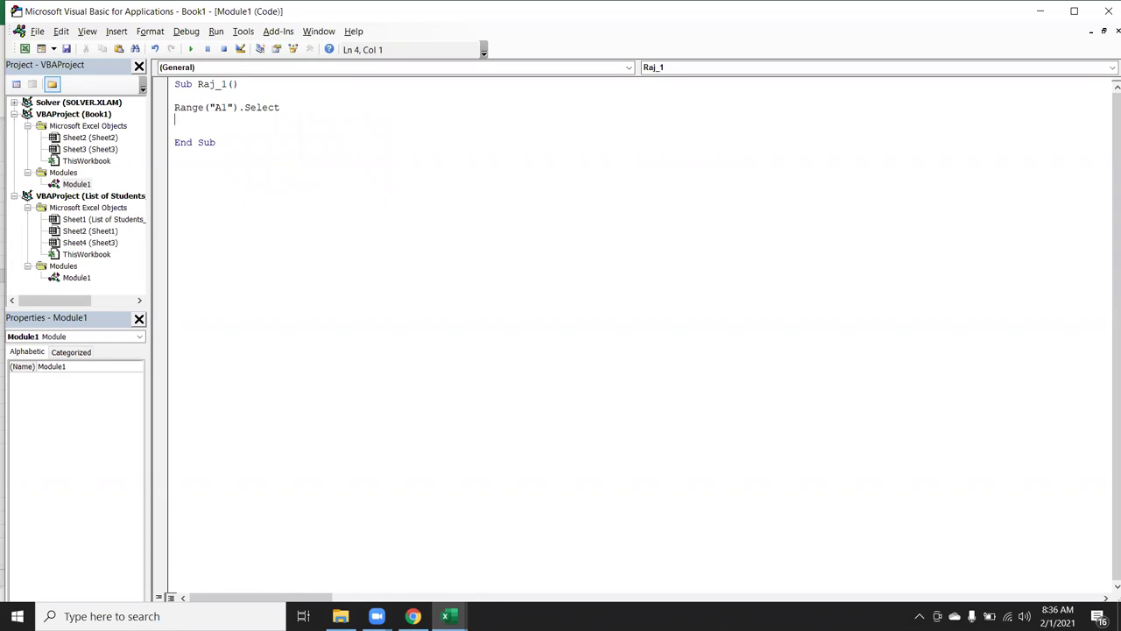
# Step: Add ActiveCell.Value = 152 below it and select both new code lines
pyautogui.hotkey('alt', 'F11')
pyautogui.click(264, 289)
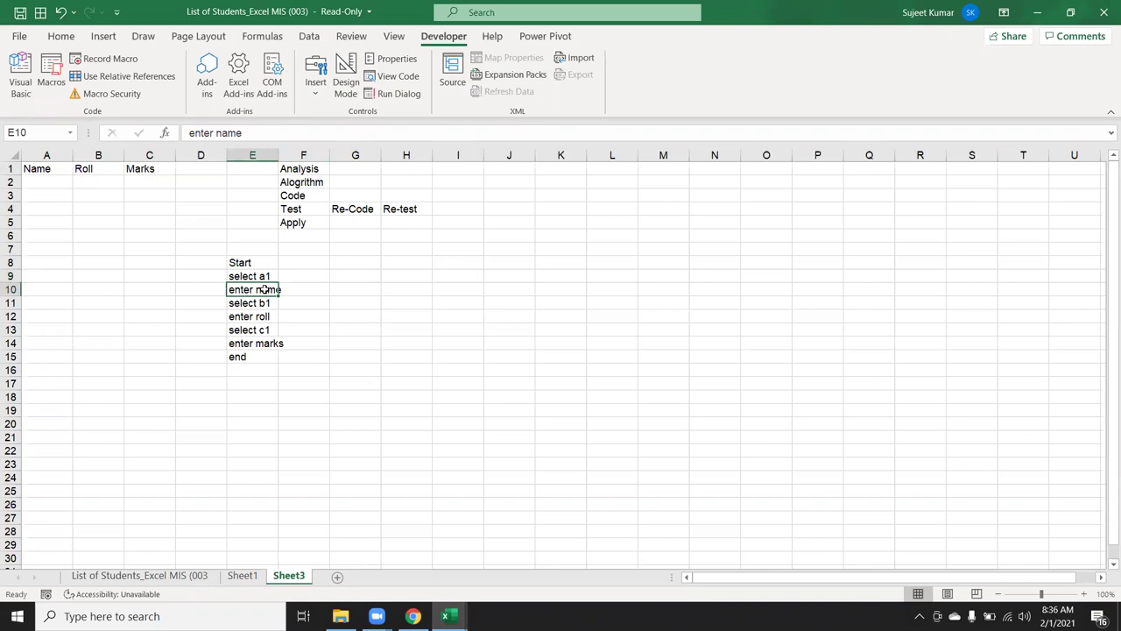
pyautogui.click(51, 185)
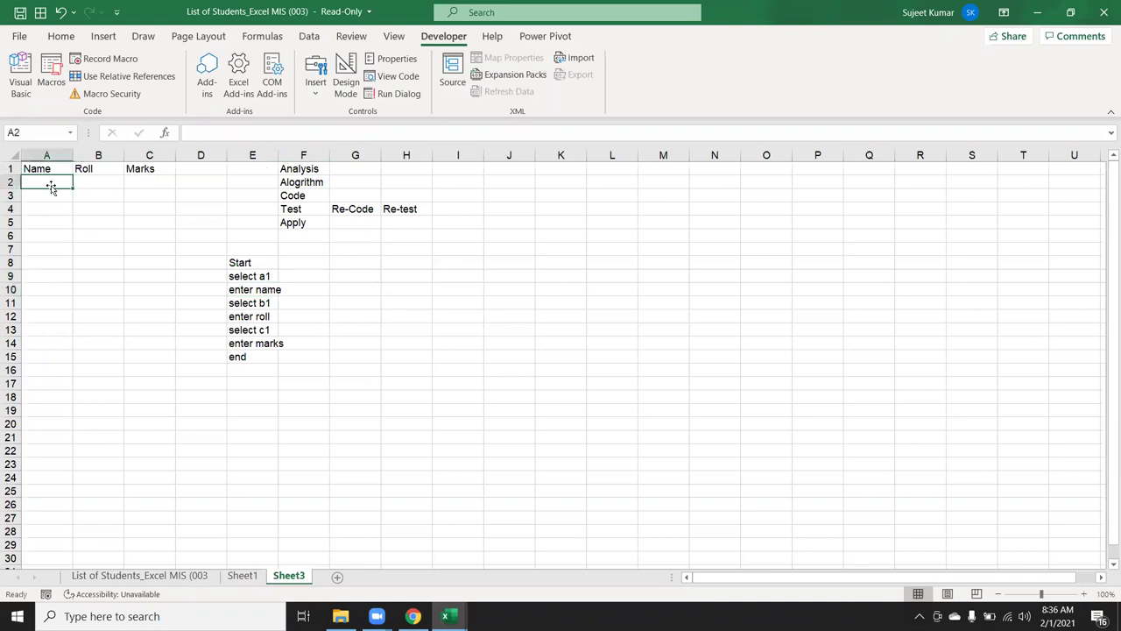
pyautogui.hotkey('alt', 'F11')
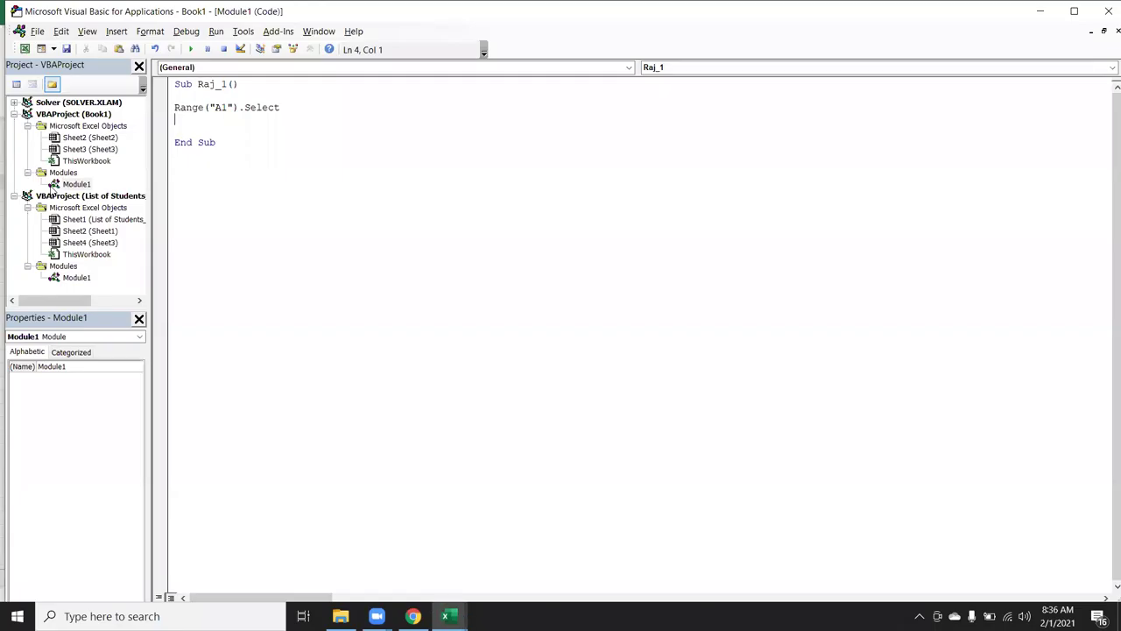
pyautogui.write('activecell.val')
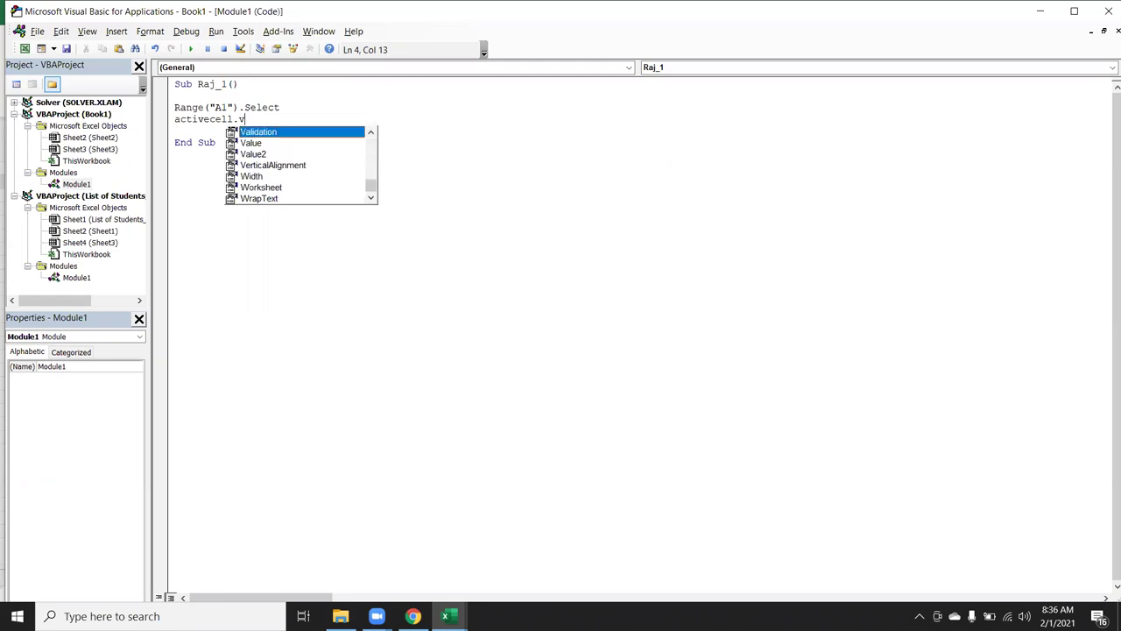
pyautogui.write('u')
pyautogui.press('Tab')
pyautogui.write('= ')
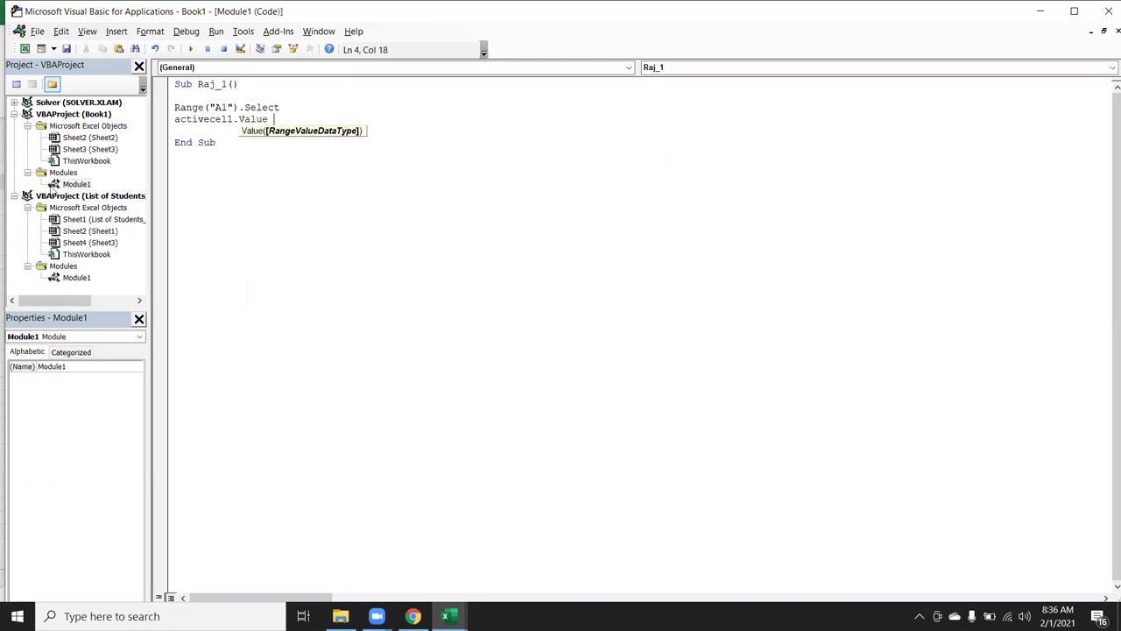
pyautogui.write('152')
pyautogui.press('Return')
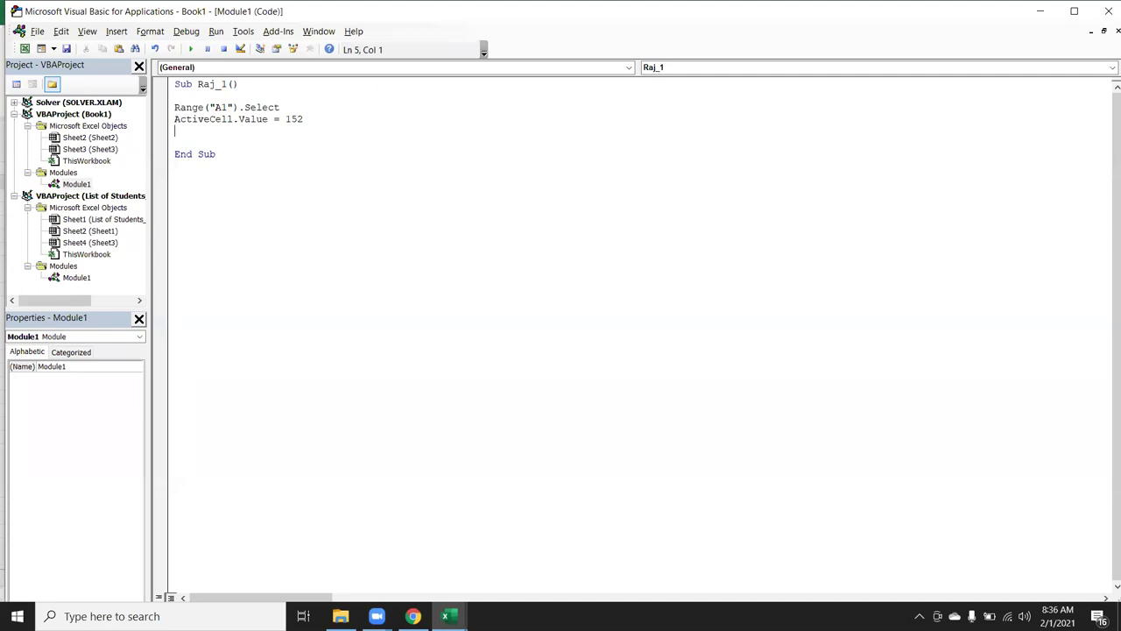
pyautogui.click(174, 119)
pyautogui.hotkey('shift', 'Down')
pyautogui.hotkey('shift', 'Up')
pyautogui.hotkey('shift', 'Up')
pyautogui.hotkey('shift', 'Down')
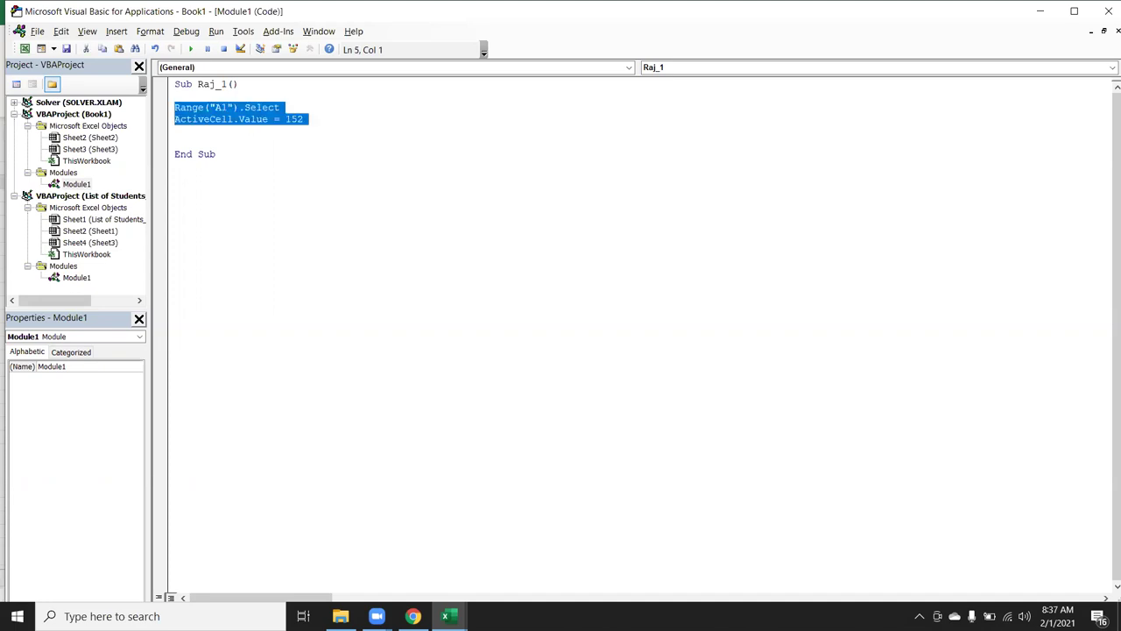
pyautogui.press('Delete')
pyautogui.press('Up')
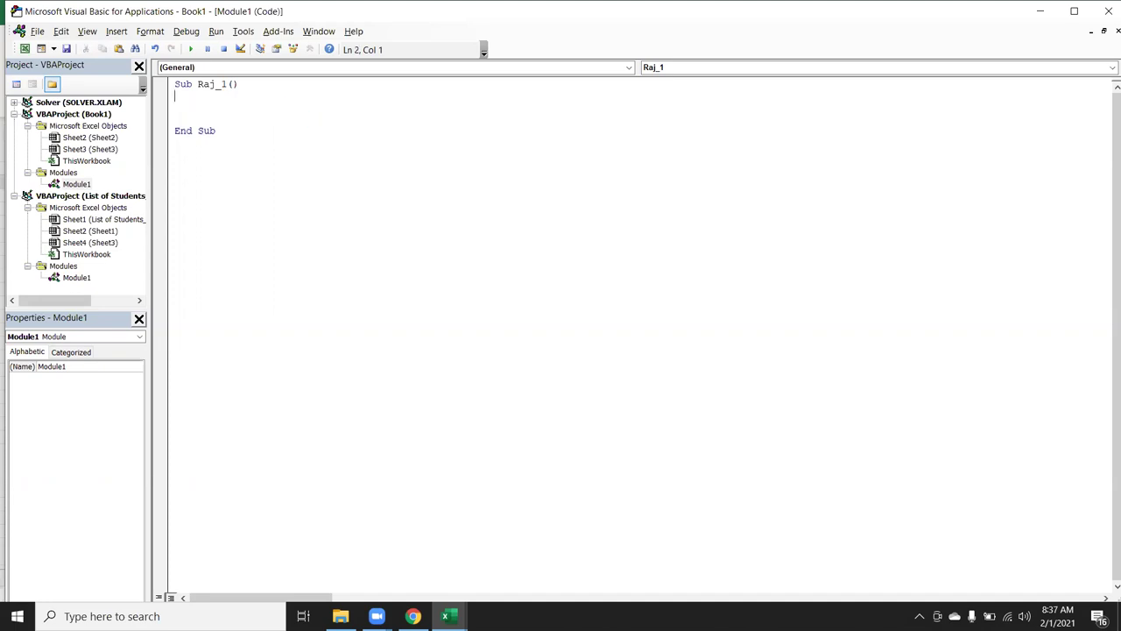
pyautogui.press('Return')
pyautogui.write('application')
pyautogui.press('Return')
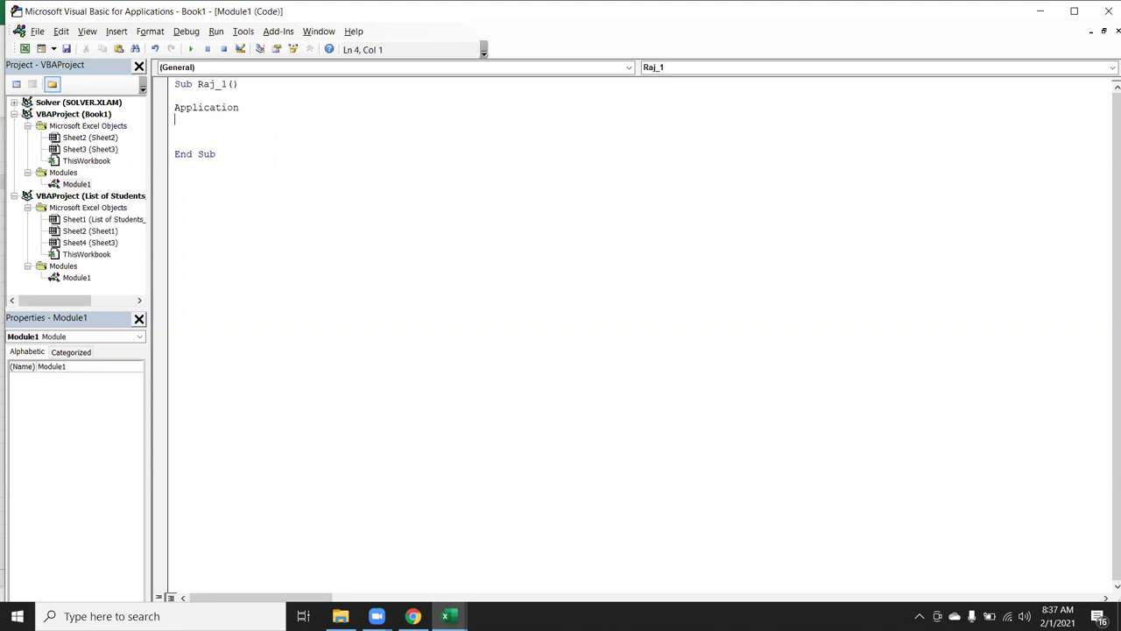
pyautogui.write('workbooks')
pyautogui.press('Return')
pyautogui.write('sheet')
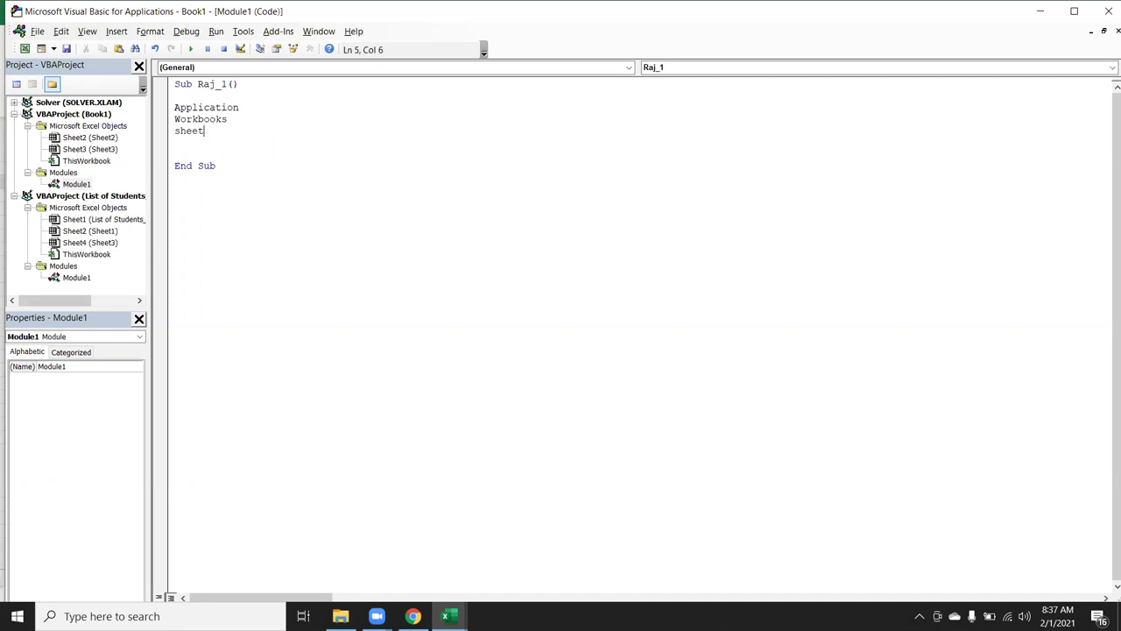
pyautogui.write('s')
pyautogui.press('Return')
pyautogui.write('range')
pyautogui.press('Return')
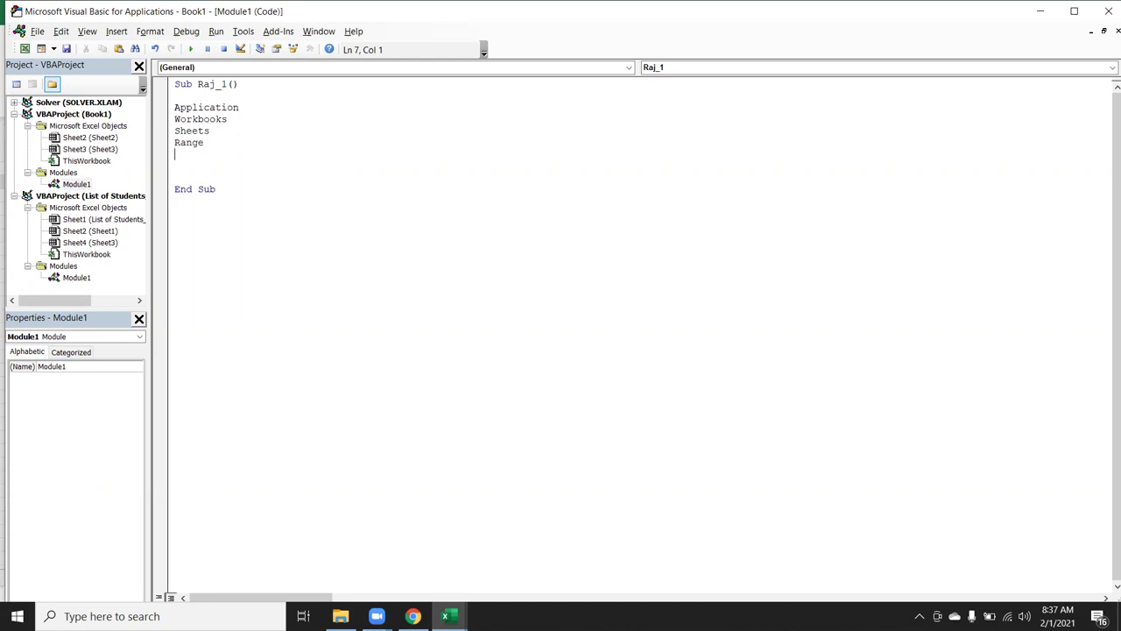
pyautogui.click(175, 107)
pyautogui.hotkey('shift', 'Down')
pyautogui.hotkey('shift', 'Down')
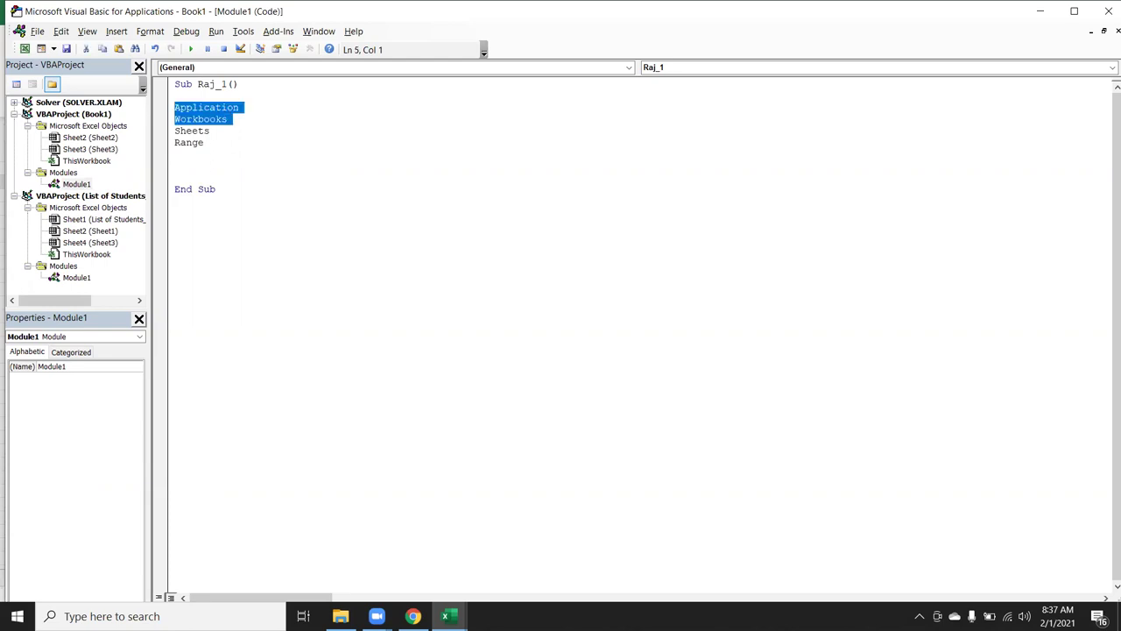
pyautogui.hotkey('shift', 'Down')
pyautogui.hotkey('shift', 'Down')
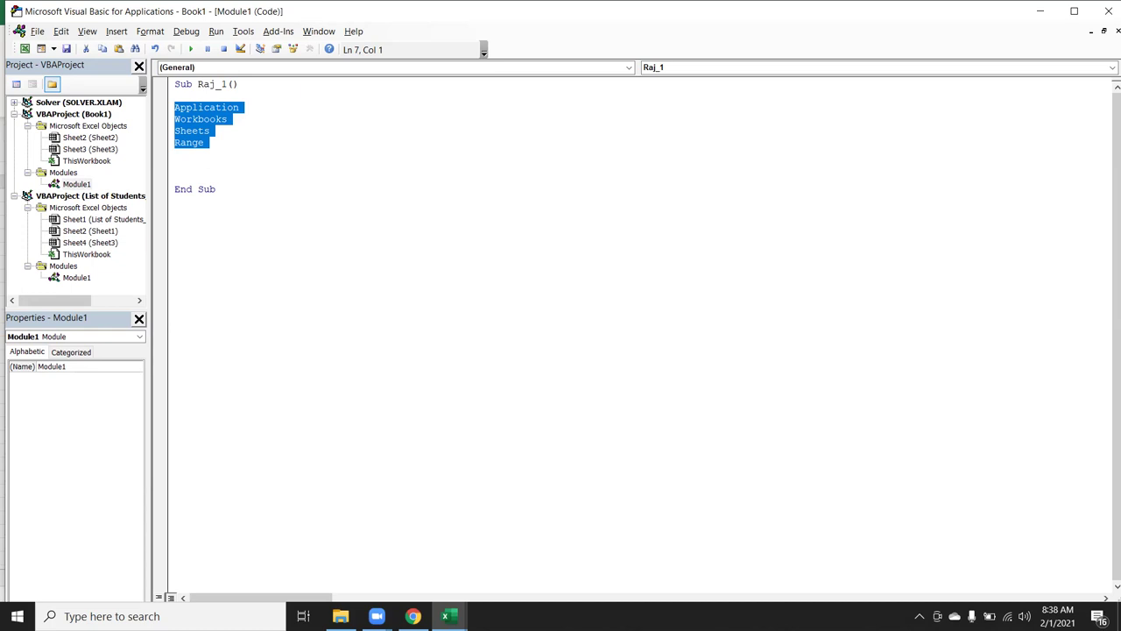
pyautogui.click(175, 166)
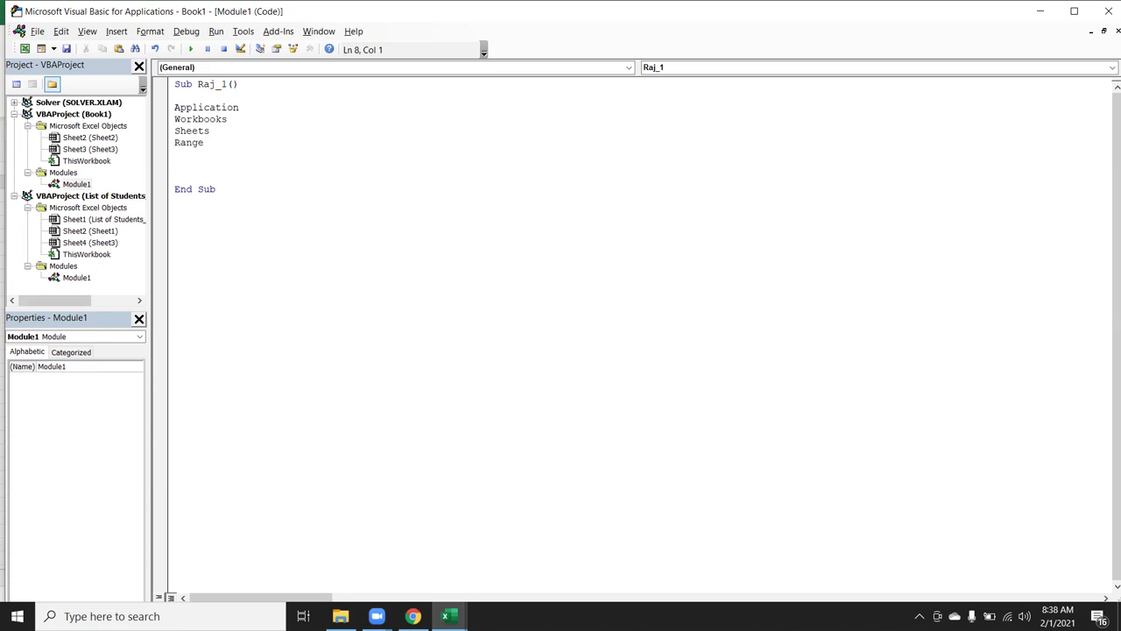
# Step: Write Range("A1").Value = 15 and highlight its Range, A1, Value and 15 parts
pyautogui.write('range')
pyautogui.write('(')
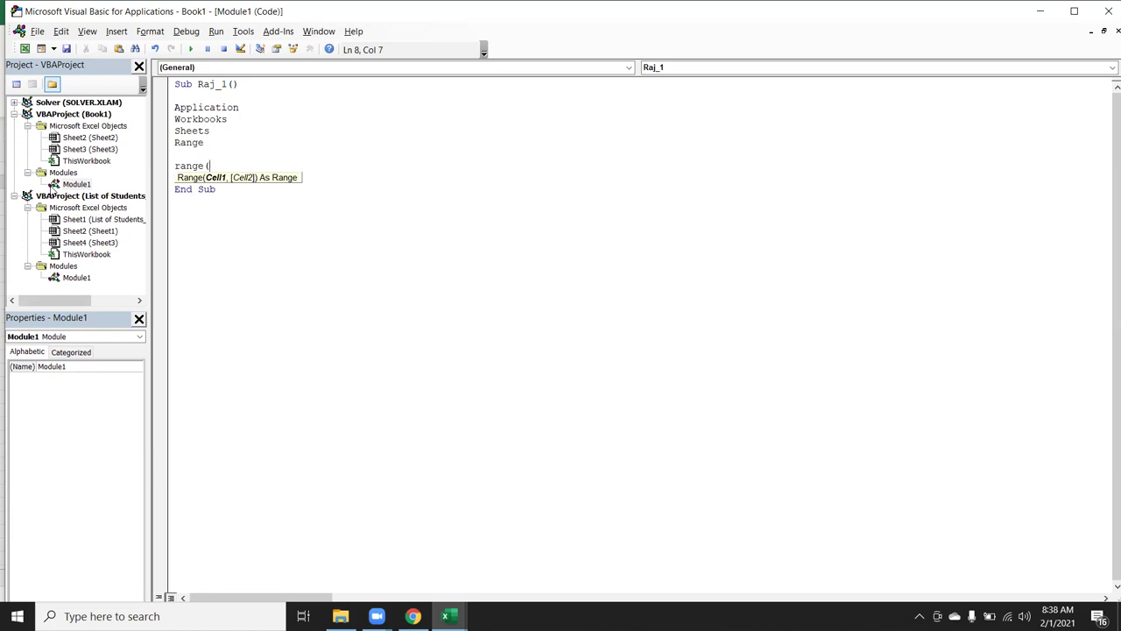
pyautogui.write('"A1')
pyautogui.write('")')
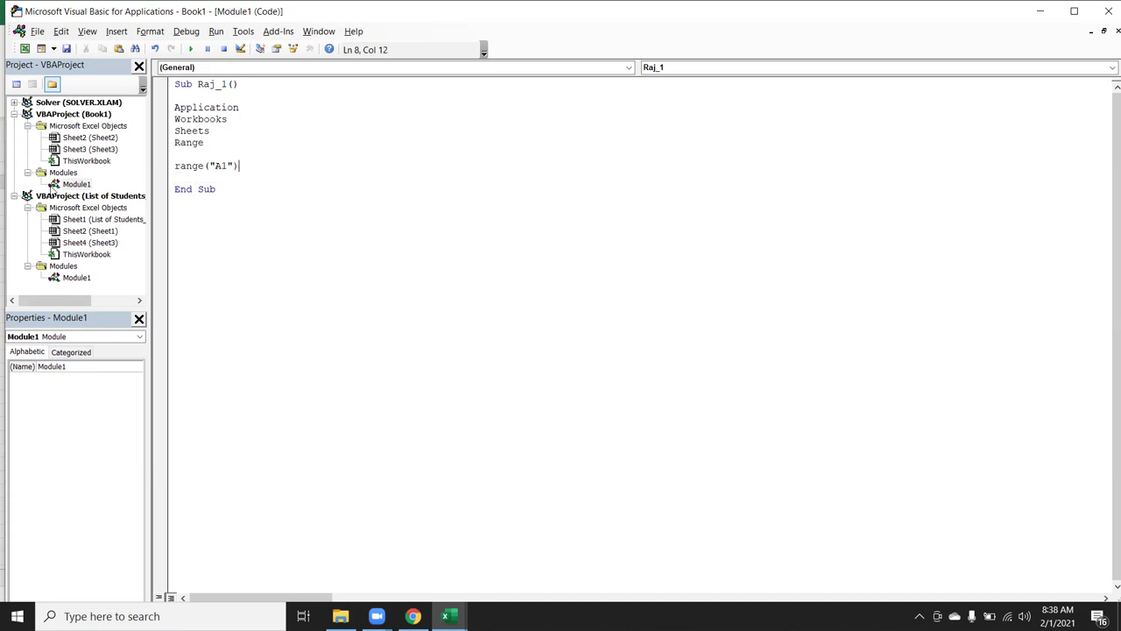
pyautogui.write('.')
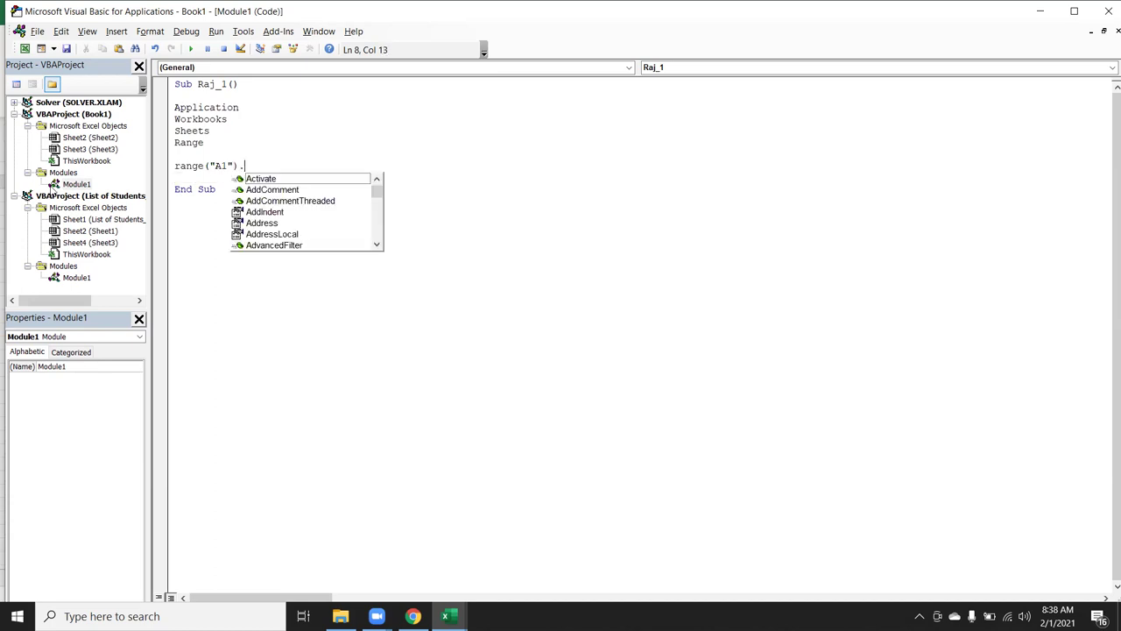
pyautogui.write('v')
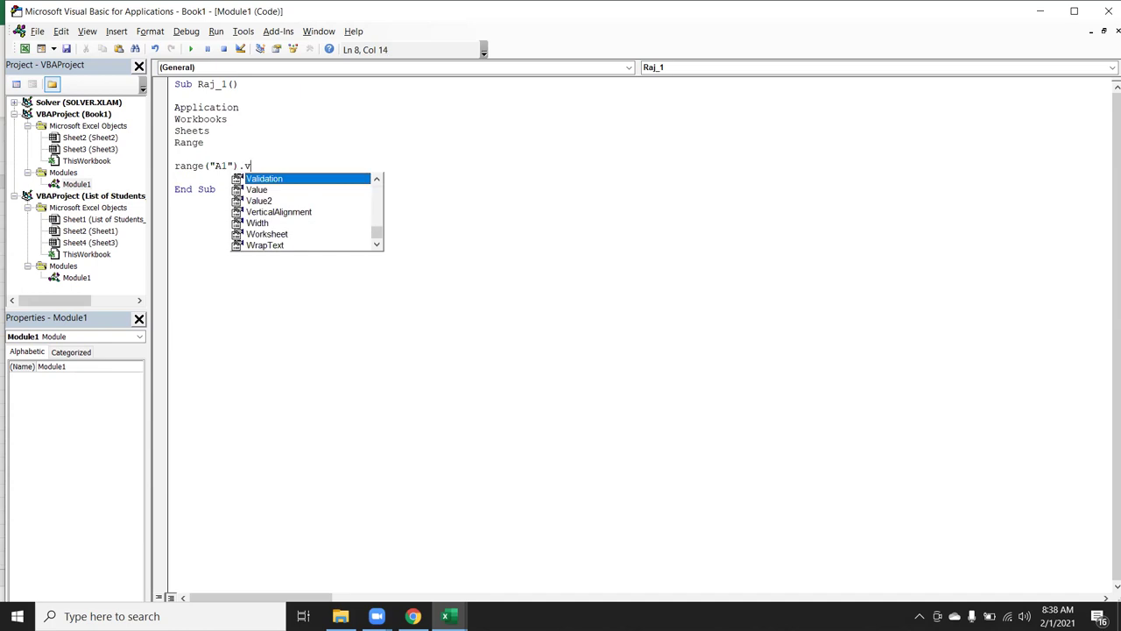
pyautogui.press('Down')
pyautogui.press('Tab')
pyautogui.write('=')
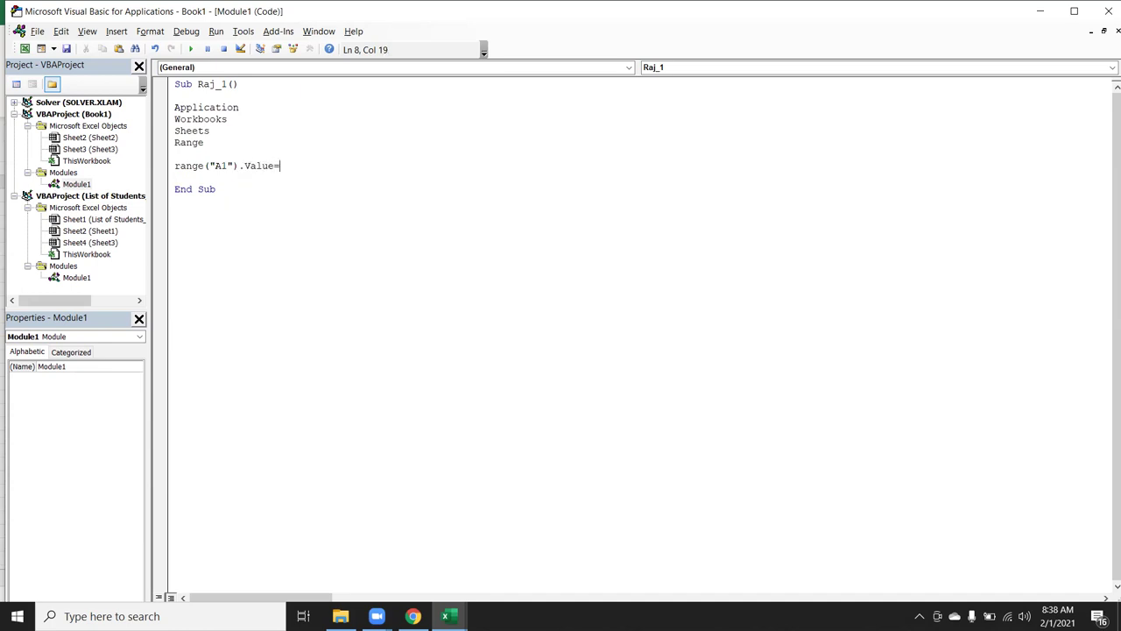
pyautogui.write('15')
pyautogui.press('Return')
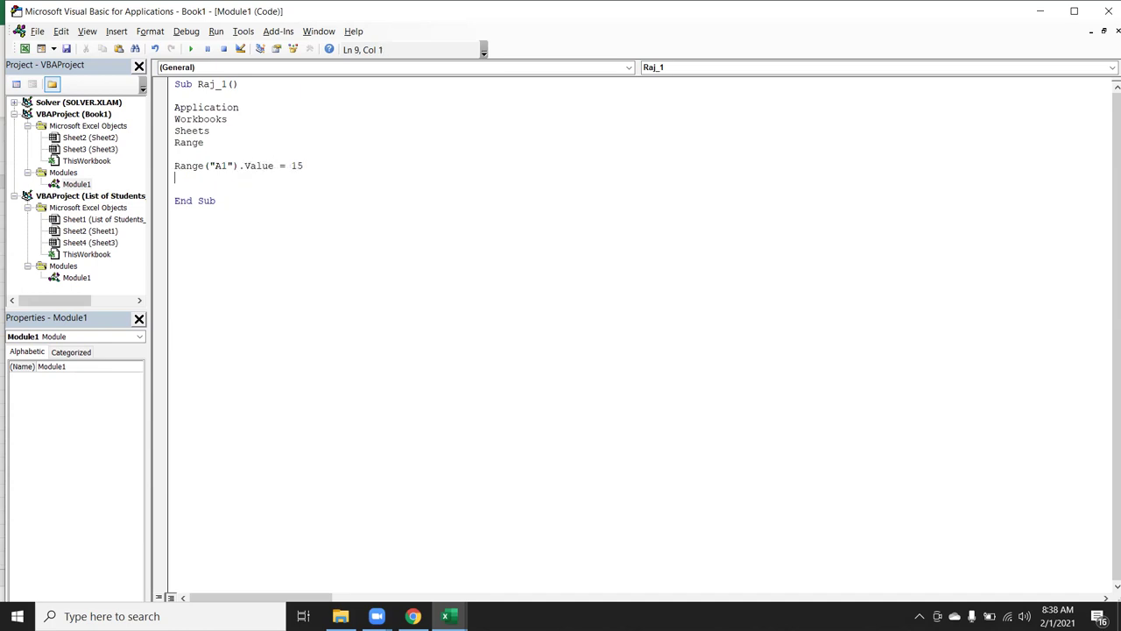
pyautogui.doubleClick(183, 167)
pyautogui.doubleClick(225, 168)
pyautogui.doubleClick(260, 166)
pyautogui.moveTo(291, 166); pyautogui.dragTo(319, 166)
# Step: Add the statement Workbooks("Book1.xlsx").SaveAs "path" on a new line before End Sub
pyautogui.click(209, 176)
pyautogui.press('Return')
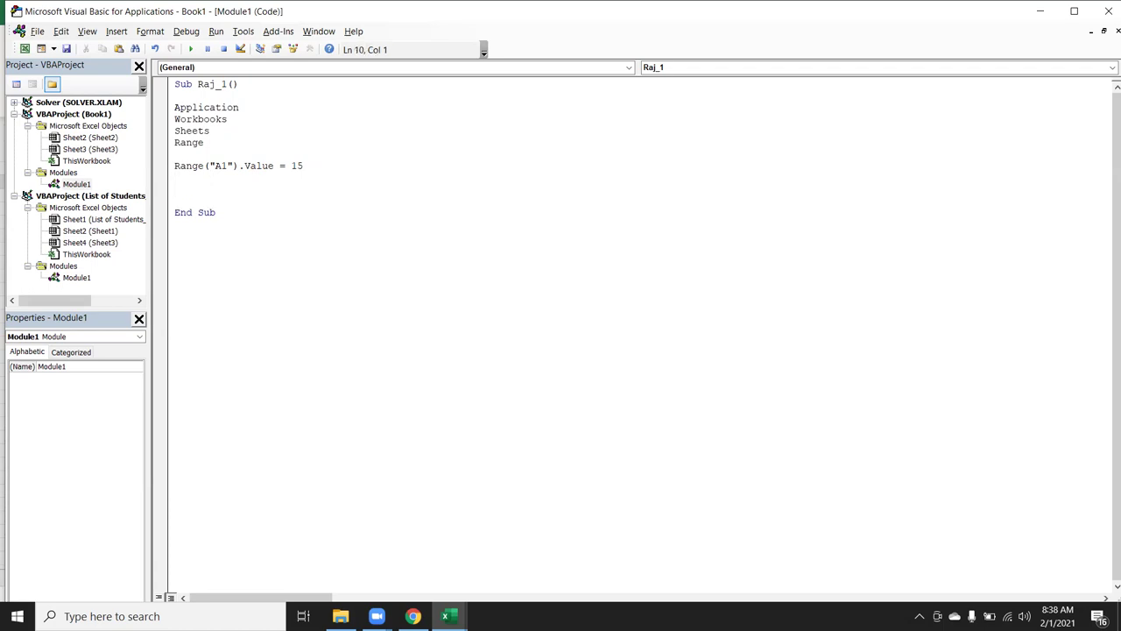
pyautogui.write('workbooks')
pyautogui.write('("Book1')
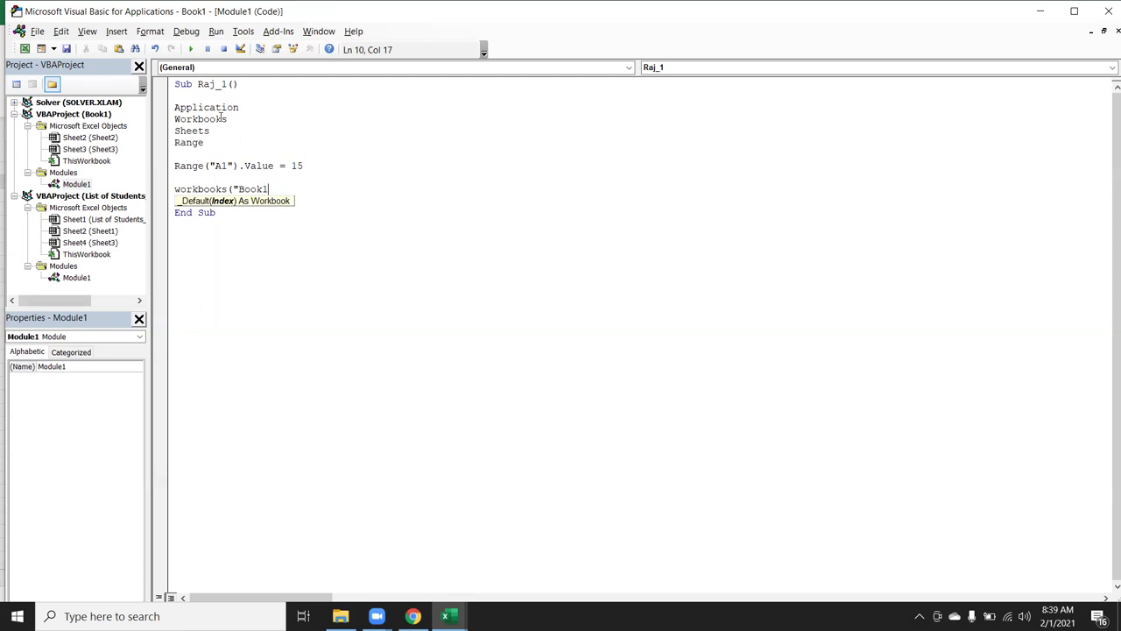
pyautogui.write('.')
pyautogui.write('xlsx"')
pyautogui.write(').sa')
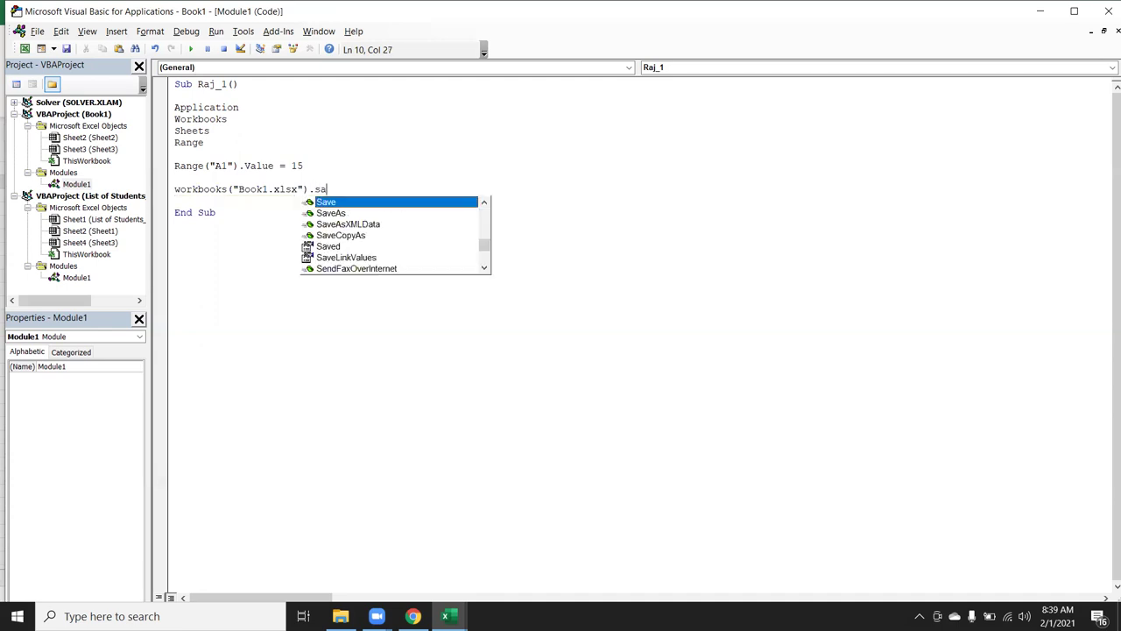
pyautogui.press('Down')
pyautogui.press('Tab')
pyautogui.write('"path')
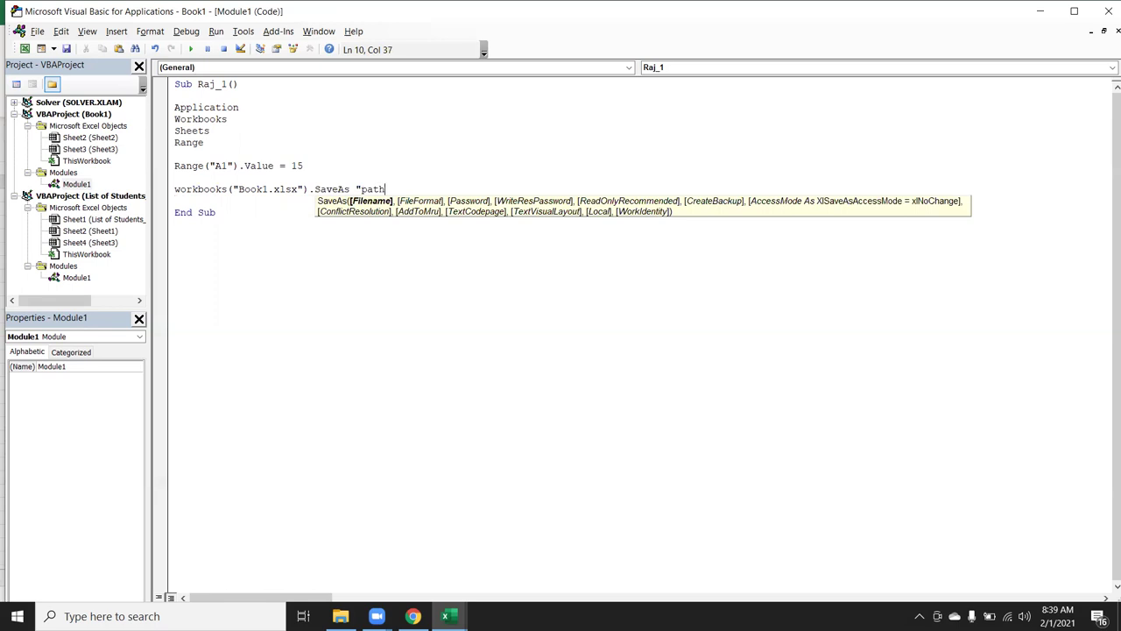
pyautogui.write('"')
pyautogui.press('Return')
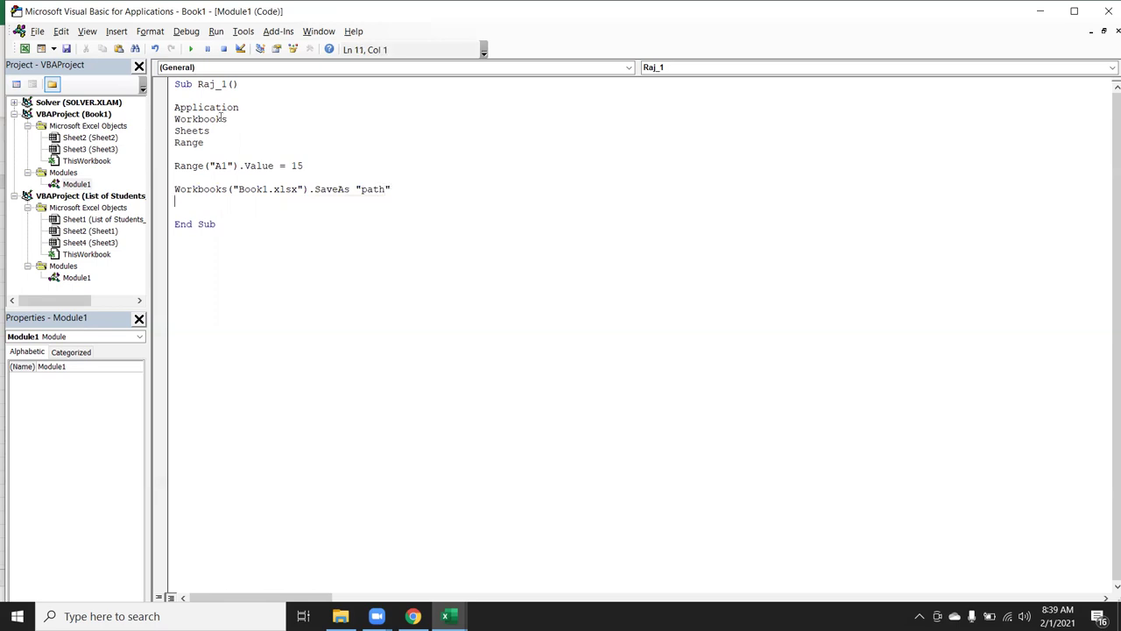
# Step: Highlight Workbooks, Book1.xlsx, SaveAs, the path argument and the equals sign in turn
pyautogui.click(178, 178)
pyautogui.doubleClick(197, 189)
pyautogui.click(263, 189)
pyautogui.doubleClick(263, 189)
pyautogui.doubleClick(332, 190)
pyautogui.doubleClick(364, 189)
pyautogui.doubleClick(283, 165)
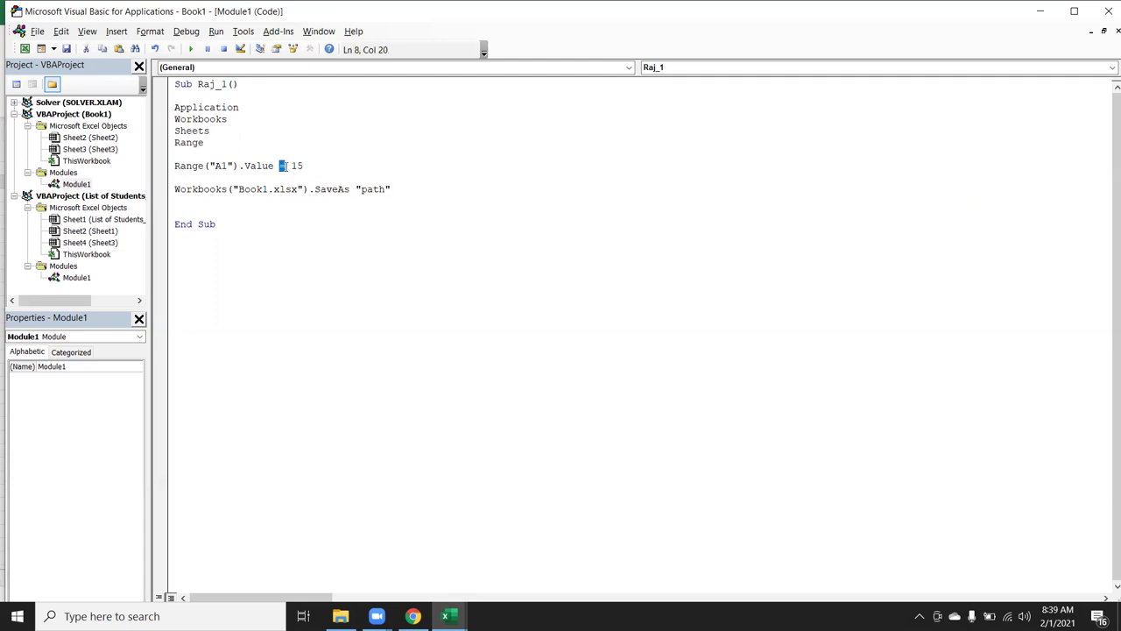
pyautogui.click(351, 198)
# Step: Re-highlight Value and SaveAs, then type "(" and ".v" after Value on line 8
pyautogui.doubleClick(258, 167)
pyautogui.doubleClick(332, 190)
pyautogui.click(352, 189)
pyautogui.click(274, 168)
pyautogui.write('(')
pyautogui.write('.v')
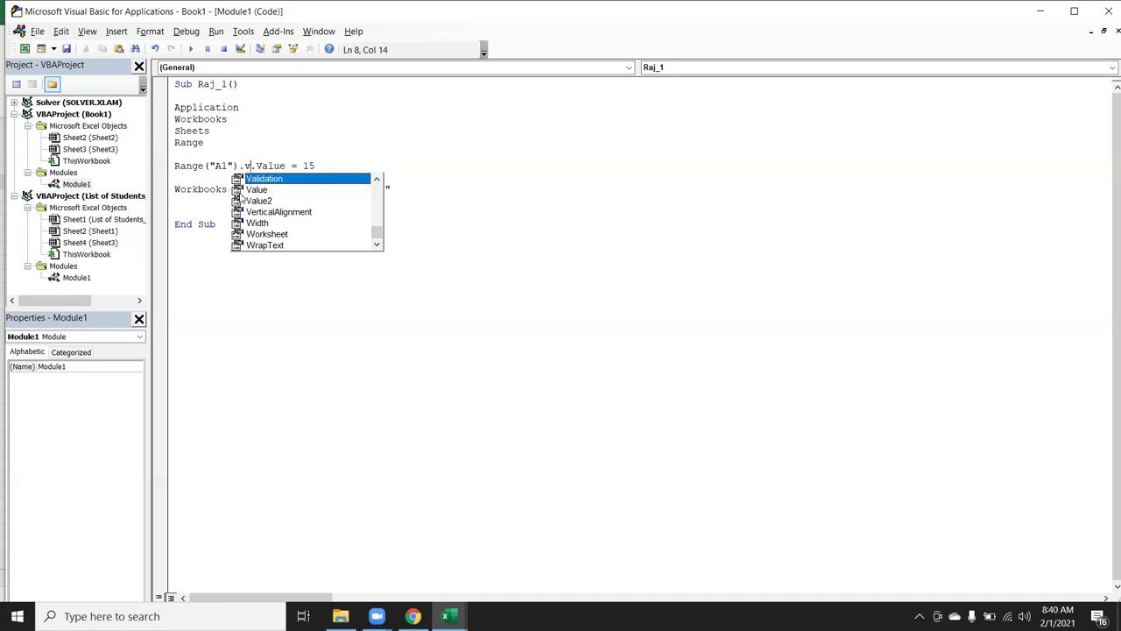
# Step: Delete the stray .v after Range("A1") and the stray characters before SaveAs
pyautogui.press('BackSpace')
pyautogui.press('BackSpace')
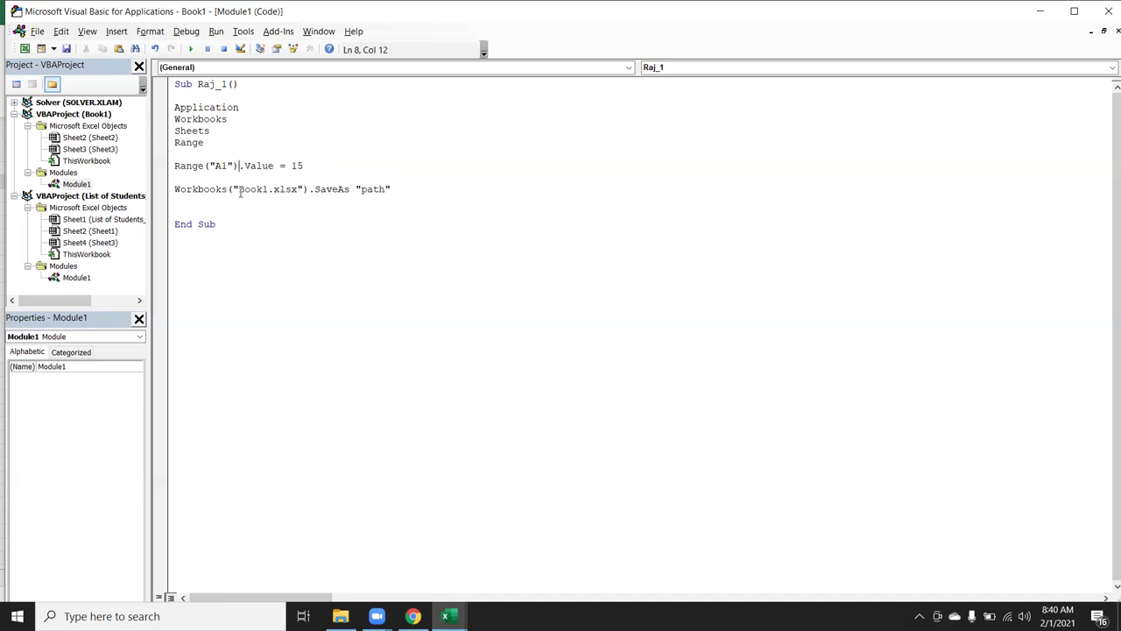
pyautogui.click(309, 190)
pyautogui.write('.s')
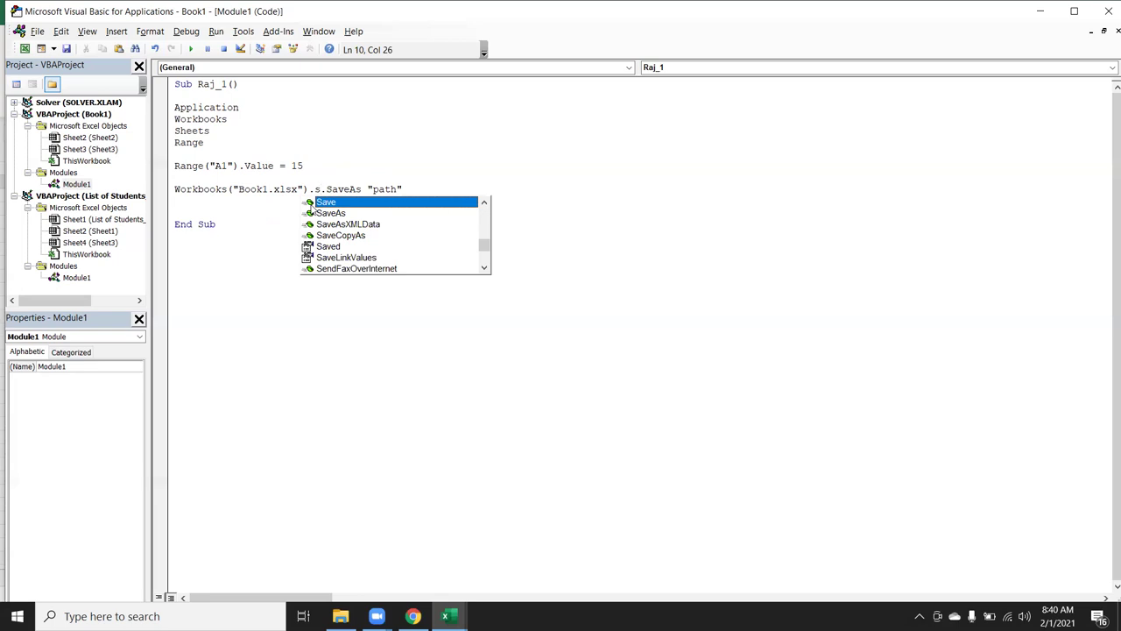
pyautogui.press('BackSpace')
pyautogui.press('BackSpace')
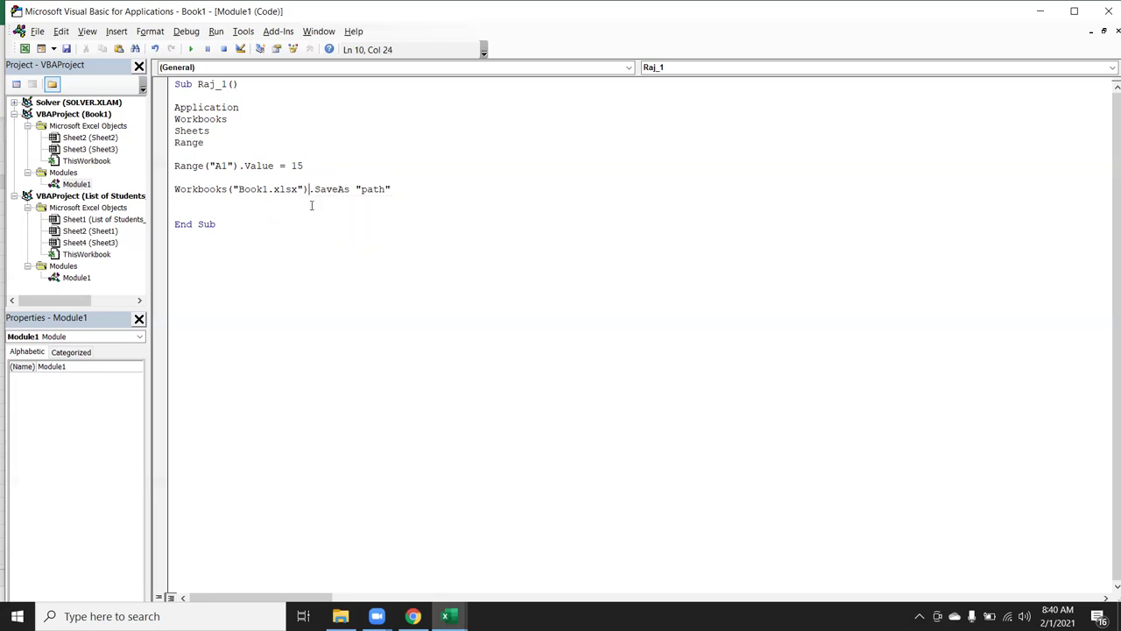
pyautogui.click(317, 209)
pyautogui.click(209, 140)
# Step: Open the online VBA help and go to the Excel object model reference
pyautogui.click(330, 51)
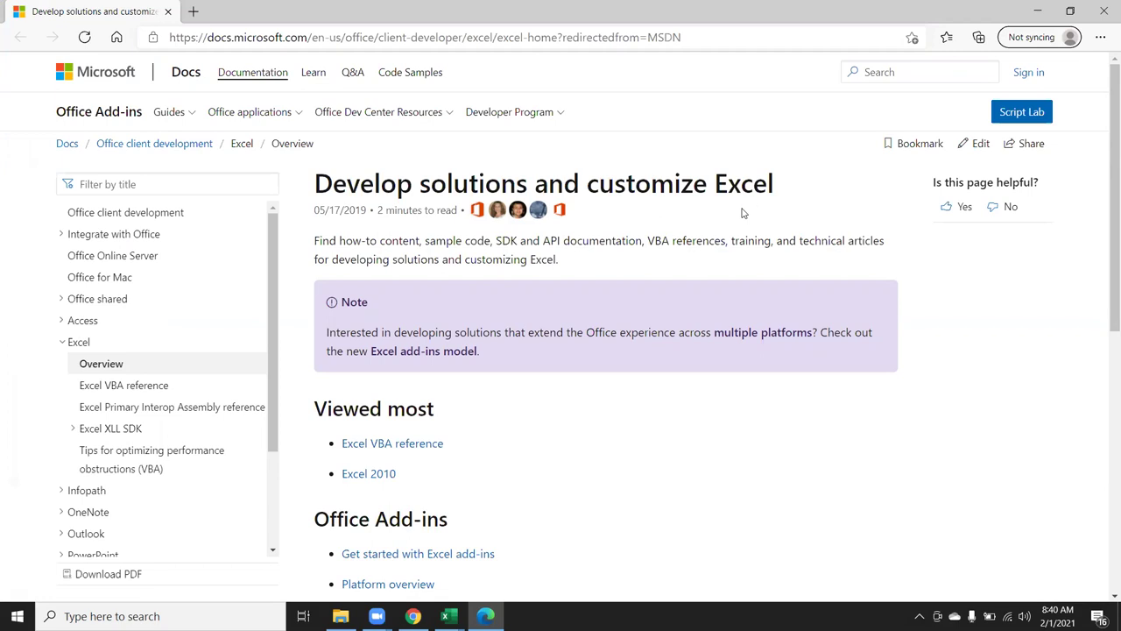
pyautogui.click(421, 449)
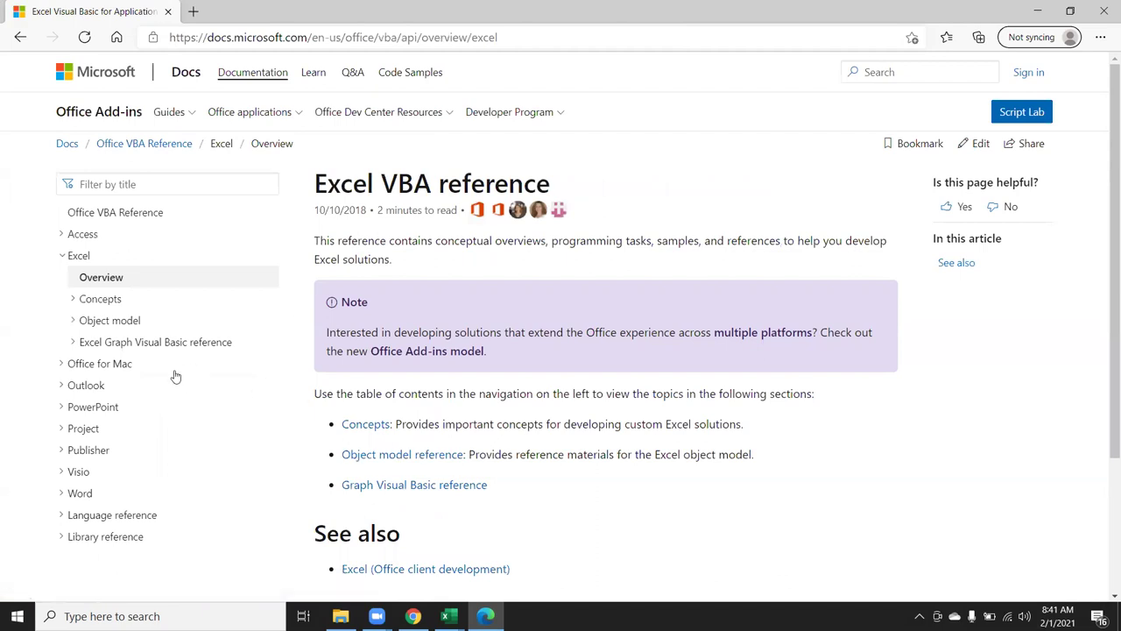
pyautogui.click(123, 326)
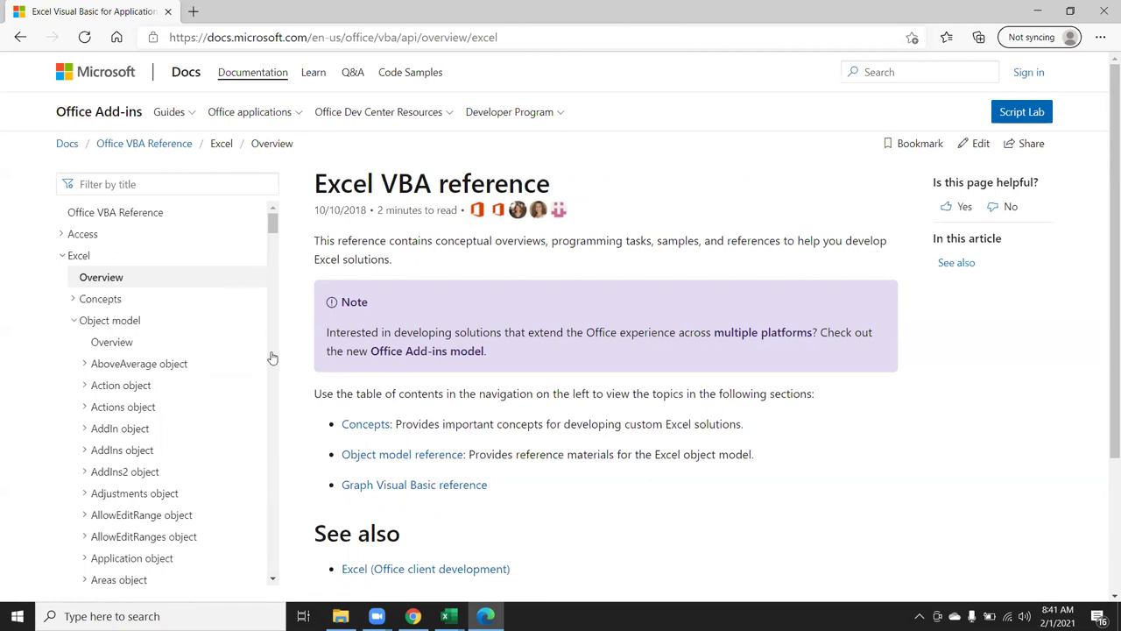
pyautogui.click(384, 461)
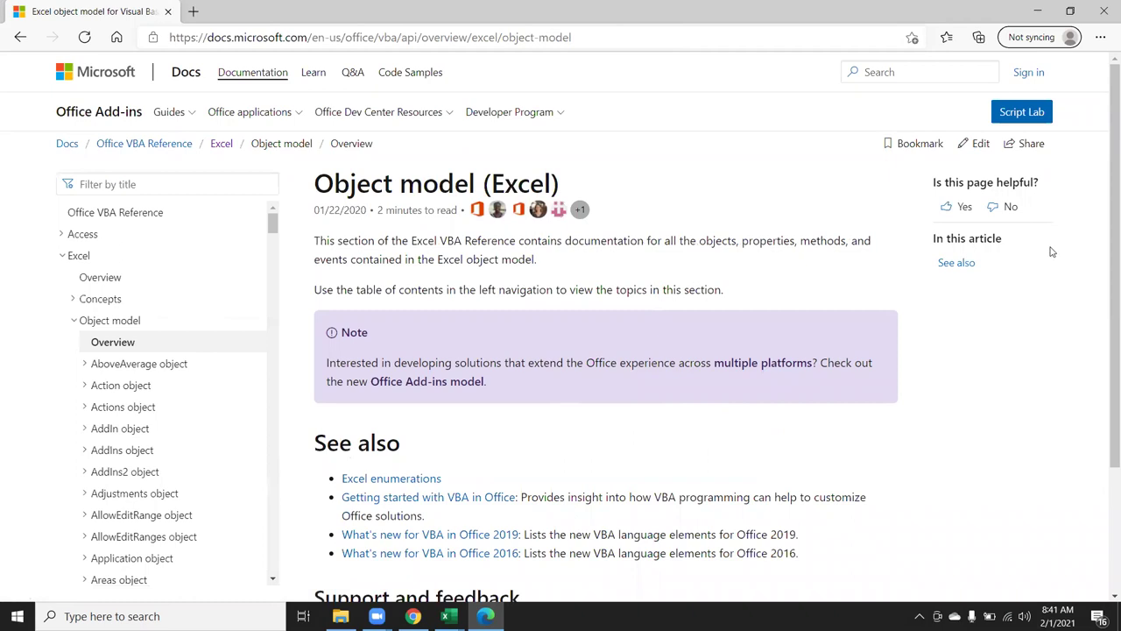
# Step: Expand Sheets object in the table of contents and open its reference page
pyautogui.moveTo(1104, 253)
pyautogui.mouseDown()
pyautogui.moveTo(1105, 394)
pyautogui.moveTo(1105, 319)
pyautogui.mouseUp()
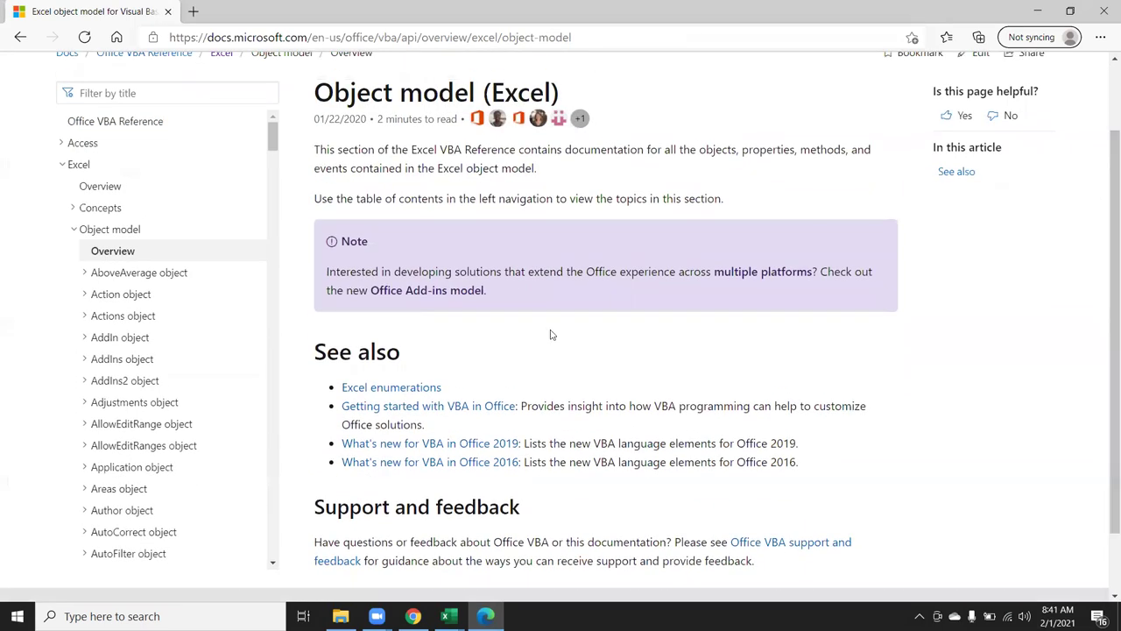
pyautogui.moveTo(274, 140); pyautogui.dragTo(278, 263)
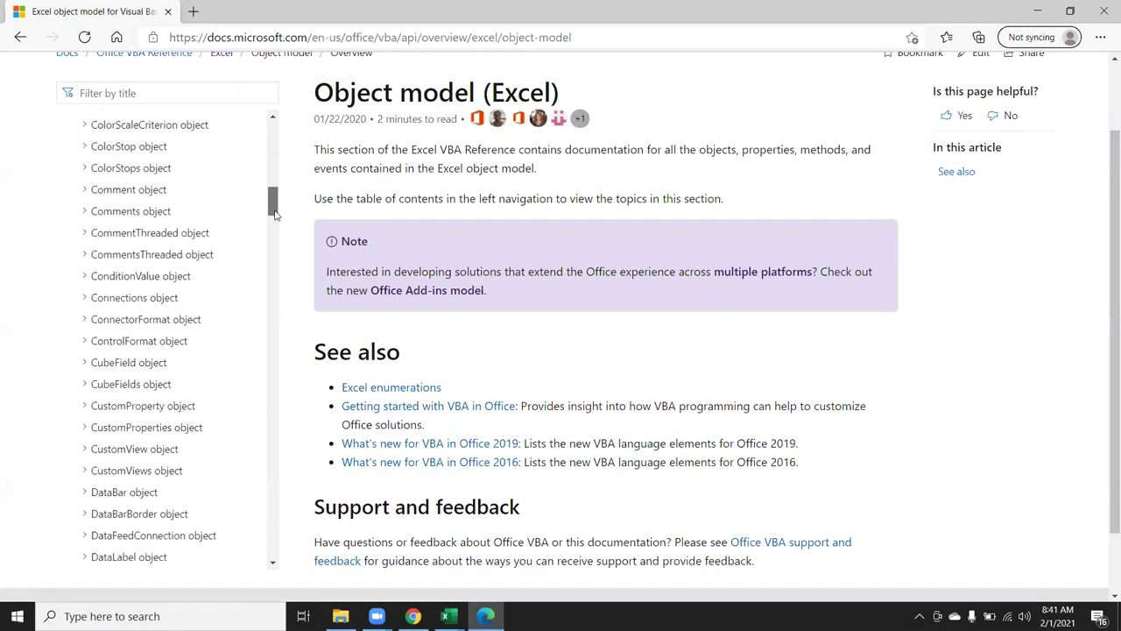
pyautogui.moveTo(277, 263)
pyautogui.mouseDown()
pyautogui.moveTo(273, 565)
pyautogui.moveTo(277, 484)
pyautogui.mouseUp()
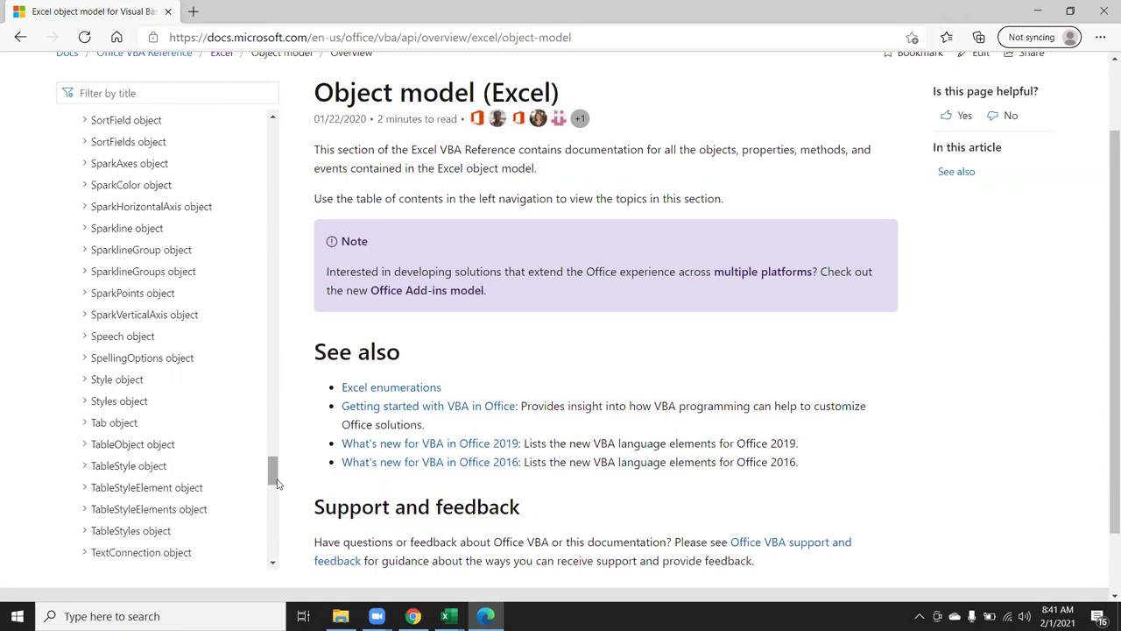
pyautogui.moveTo(278, 484); pyautogui.dragTo(273, 456)
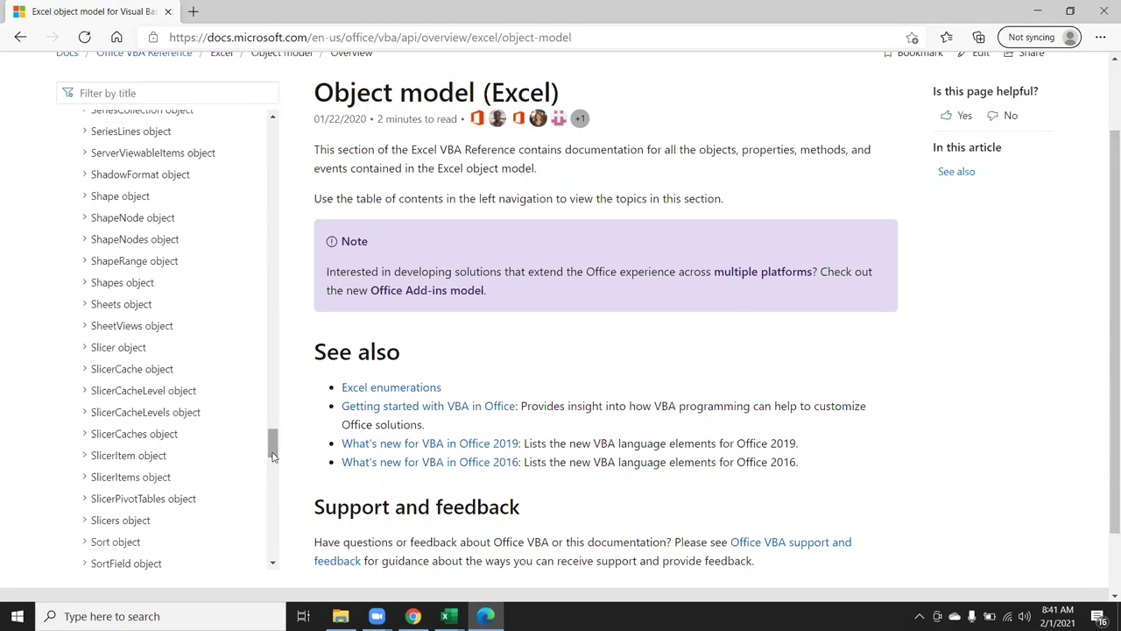
pyautogui.click(137, 312)
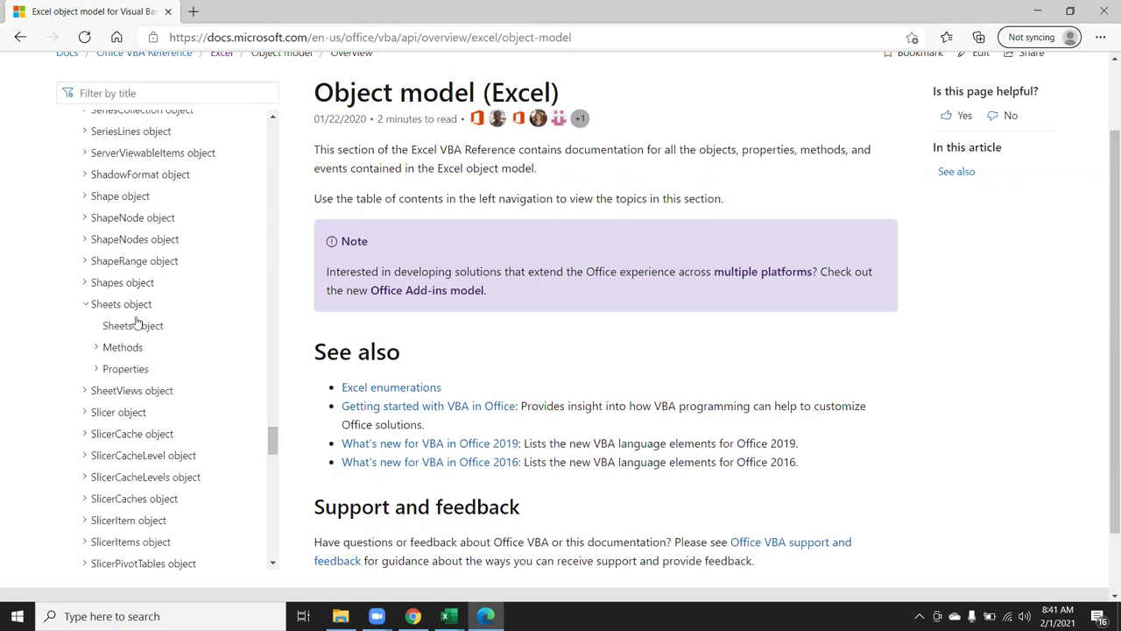
pyautogui.click(138, 330)
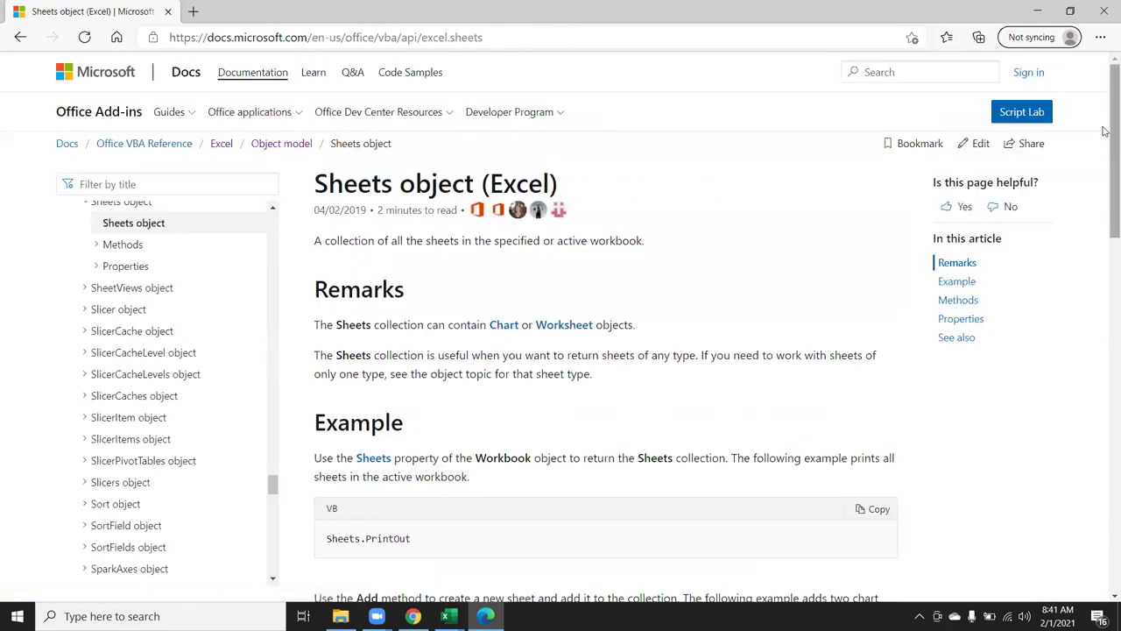
# Step: Scroll the Sheets page to Methods and Properties, then expand Workbook object in the navigation
pyautogui.scroll(-8, 1094, 338)
pyautogui.scroll(-4, 1077, 431)
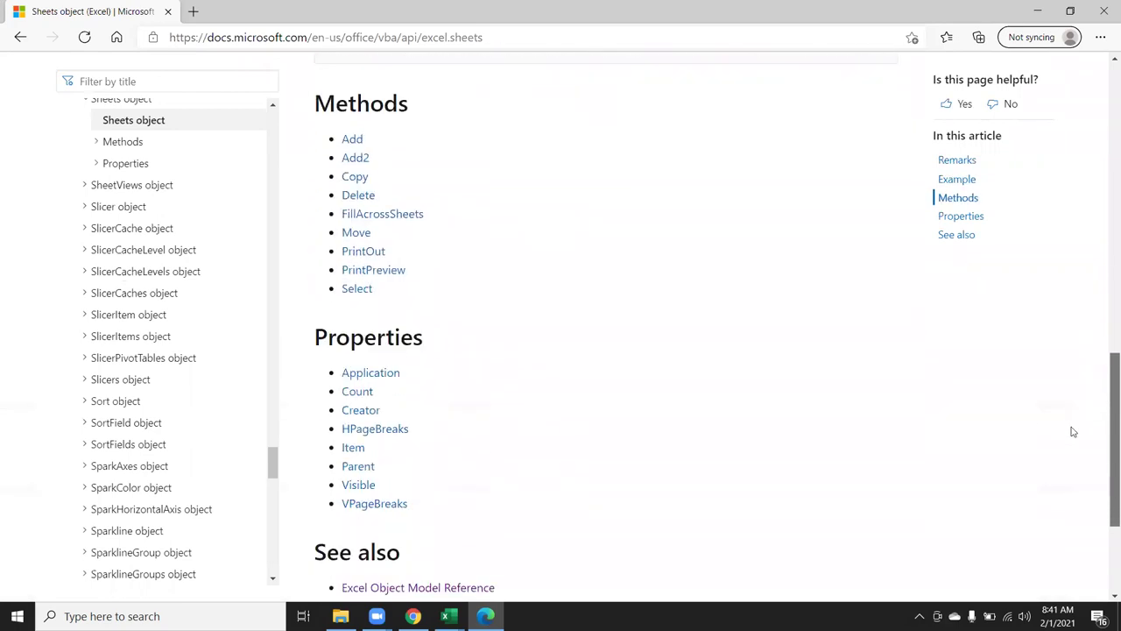
pyautogui.scroll(-3, 1068, 446)
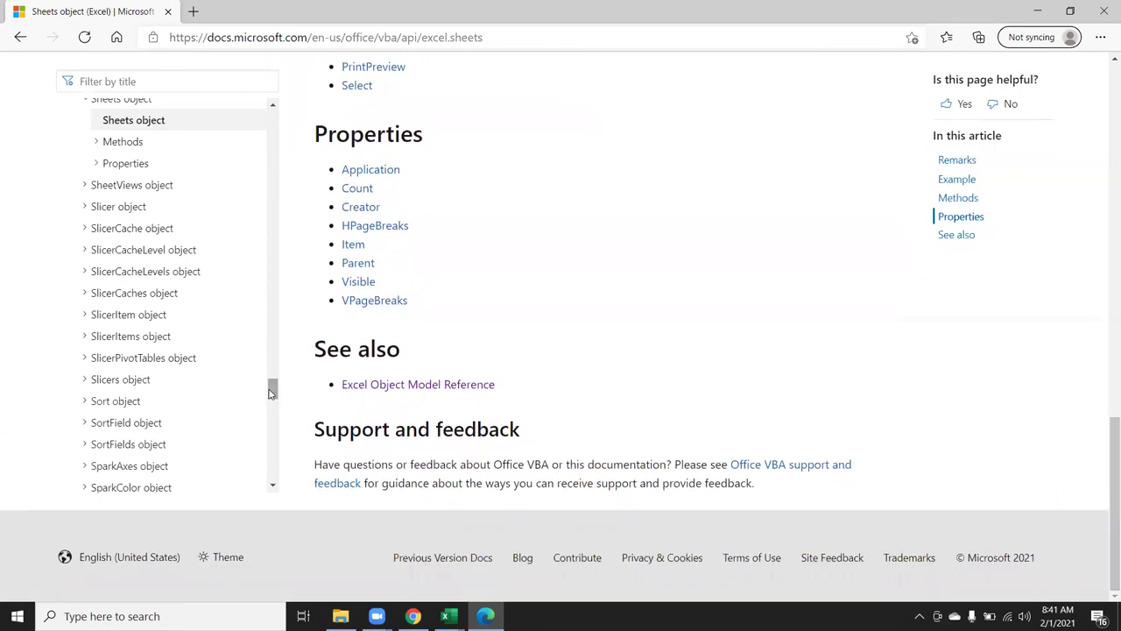
pyautogui.moveTo(272, 389)
pyautogui.mouseDown()
pyautogui.moveTo(272, 366)
pyautogui.moveTo(272, 377)
pyautogui.mouseUp()
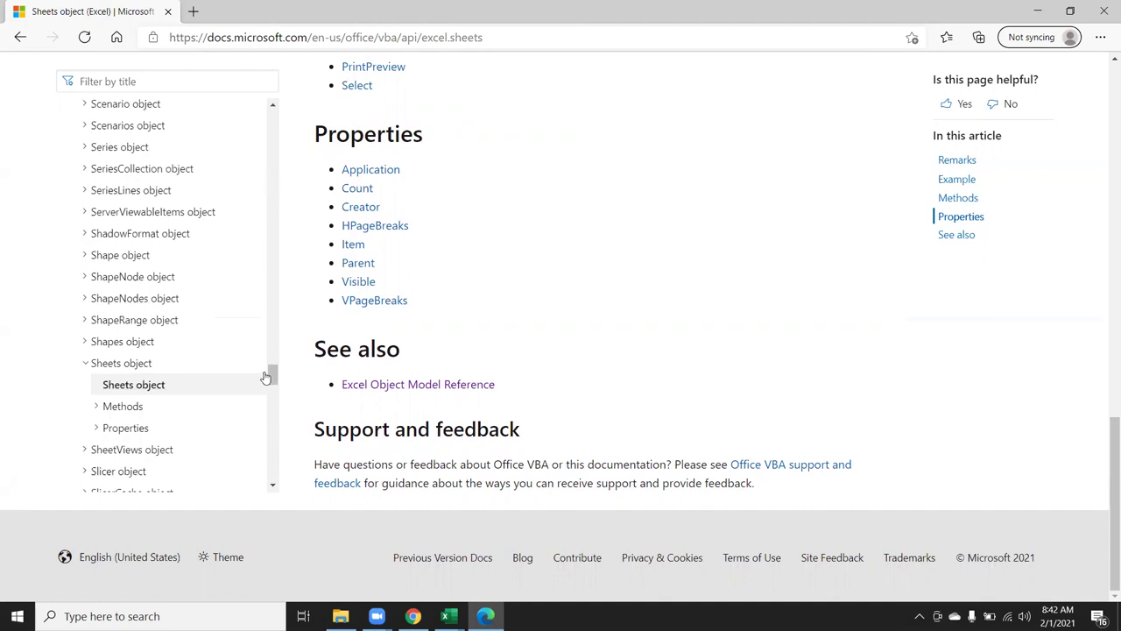
pyautogui.moveTo(270, 372); pyautogui.dragTo(259, 456)
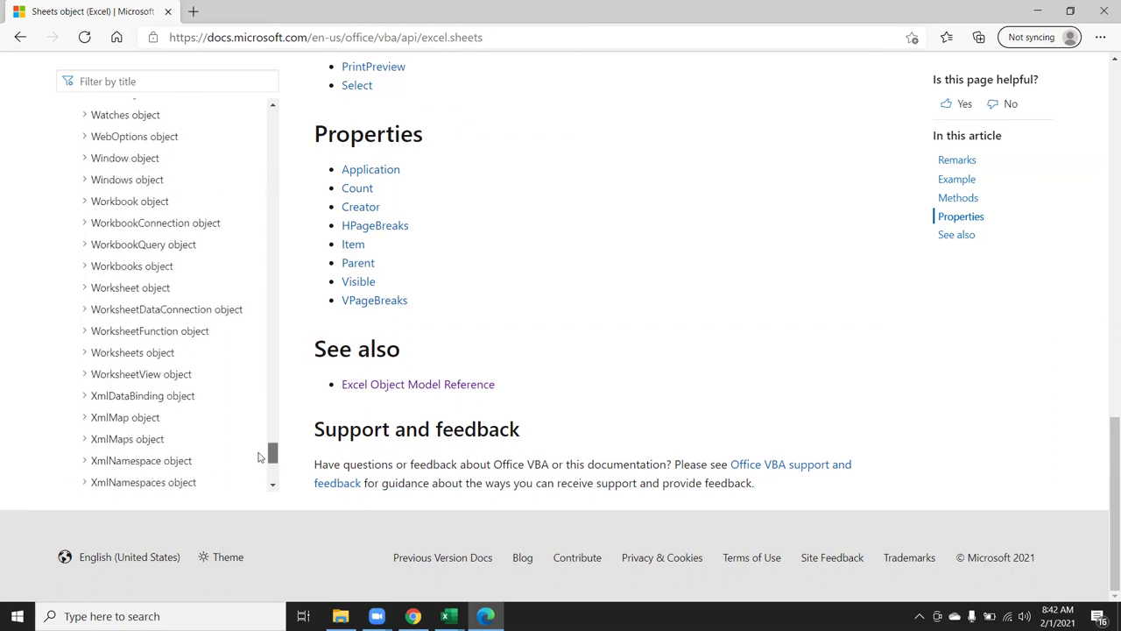
pyautogui.click(158, 207)
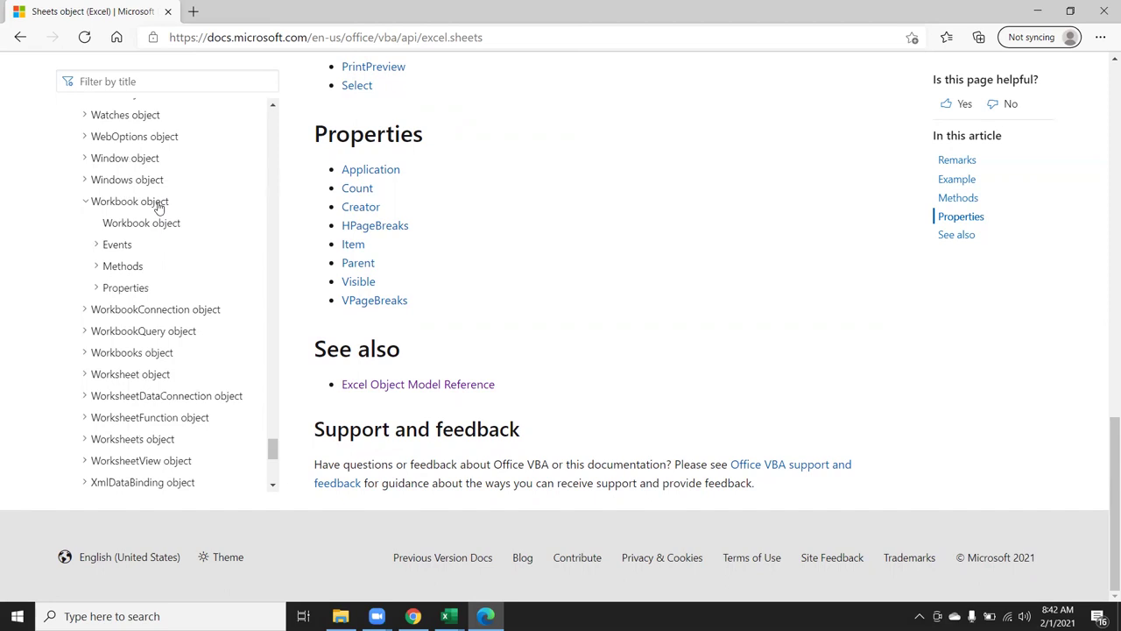
# Step: Open the Workbook object reference and scroll through its Events and Methods
pyautogui.click(142, 230)
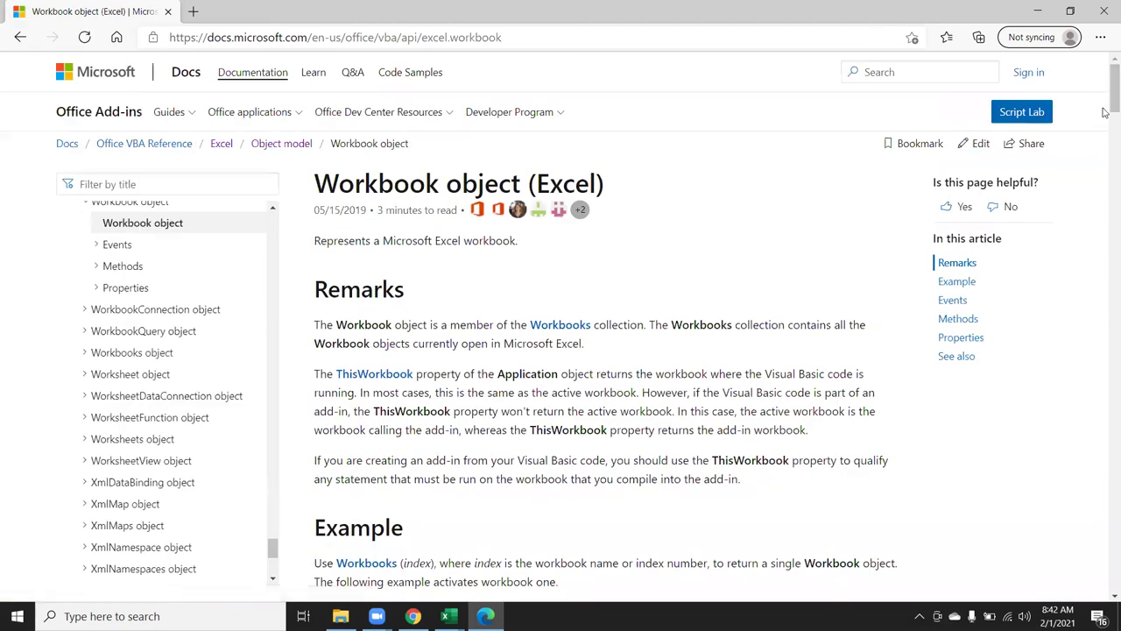
pyautogui.moveTo(1105, 112)
pyautogui.mouseDown()
pyautogui.moveTo(1105, 245)
pyautogui.moveTo(1047, 418)
pyautogui.moveTo(1040, 293)
pyautogui.mouseUp()
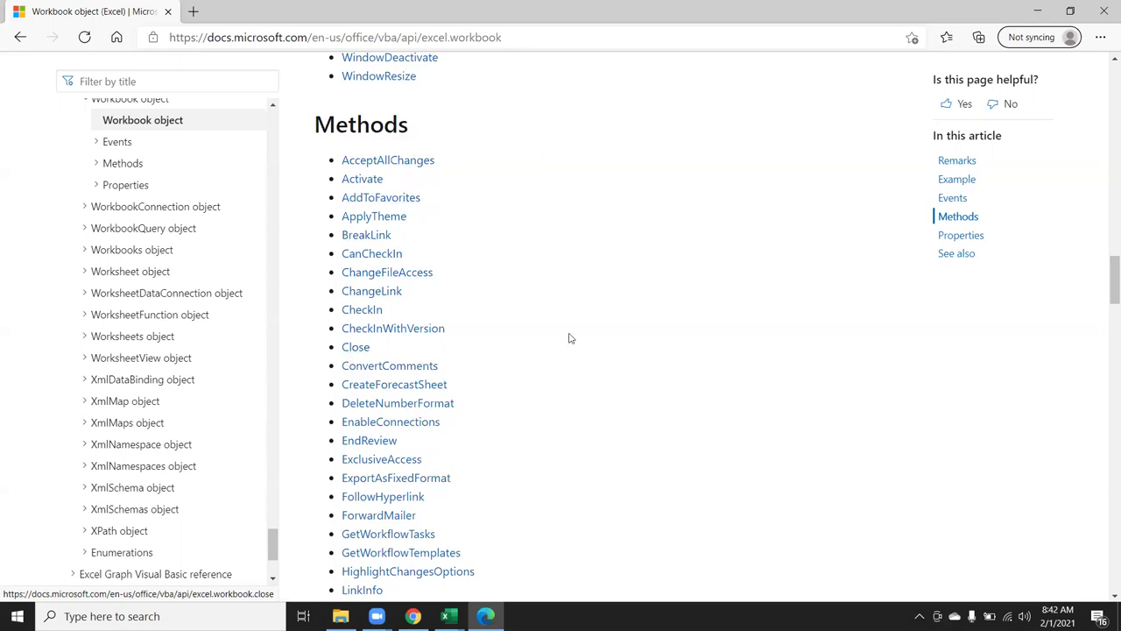
pyautogui.moveTo(1105, 275); pyautogui.dragTo(1104, 310)
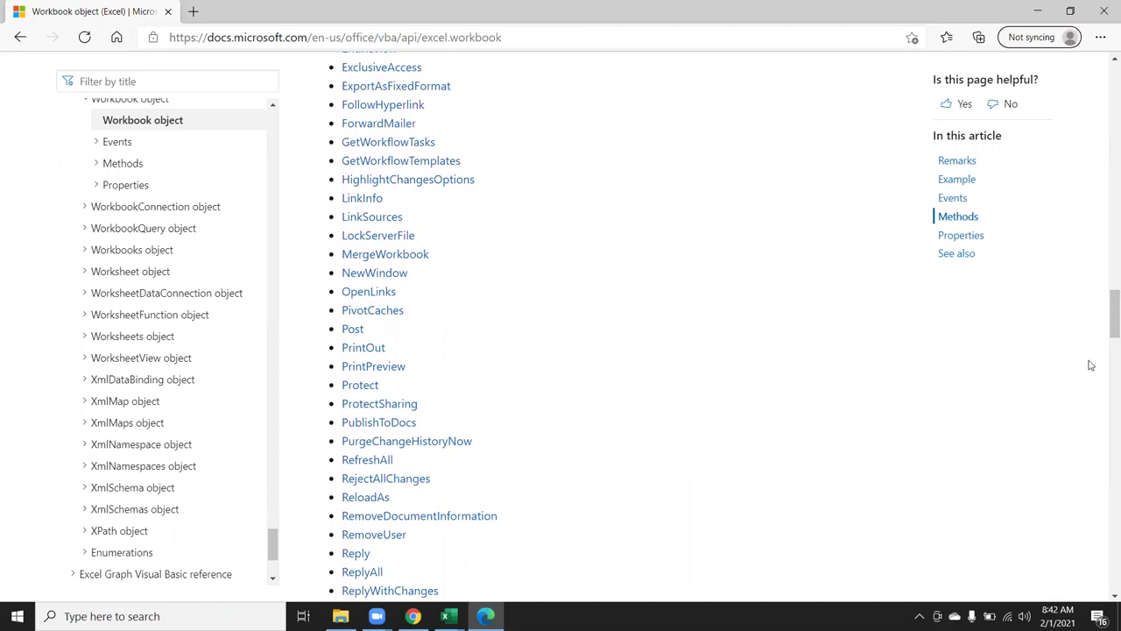
pyautogui.moveTo(1106, 324)
pyautogui.mouseDown()
pyautogui.moveTo(1106, 375)
pyautogui.moveTo(1100, 211)
pyautogui.mouseUp()
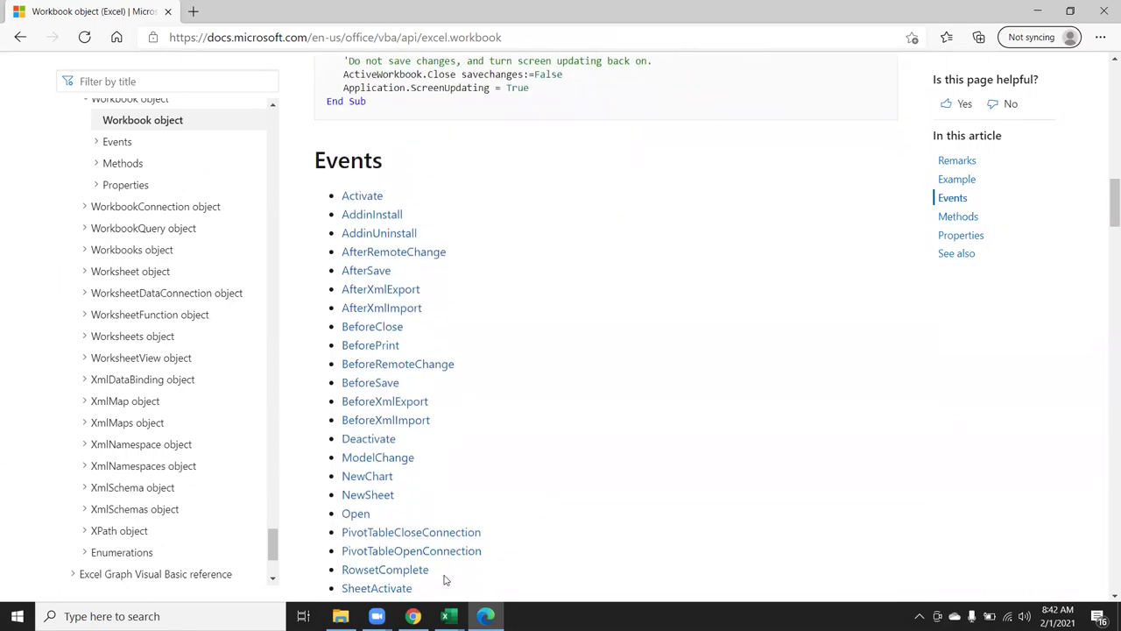
# Step: In the Raj_1 code, list Workbook members at SaveAs with Ctrl+J, then minimize the editor
pyautogui.moveTo(449, 616)
pyautogui.click(447, 577)
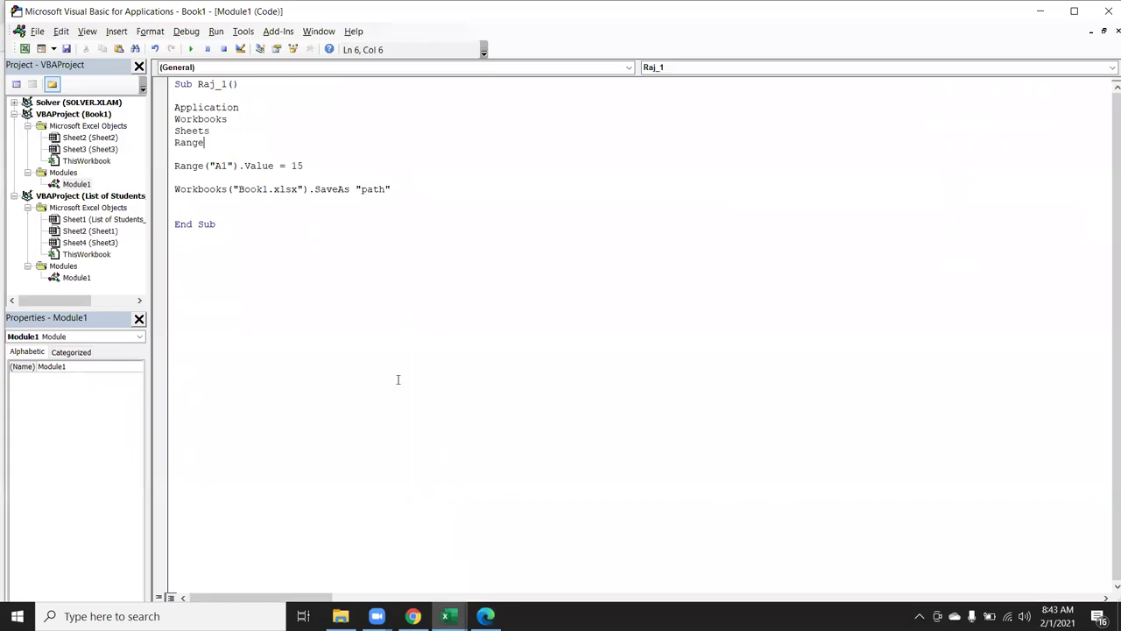
pyautogui.click(314, 189)
pyautogui.hotkey('ctrl', 'j')
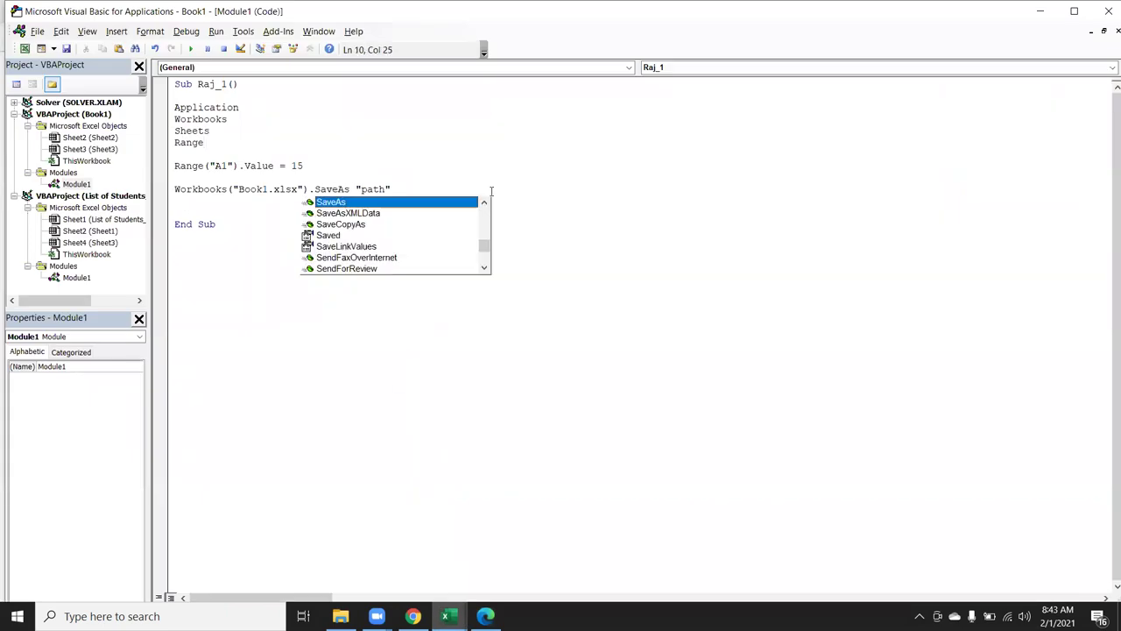
pyautogui.click(482, 257)
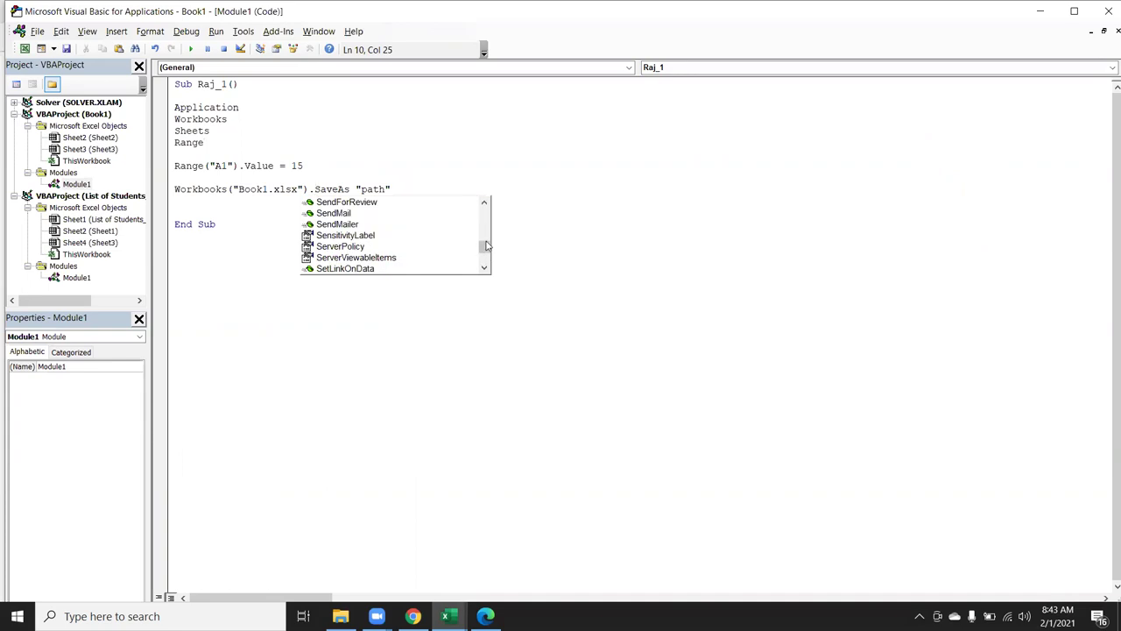
pyautogui.click(550, 215)
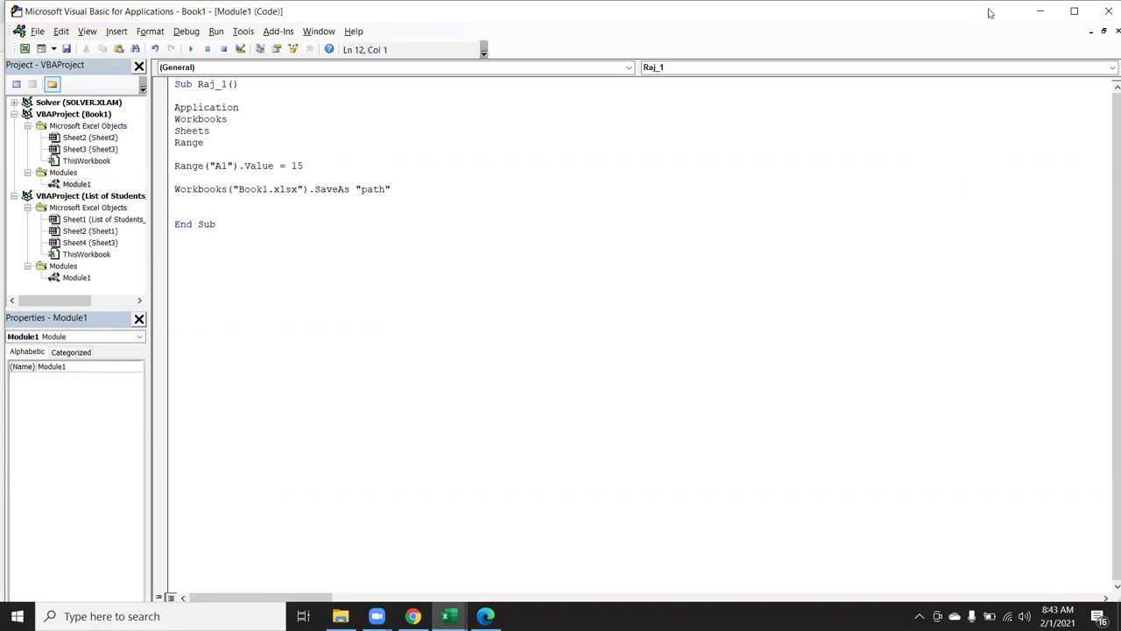
pyautogui.click(1040, 11)
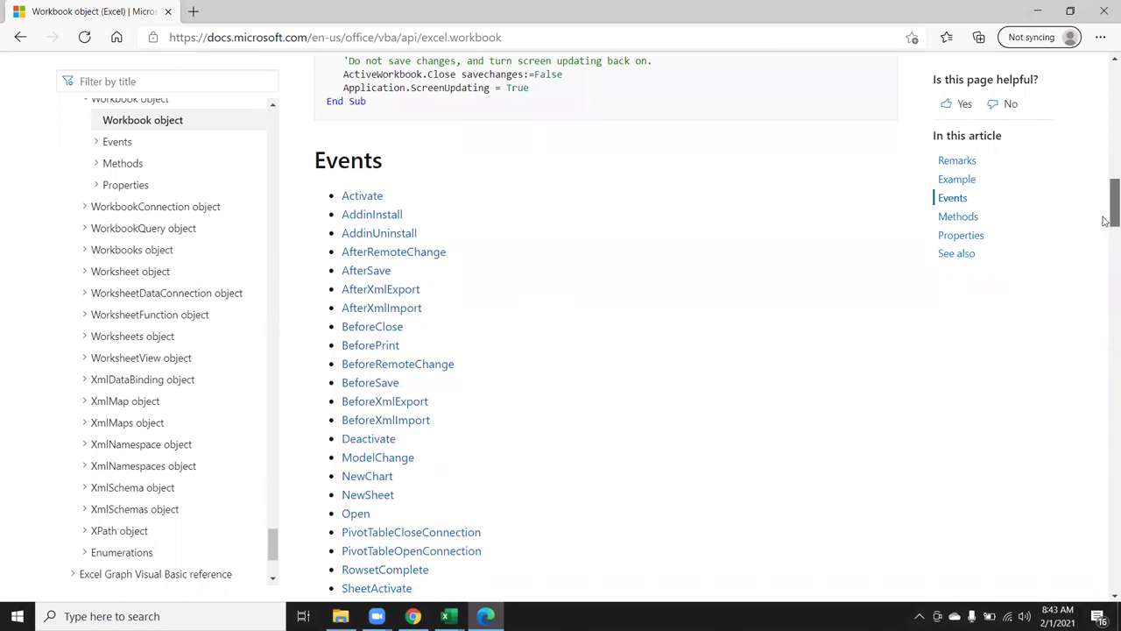
# Step: Scroll the Workbook object events from Activate through Open to SheetActivate
pyautogui.moveTo(1105, 221); pyautogui.dragTo(1106, 256)
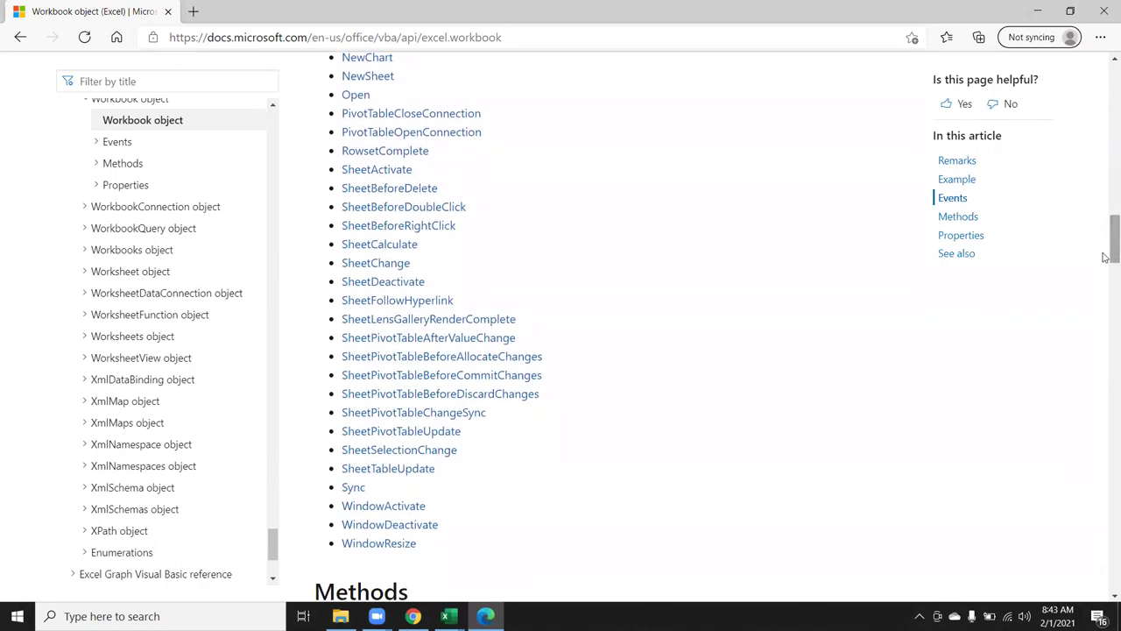